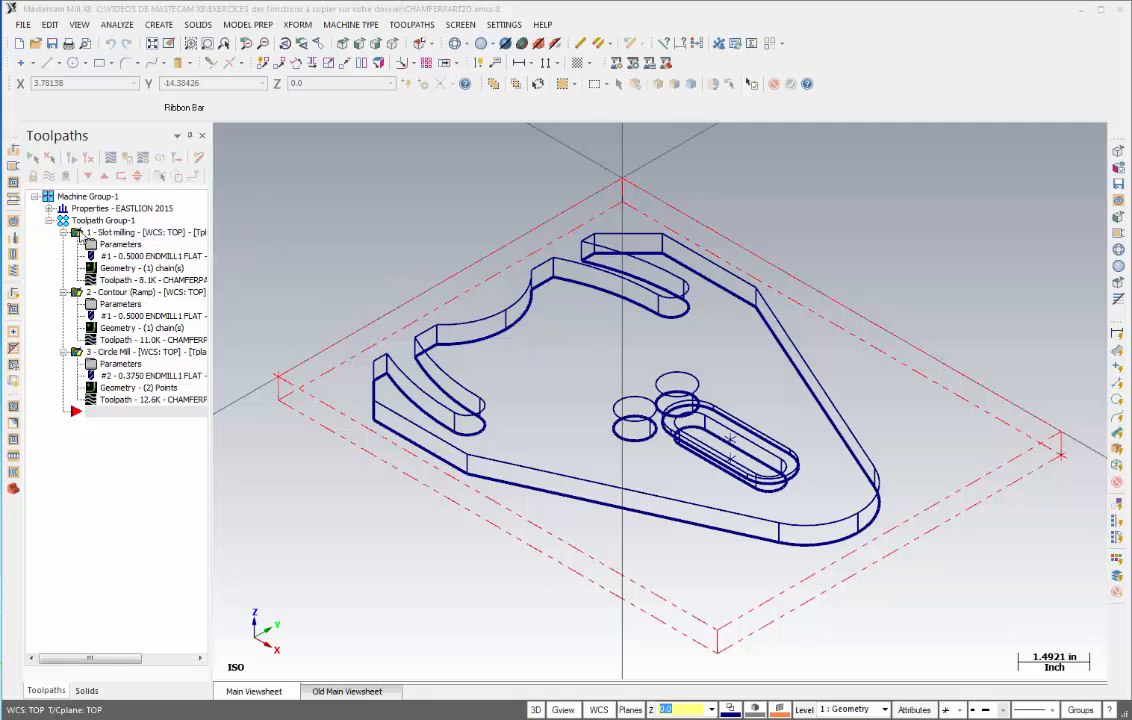
# - Rename the existing toolpath group as MONTAGE 1
pyautogui.click(102, 221)
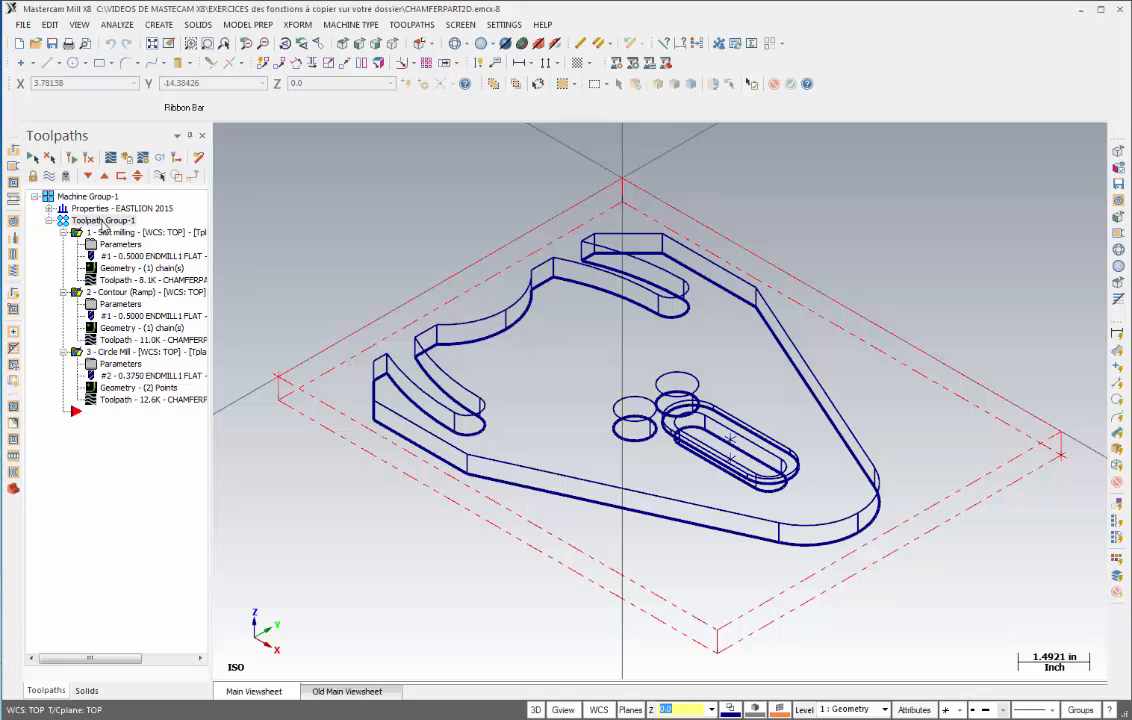
pyautogui.click(103, 222)
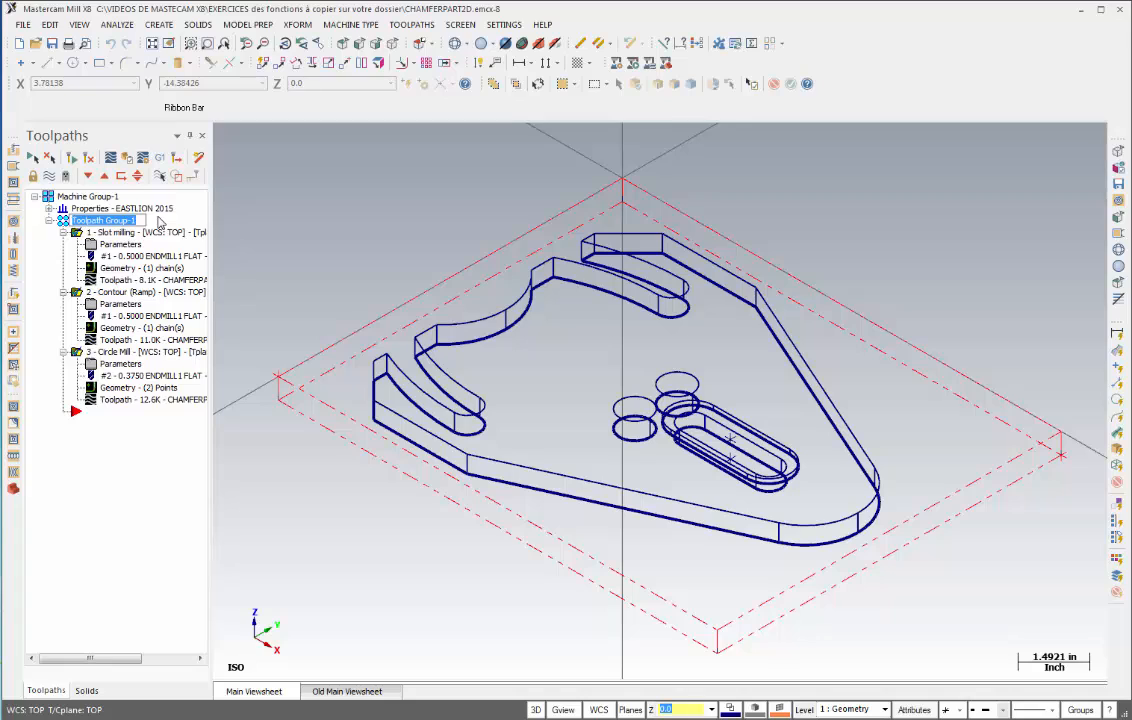
pyautogui.write('MONTAGE 1')
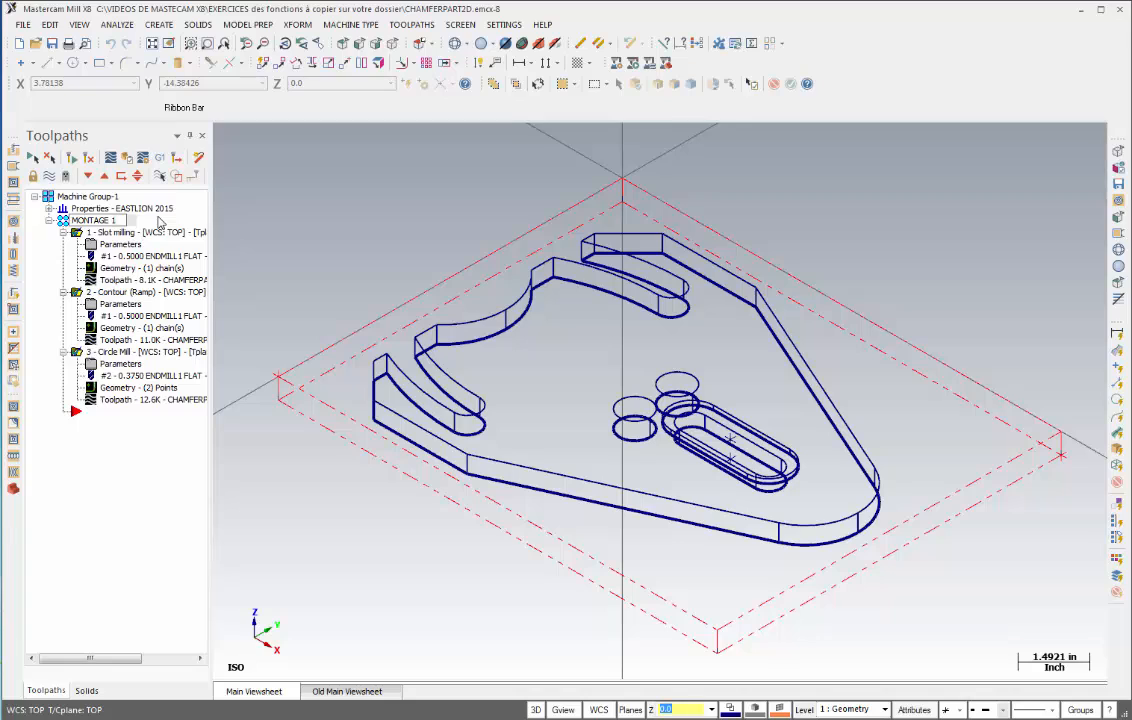
pyautogui.click(117, 434)
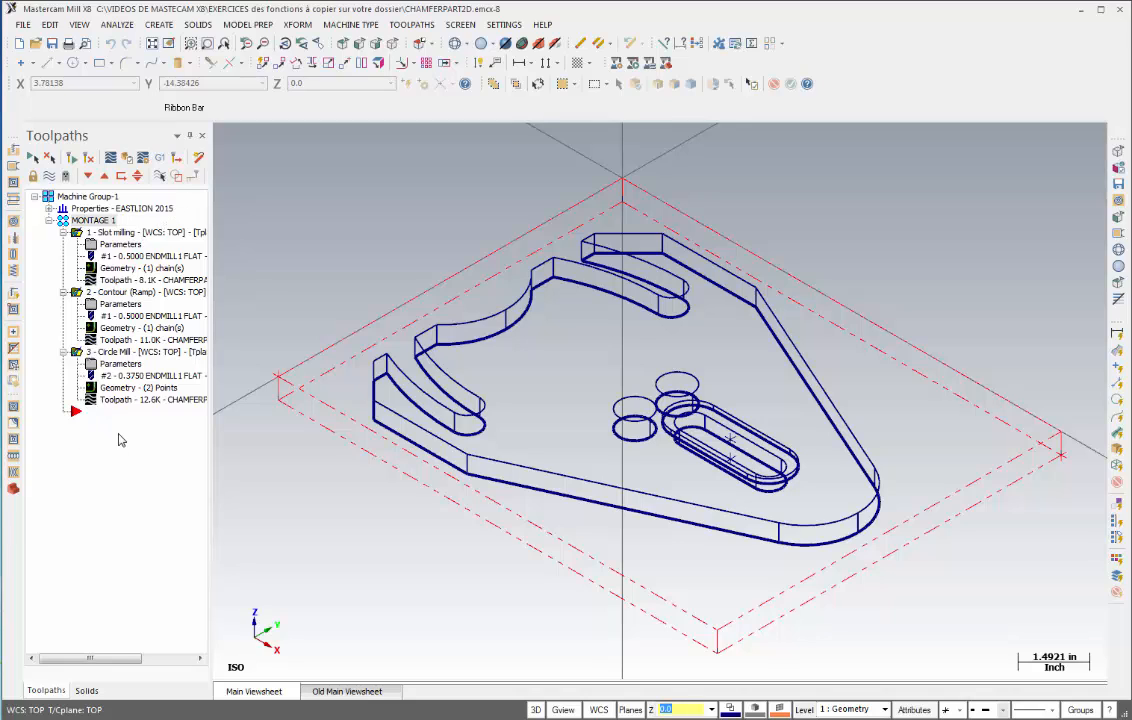
# - Create a new toolpath group under the machine group and name it MONTAGE2
pyautogui.rightClick(77, 203)
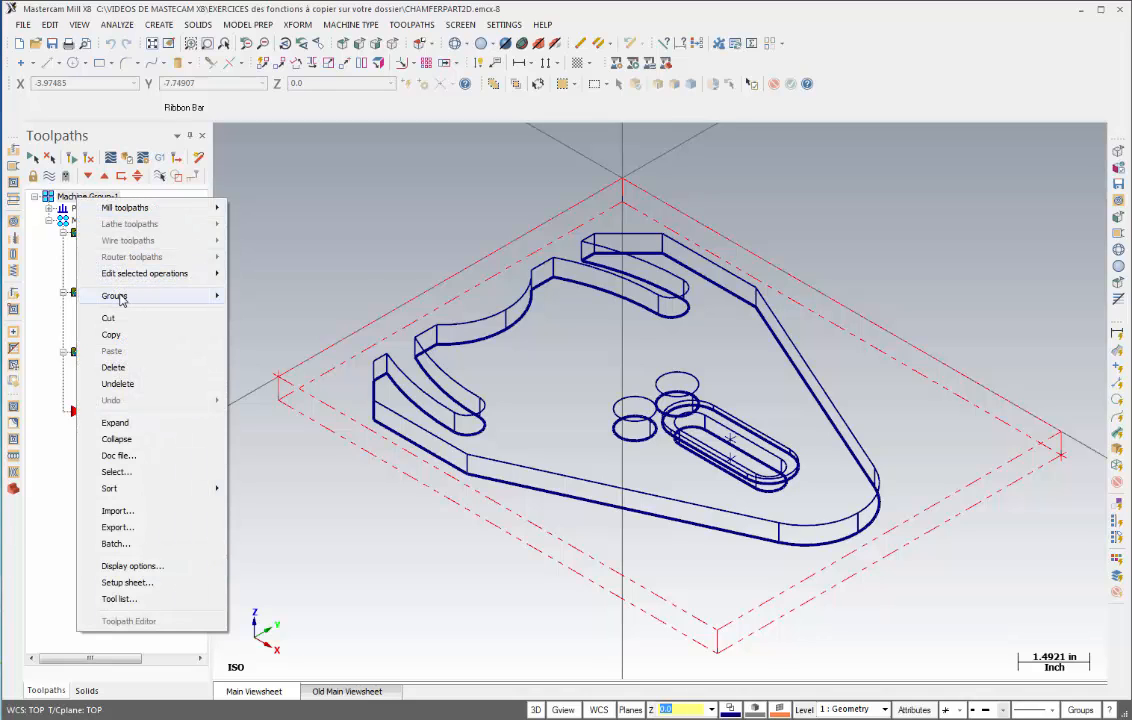
pyautogui.moveTo(119, 299)
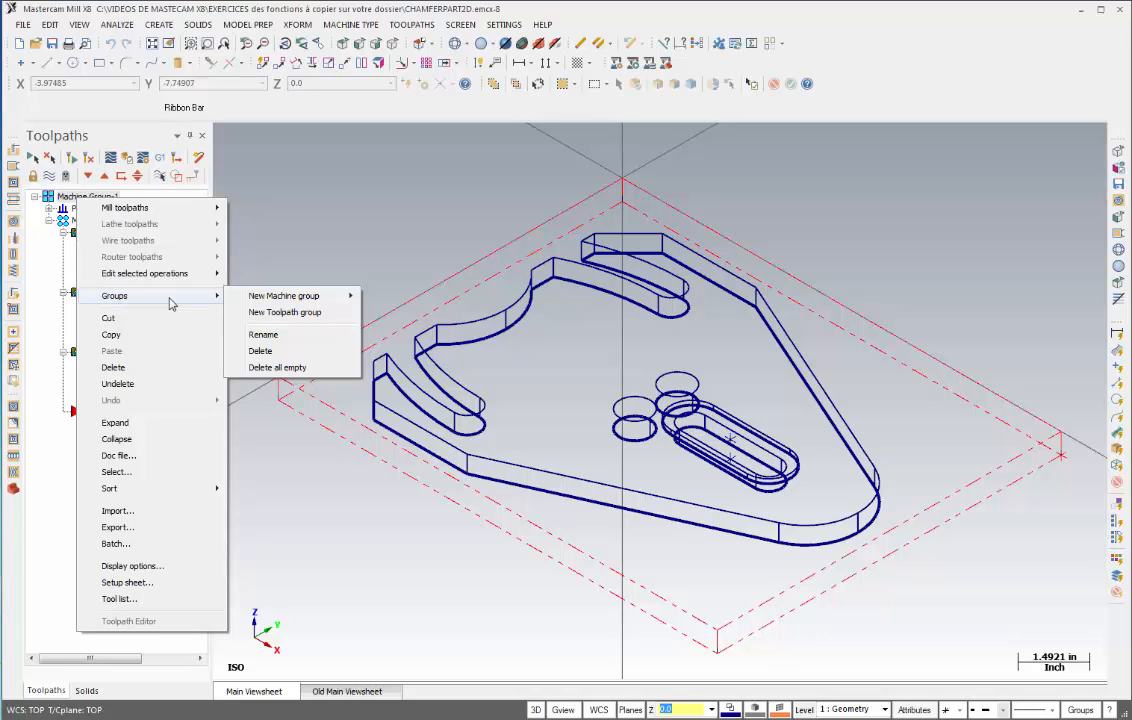
pyautogui.click(286, 313)
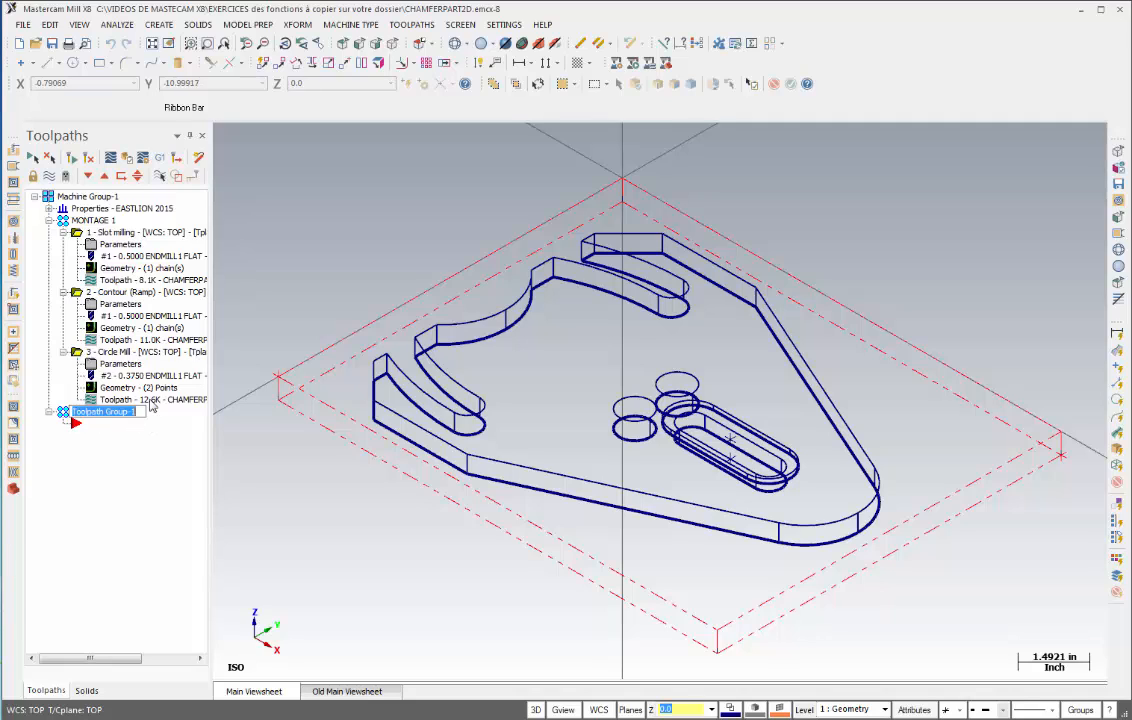
pyautogui.write('MONTAGE2')
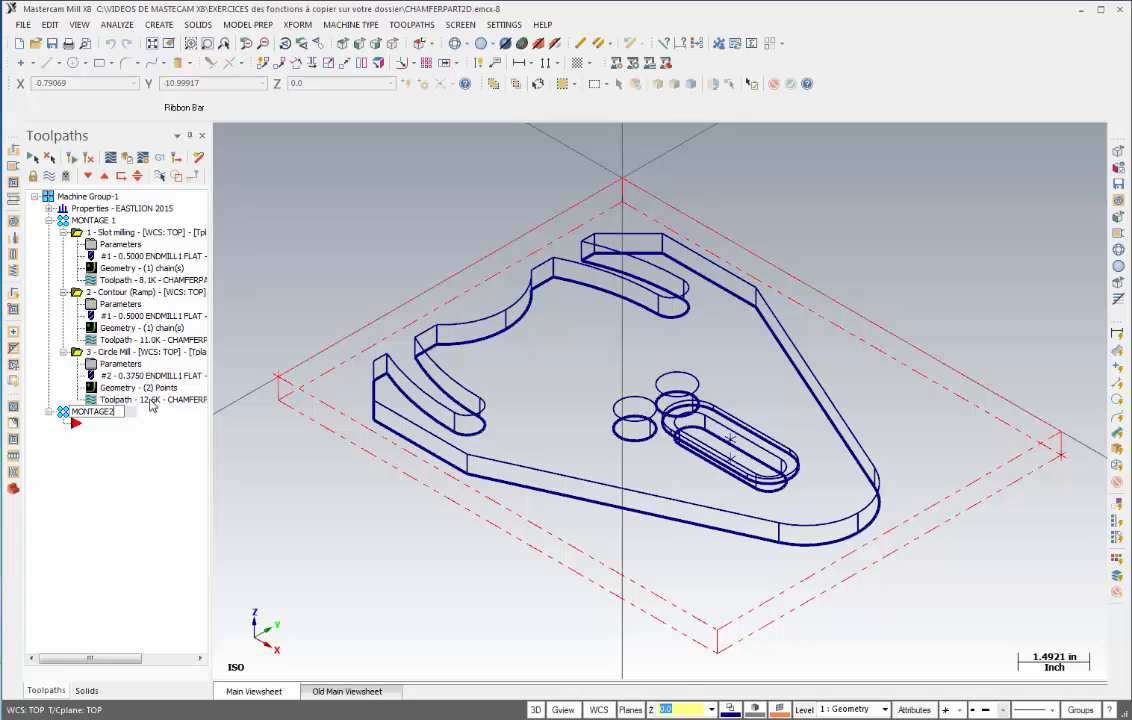
pyautogui.press('Return')
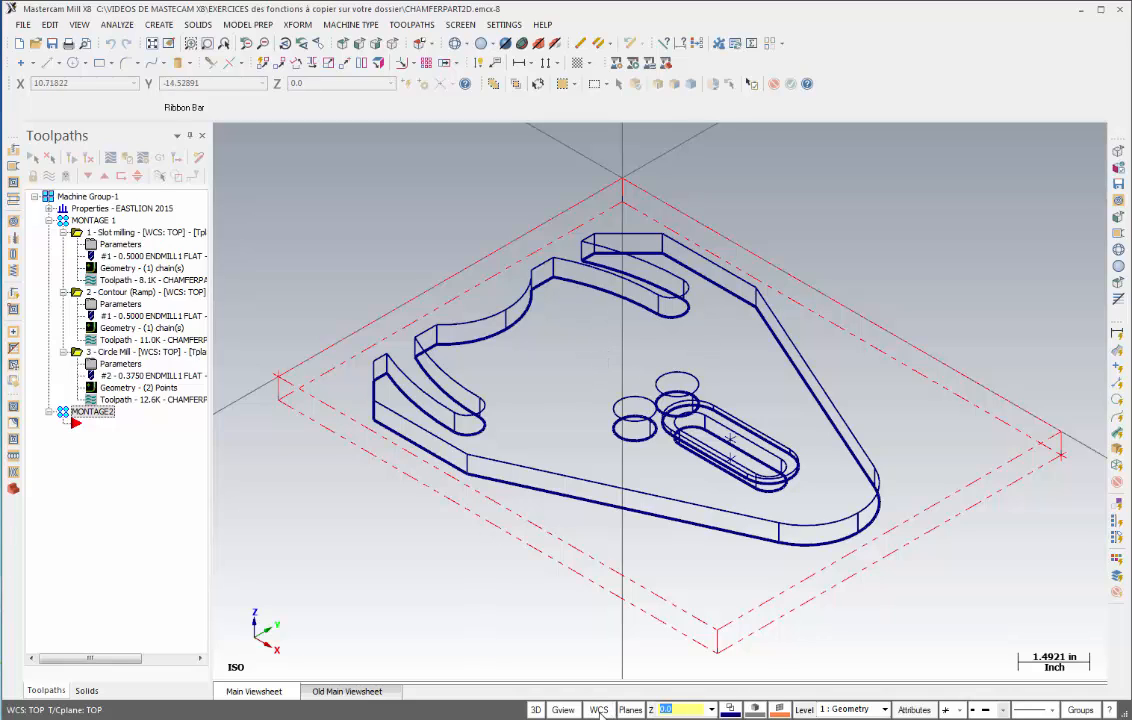
# - In the Plane Manager, create a new plane from two stock boundary edges at the back corner and name it MONTAGE2
pyautogui.click(599, 710)
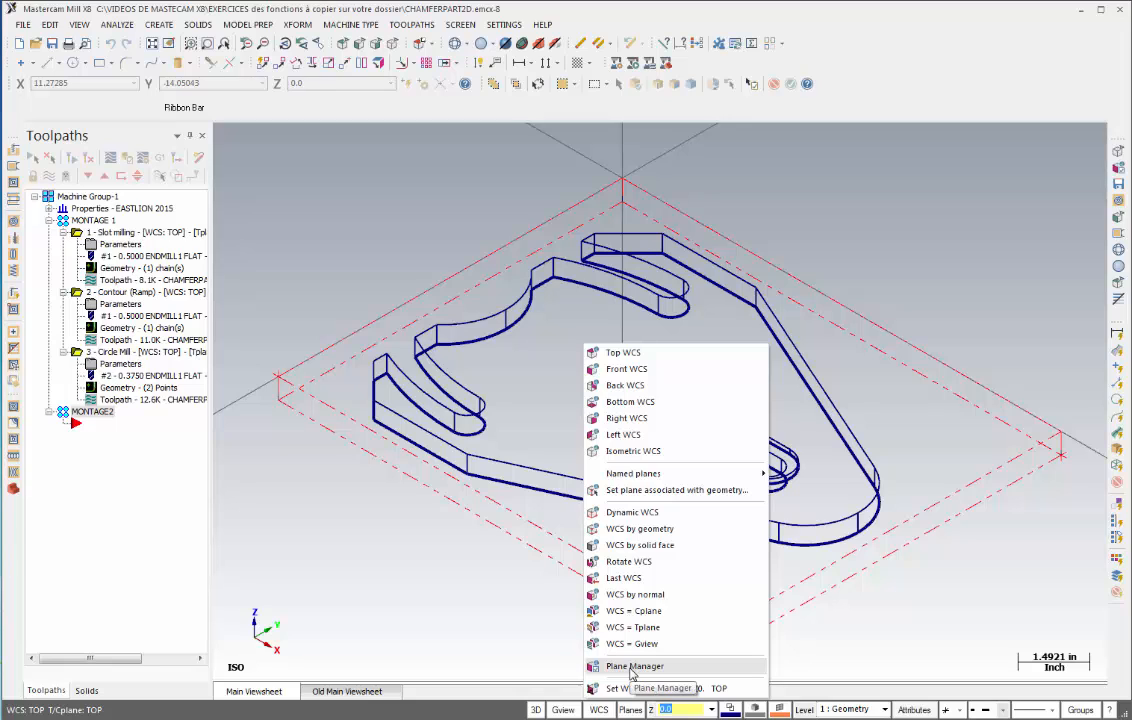
pyautogui.click(630, 667)
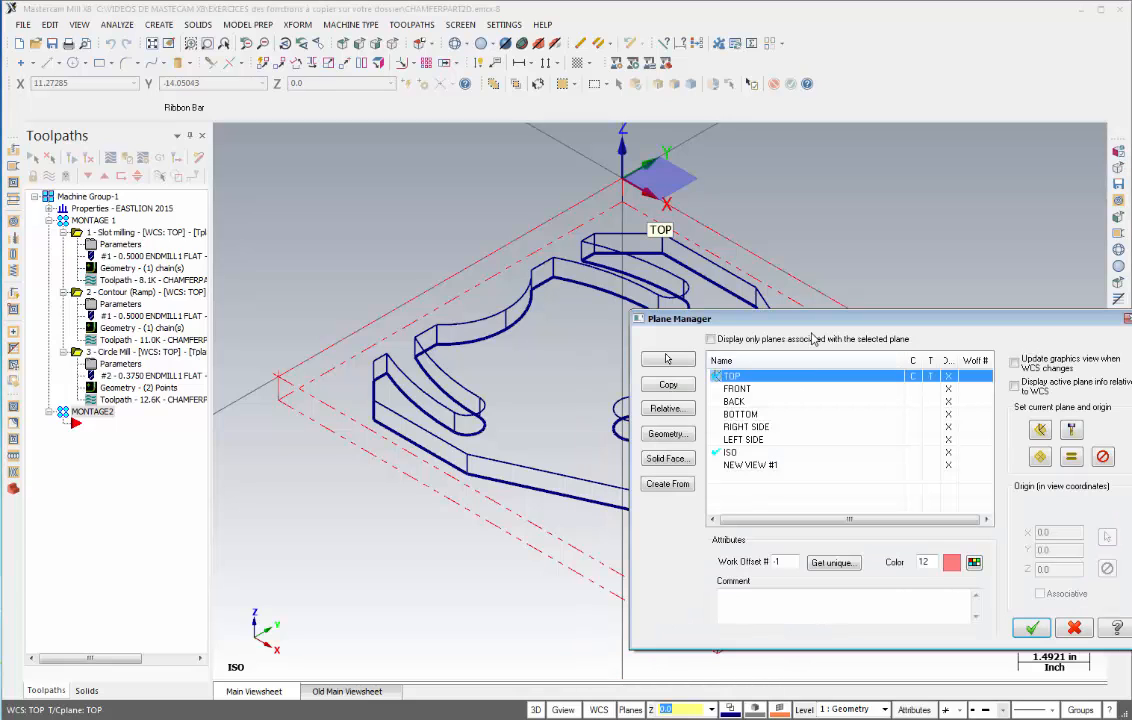
pyautogui.moveTo(818, 317); pyautogui.dragTo(833, 284)
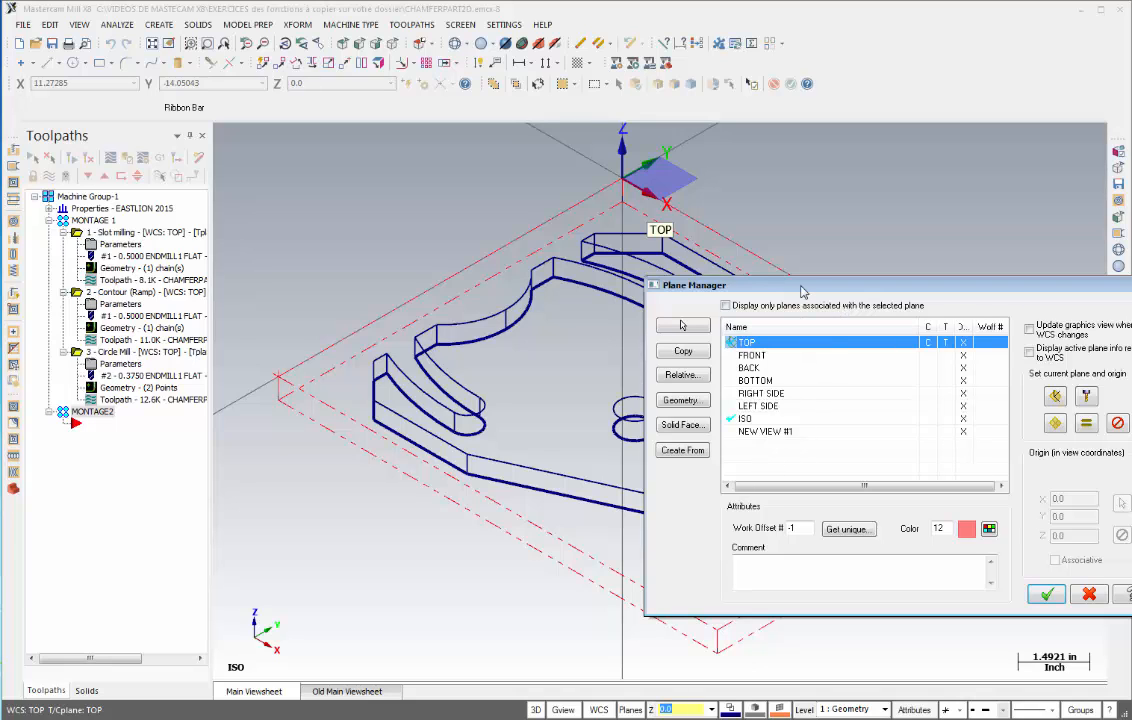
pyautogui.moveTo(794, 295); pyautogui.dragTo(641, 346)
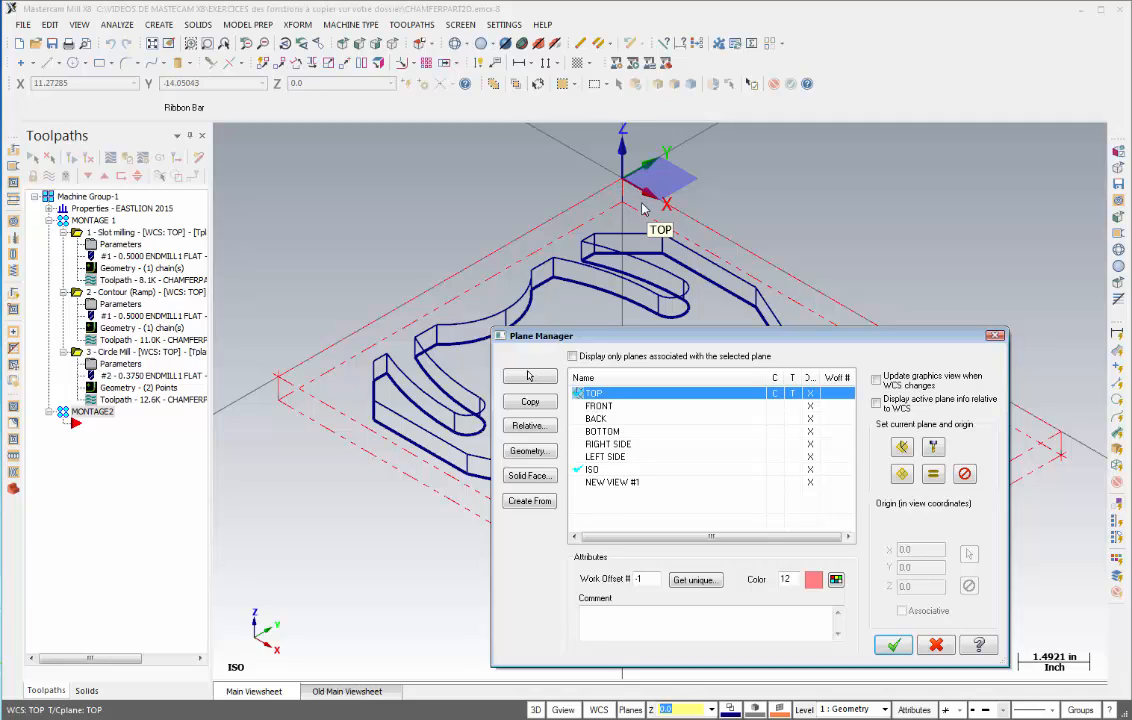
pyautogui.click(532, 451)
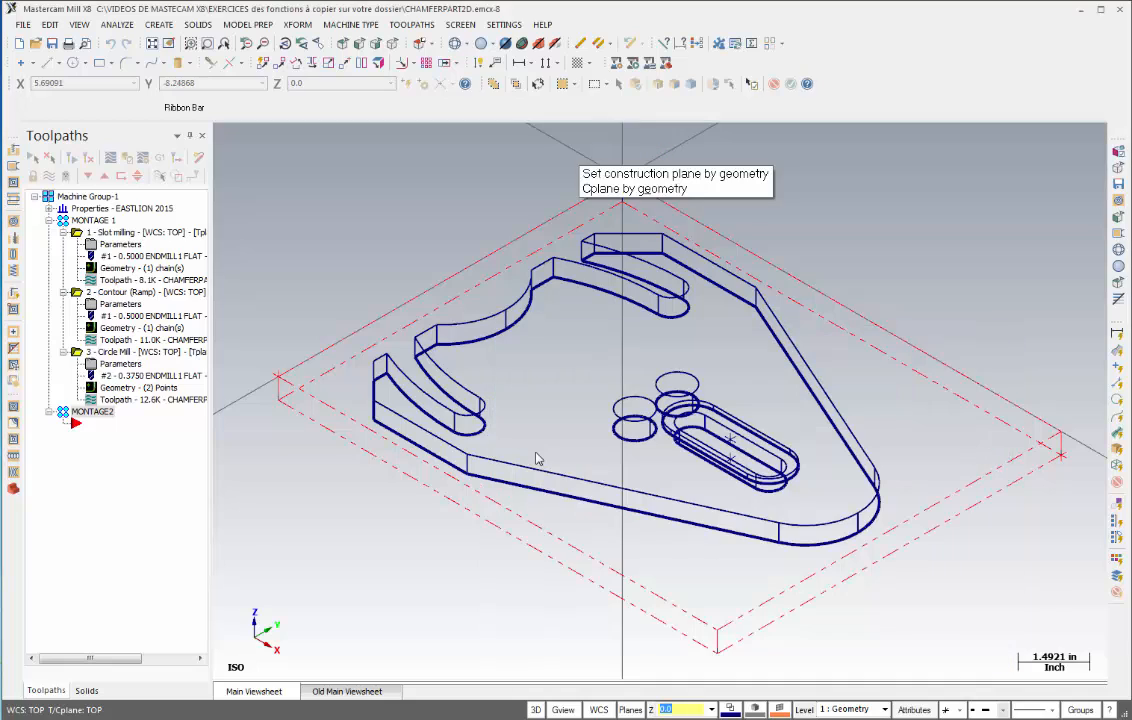
pyautogui.click(679, 236)
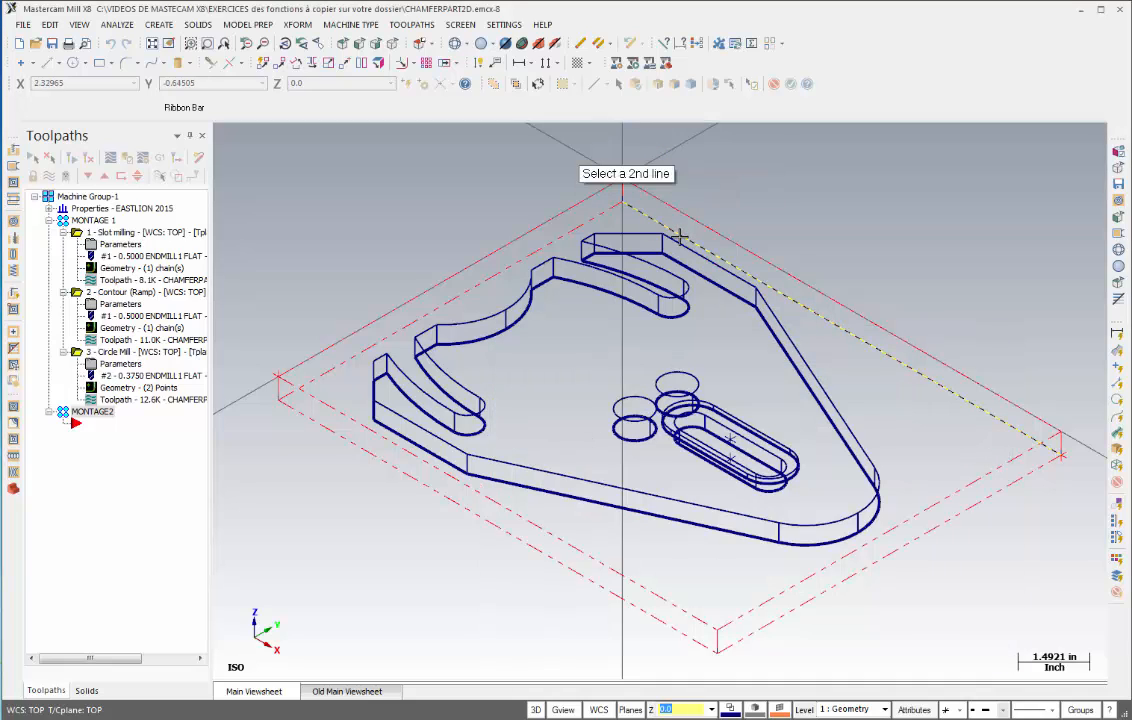
pyautogui.click(604, 214)
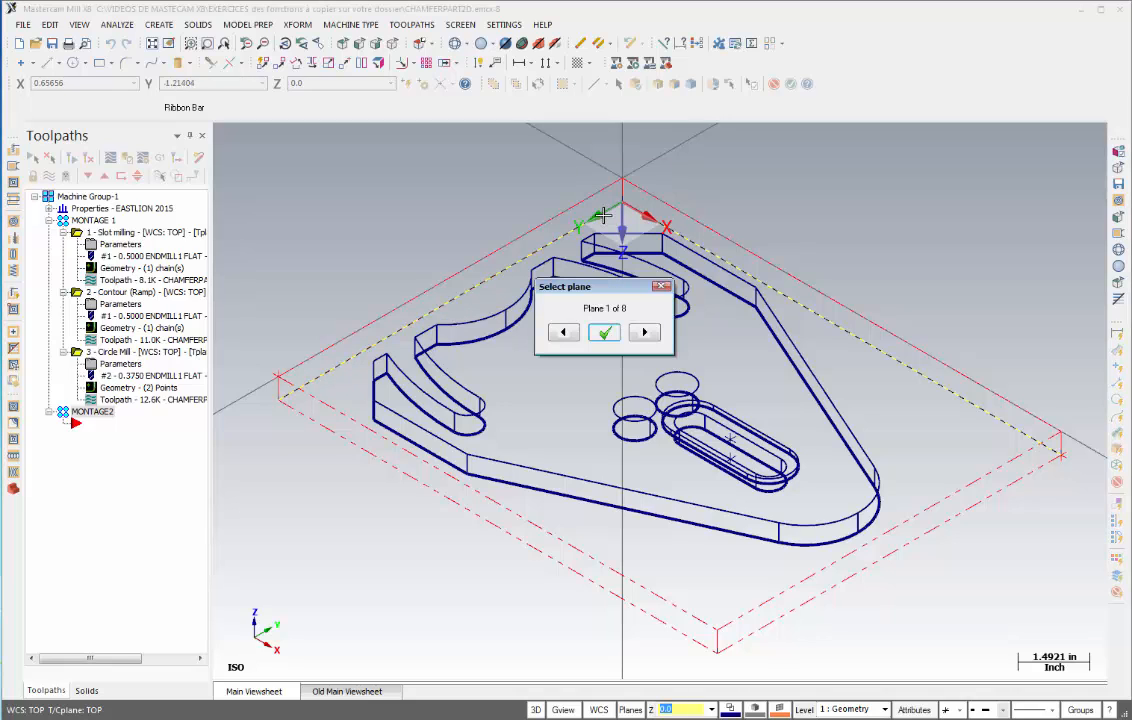
pyautogui.moveTo(560, 287); pyautogui.dragTo(720, 327)
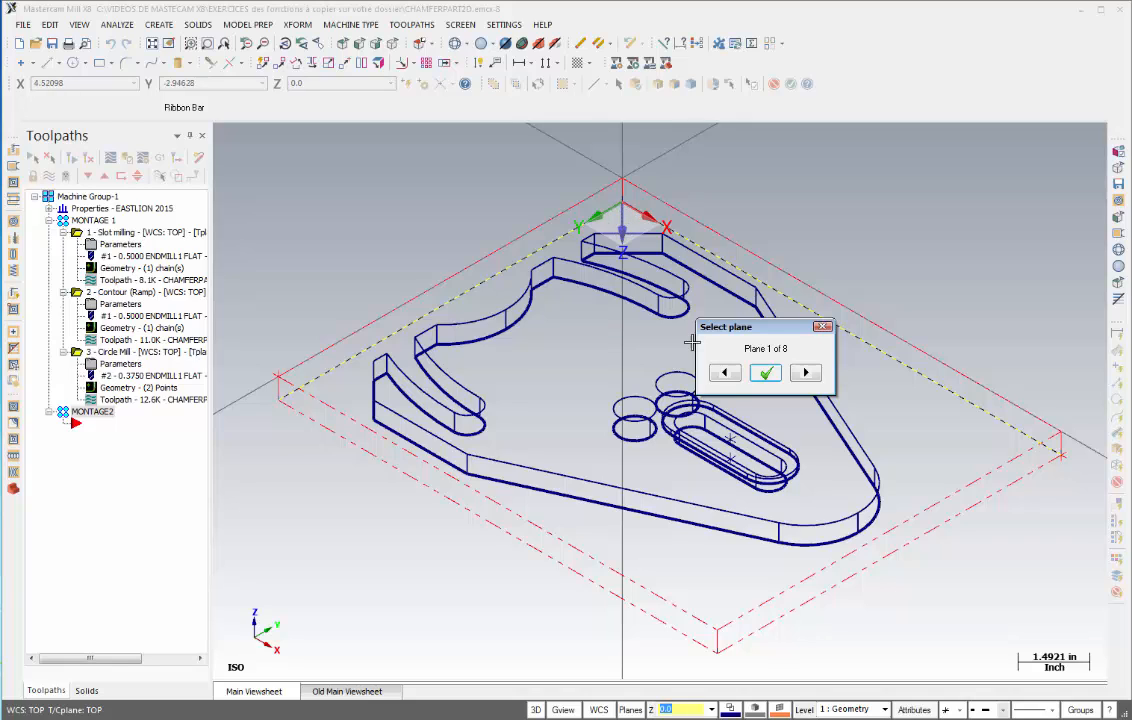
pyautogui.click(767, 376)
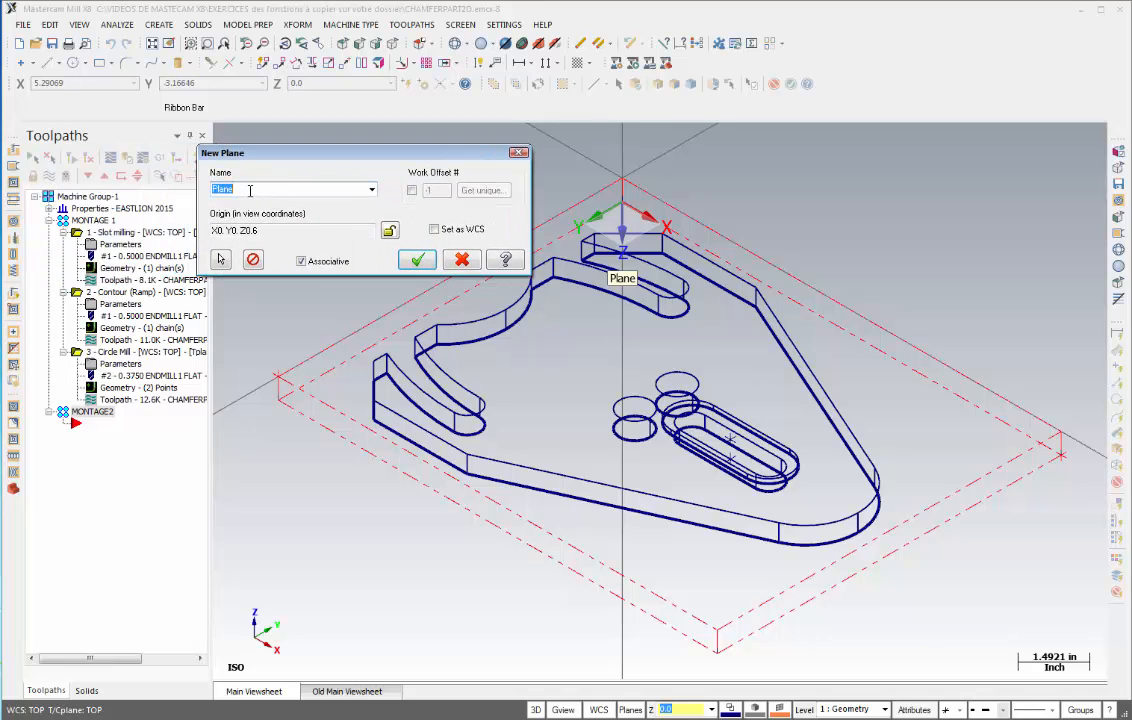
pyautogui.write('MONTAGE2')
pyautogui.click(413, 261)
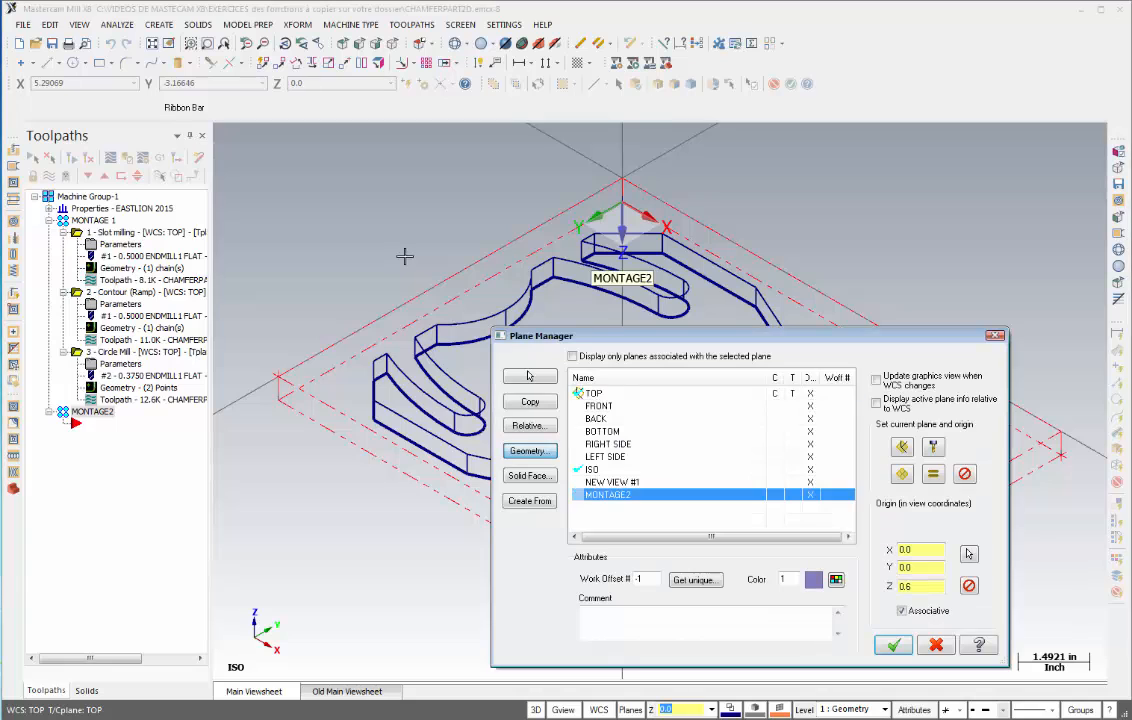
# - Make MONTAGE2 the current WCS and construction plane, set its Z origin to 0.5, and confirm
pyautogui.moveTo(662, 340); pyautogui.dragTo(641, 293)
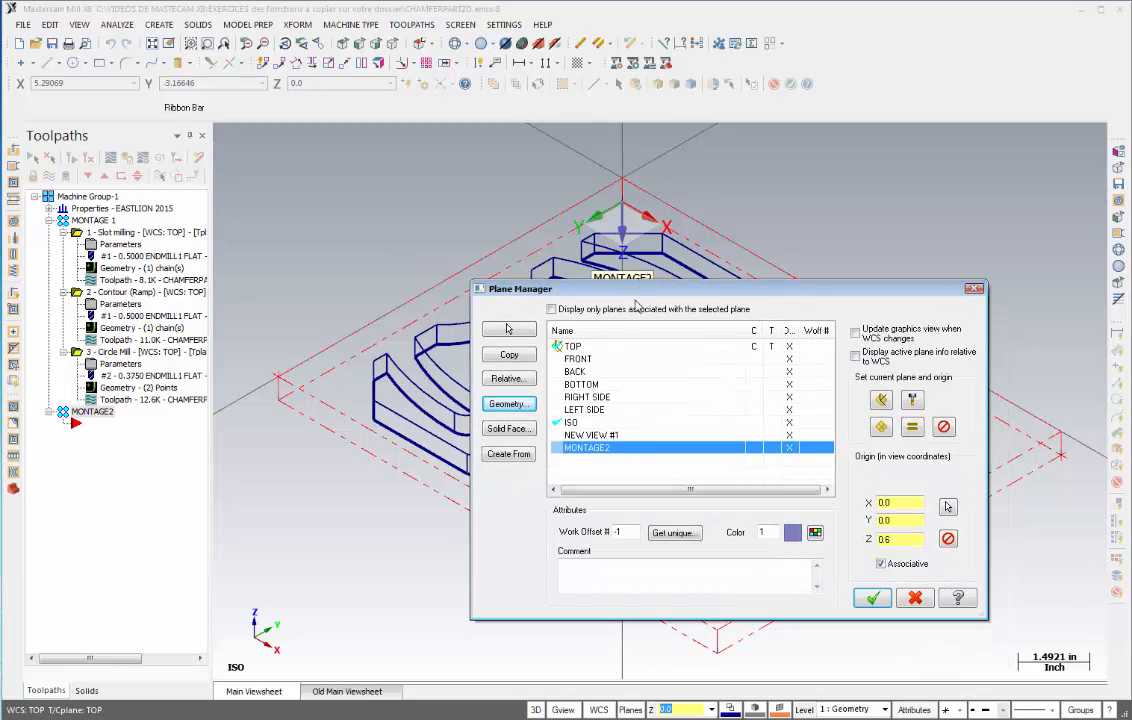
pyautogui.click(600, 452)
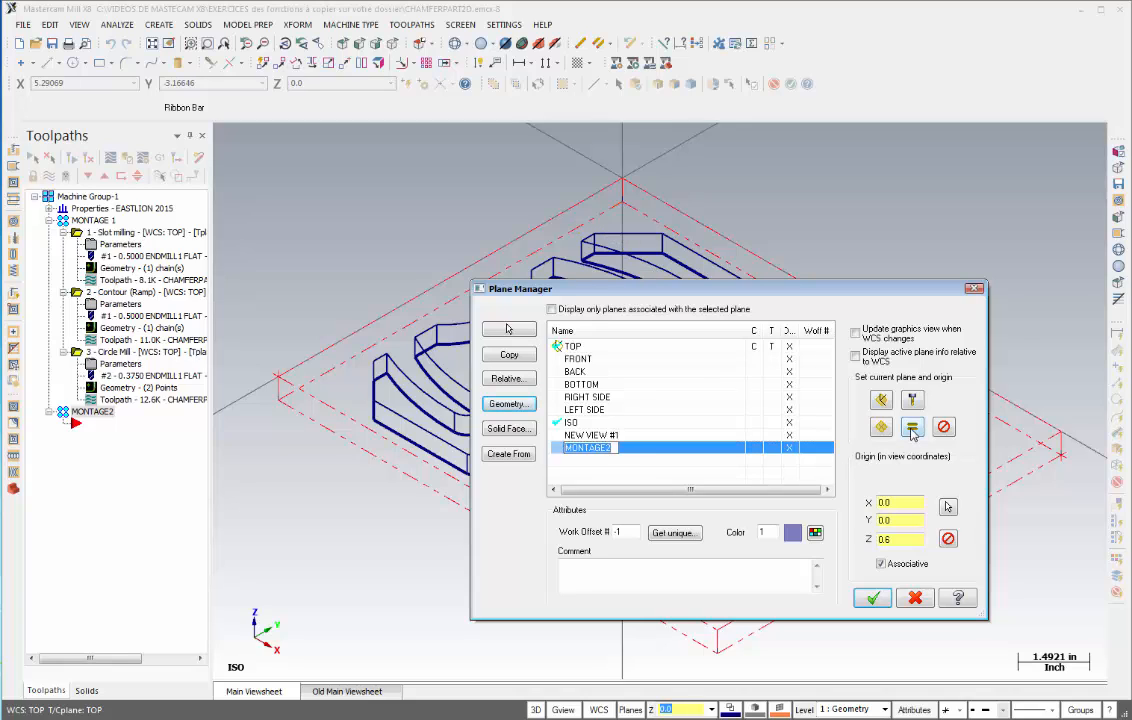
pyautogui.click(912, 428)
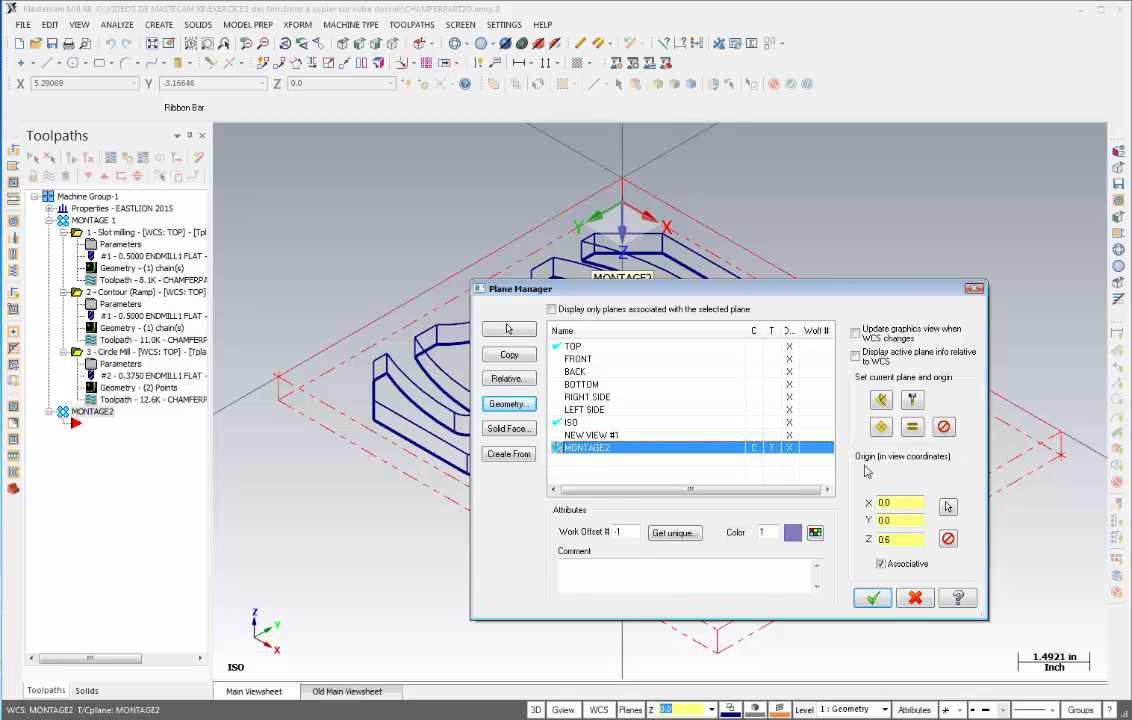
pyautogui.click(911, 542)
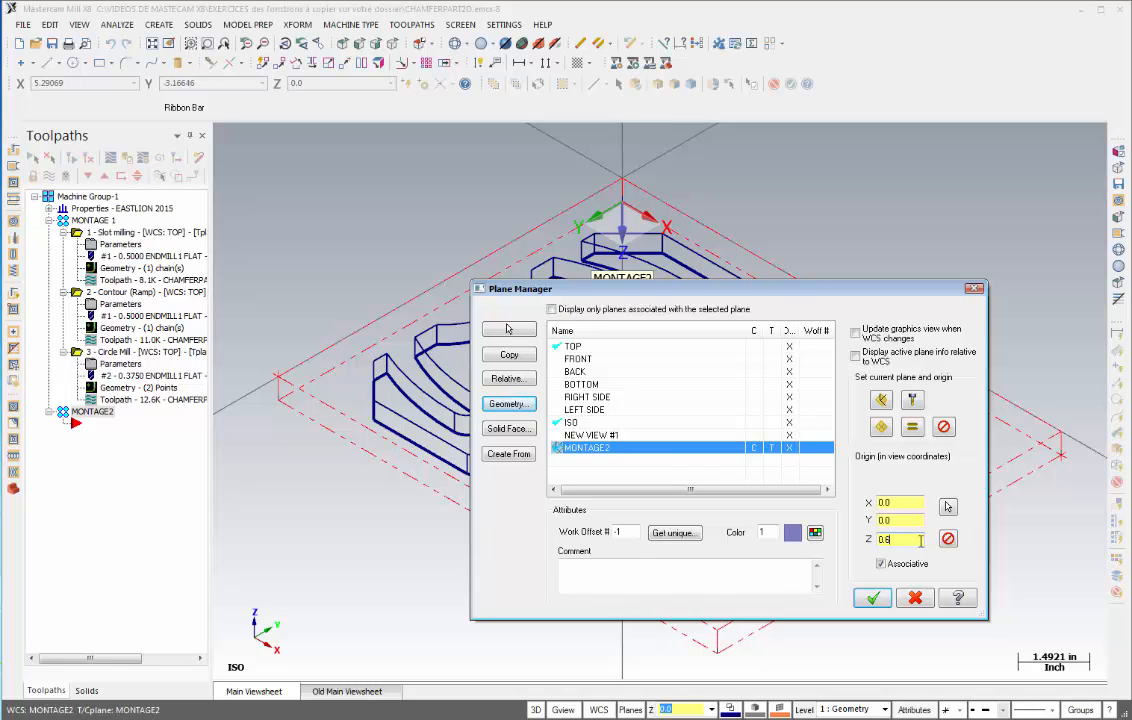
pyautogui.doubleClick(894, 539)
pyautogui.click(874, 599)
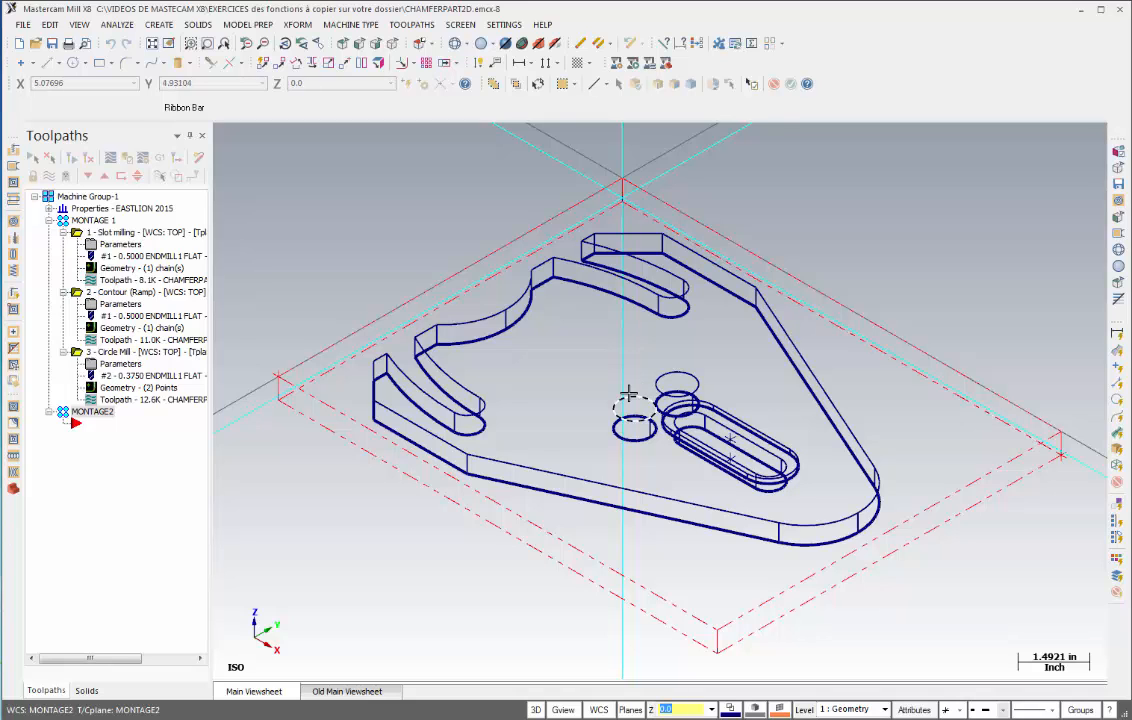
# - Inspect the part in the isometric view of the MONTAGE2 plane
pyautogui.scroll(-3, 624, 397)
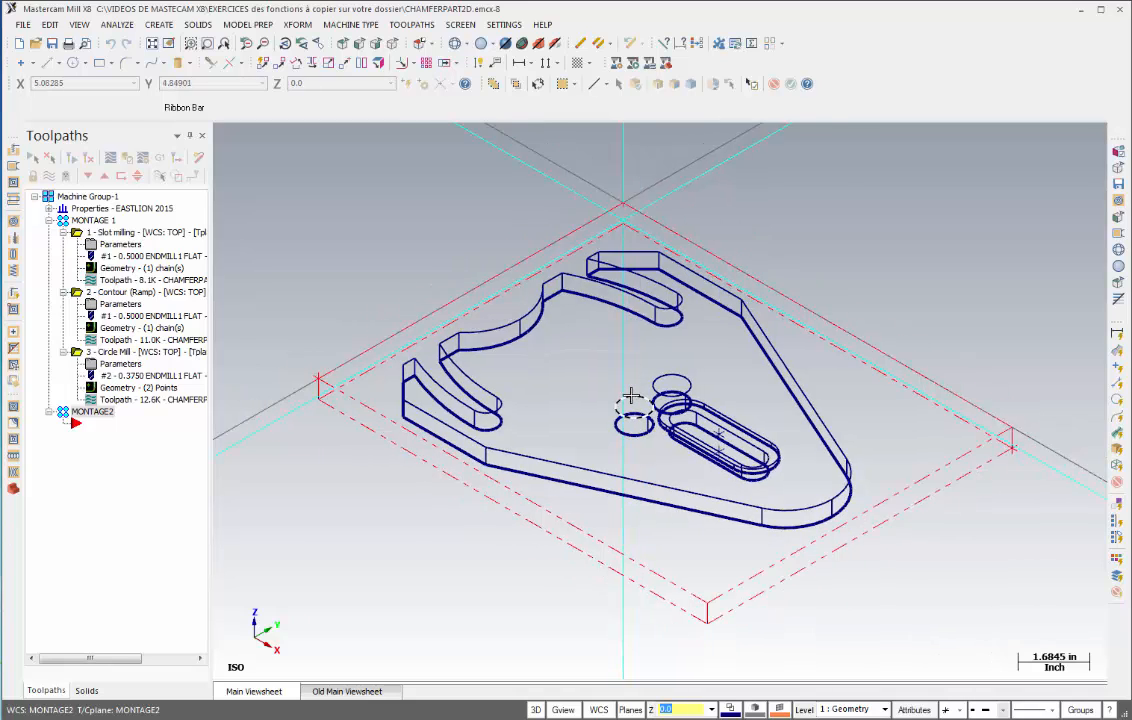
pyautogui.click(392, 45)
pyautogui.scroll(-1, 606, 328)
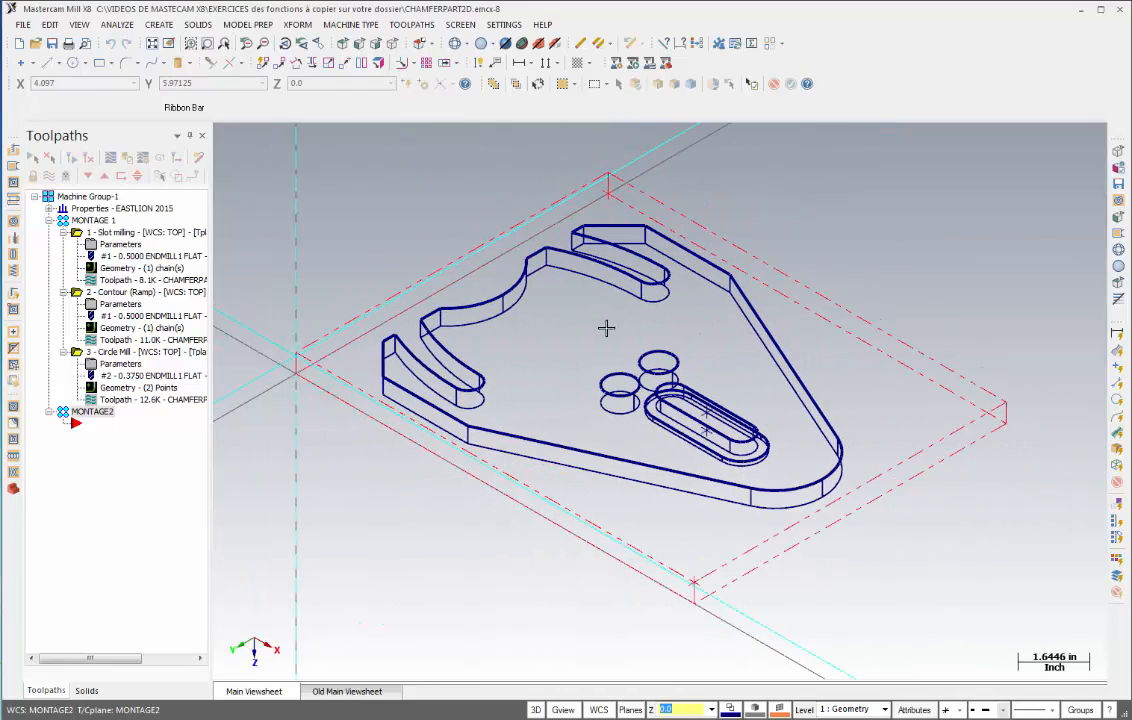
pyautogui.scroll(-1, 606, 328)
pyautogui.moveTo(606, 330); pyautogui.dragTo(697, 352, button='middle')
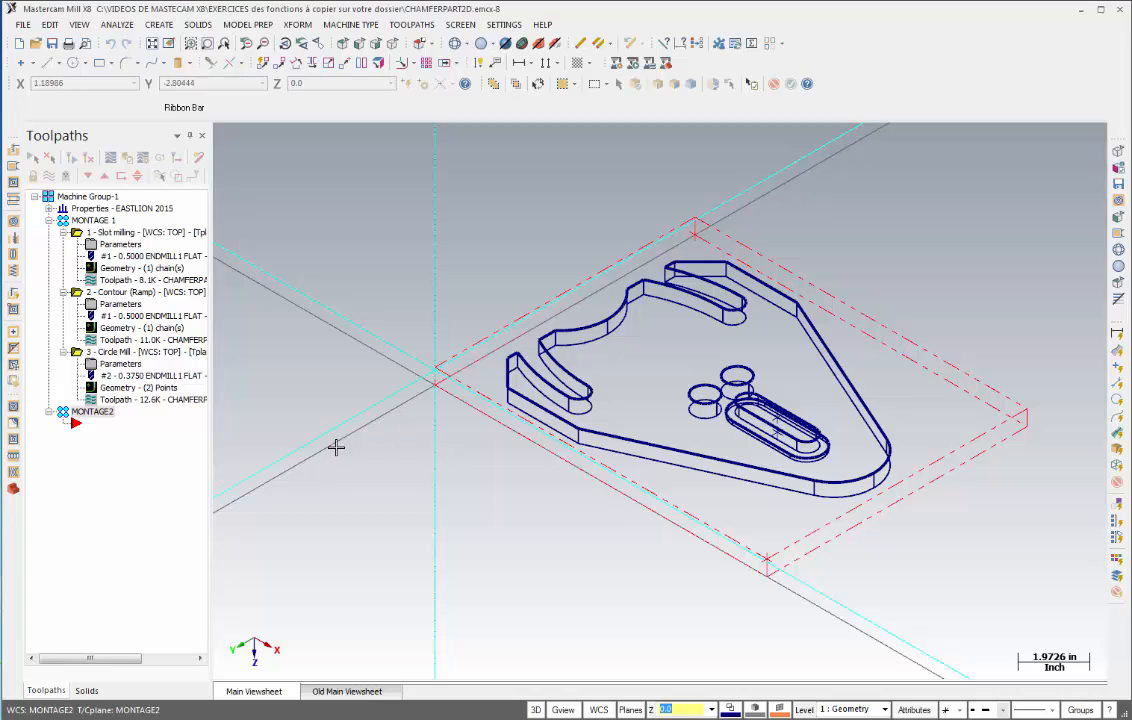
pyautogui.click(79, 427)
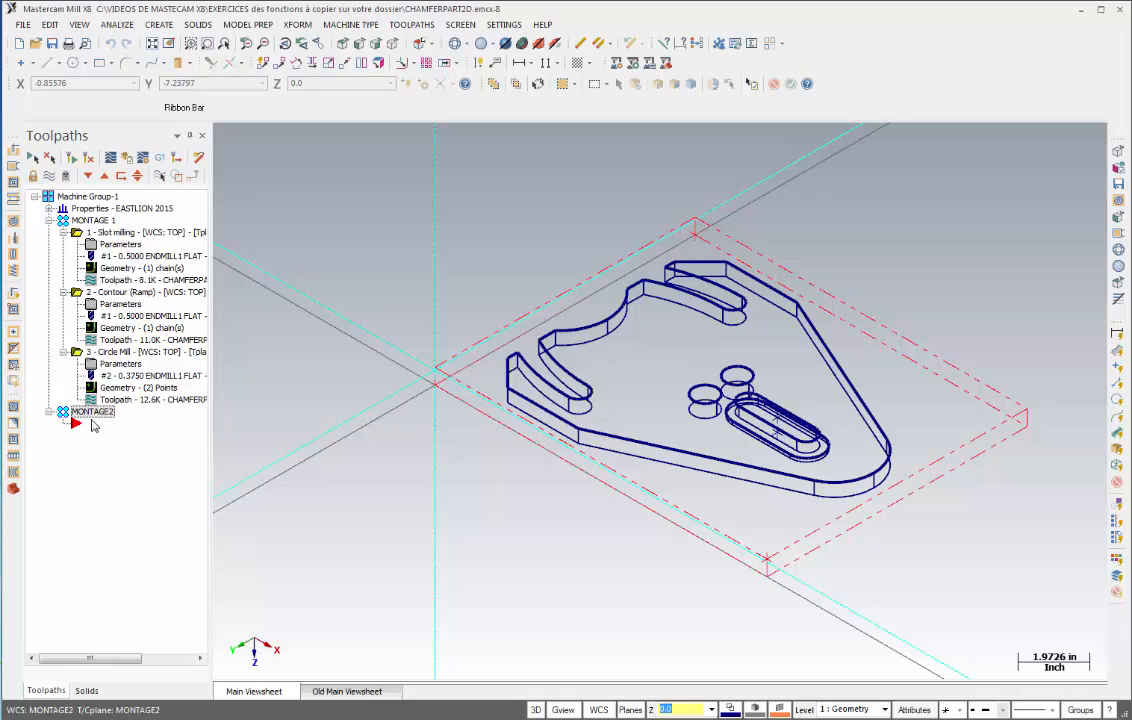
pyautogui.click(92, 412)
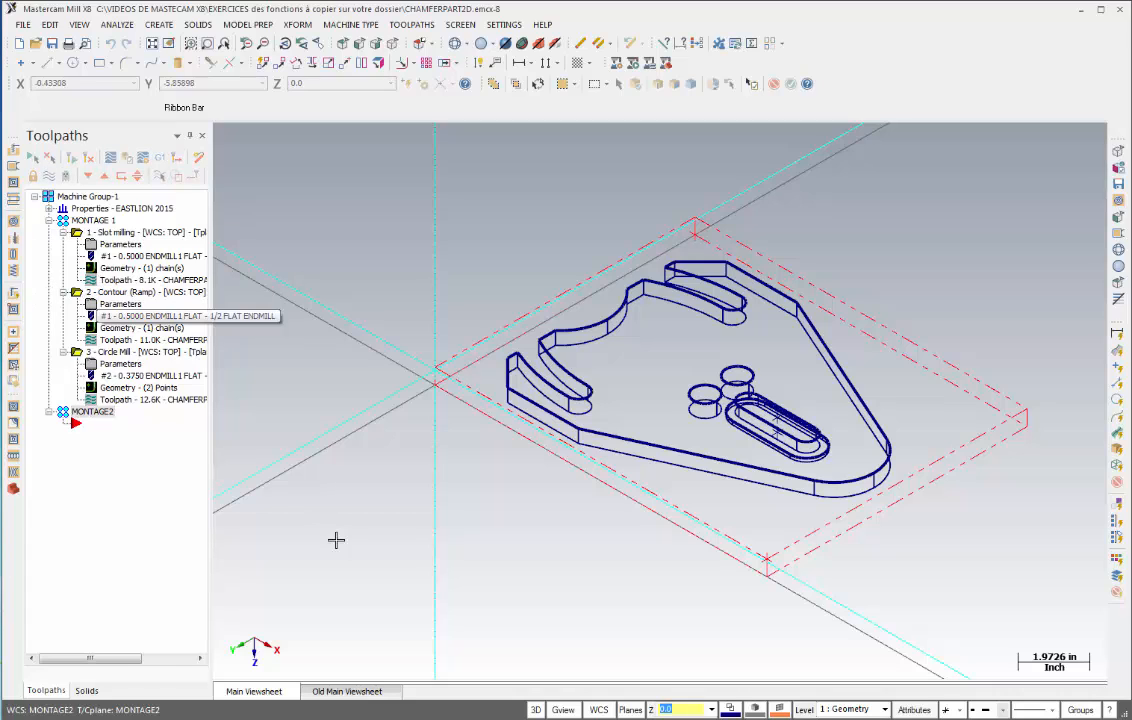
# - Set TOP back as the current WCS and construction plane in the Plane Manager and return to isometric view
pyautogui.click(598, 709)
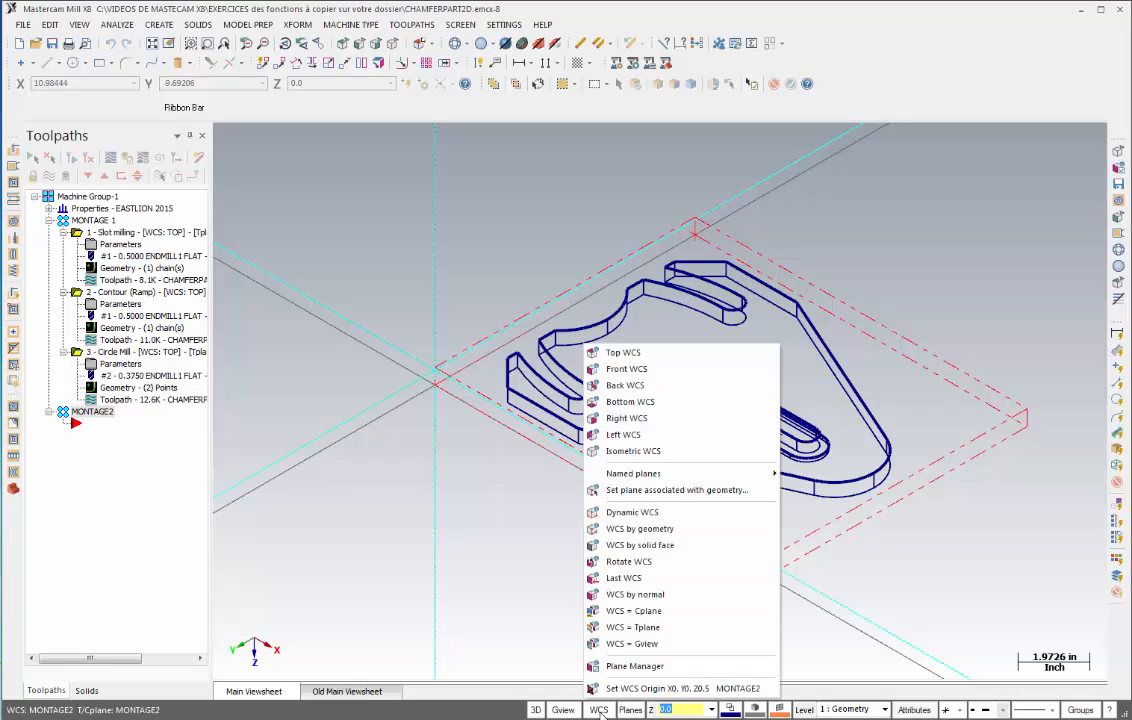
pyautogui.click(630, 666)
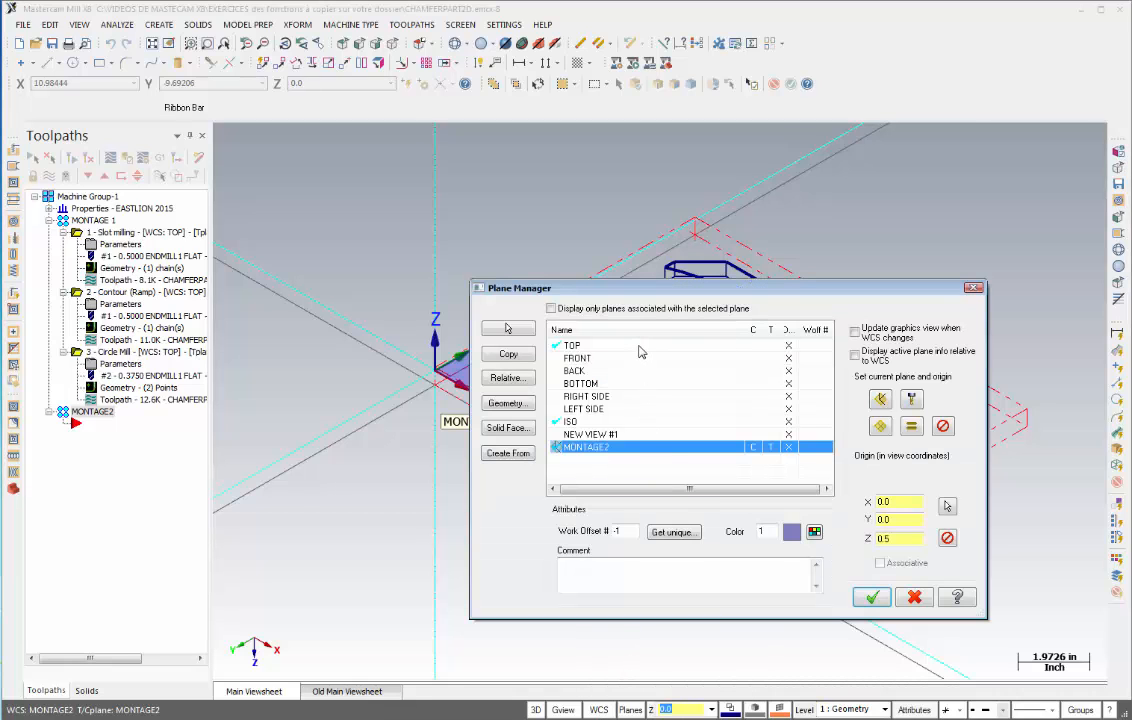
pyautogui.click(640, 348)
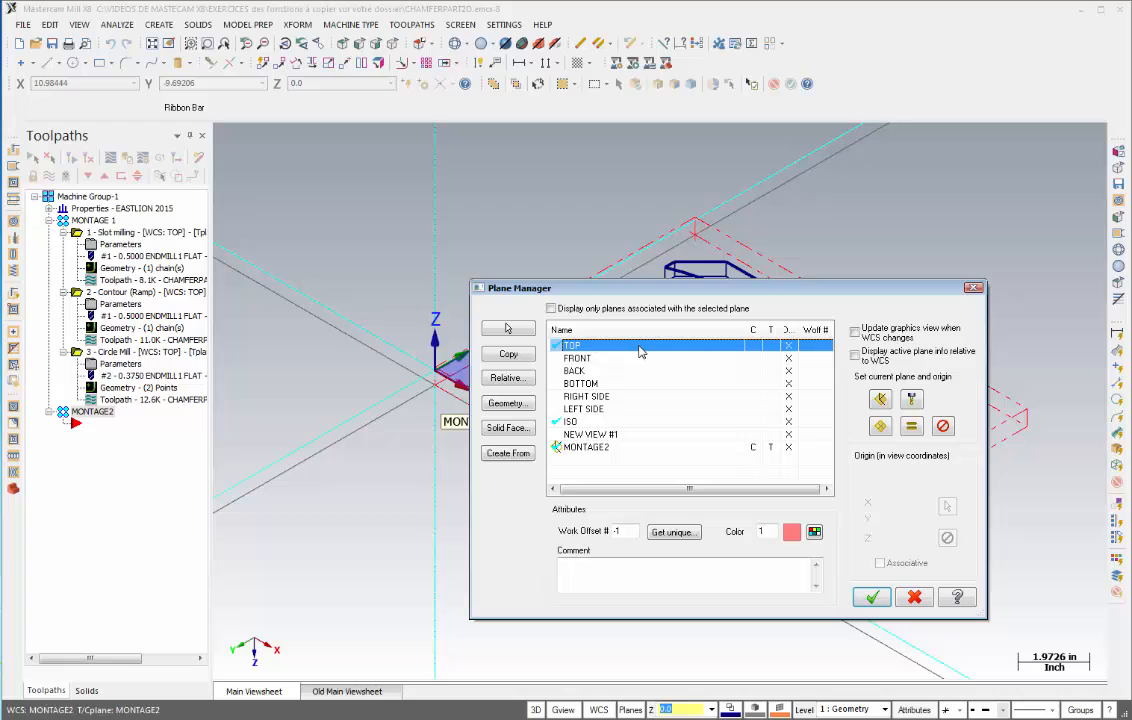
pyautogui.click(912, 427)
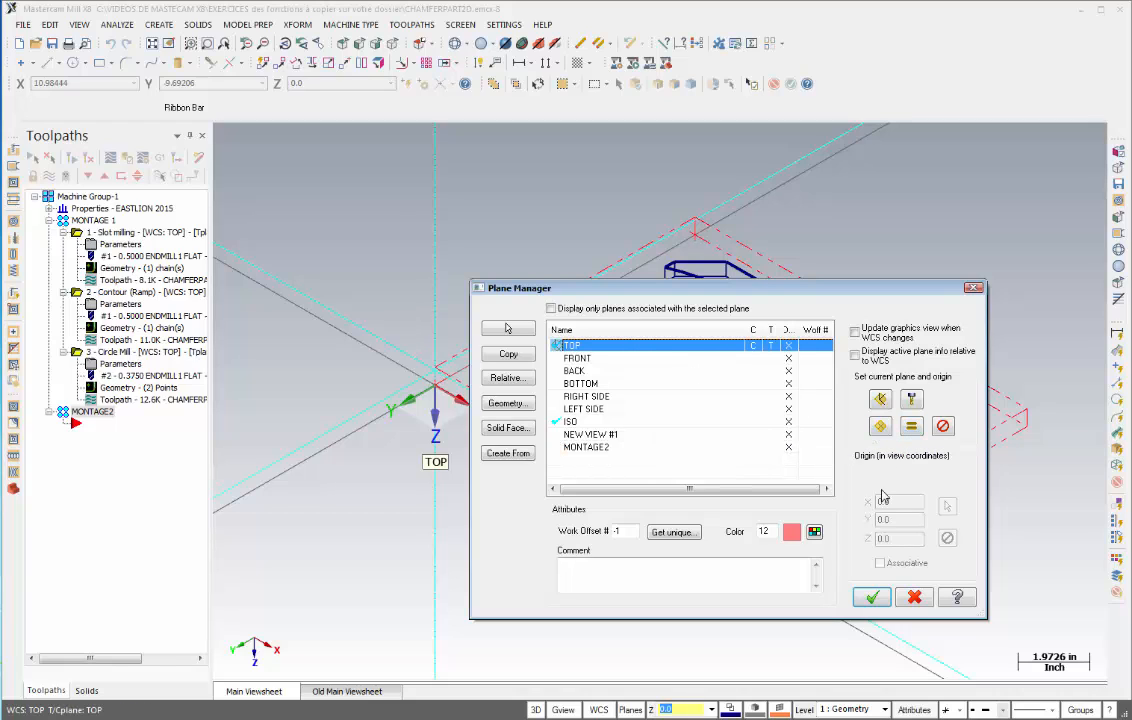
pyautogui.click(871, 598)
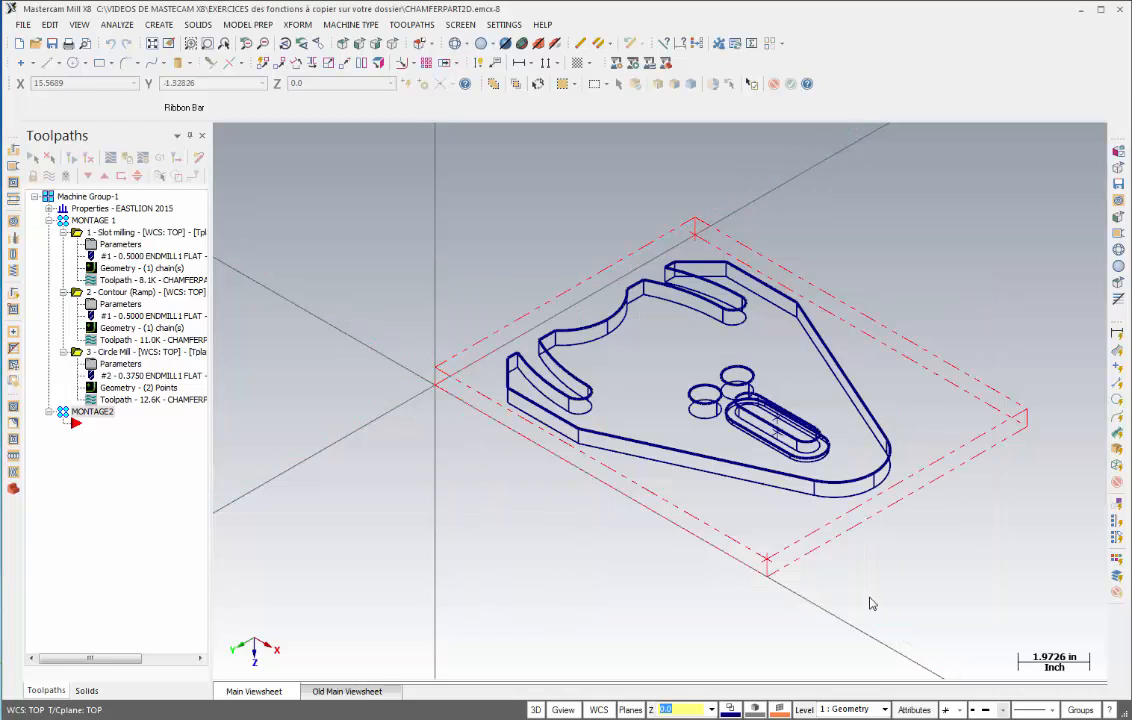
pyautogui.click(392, 45)
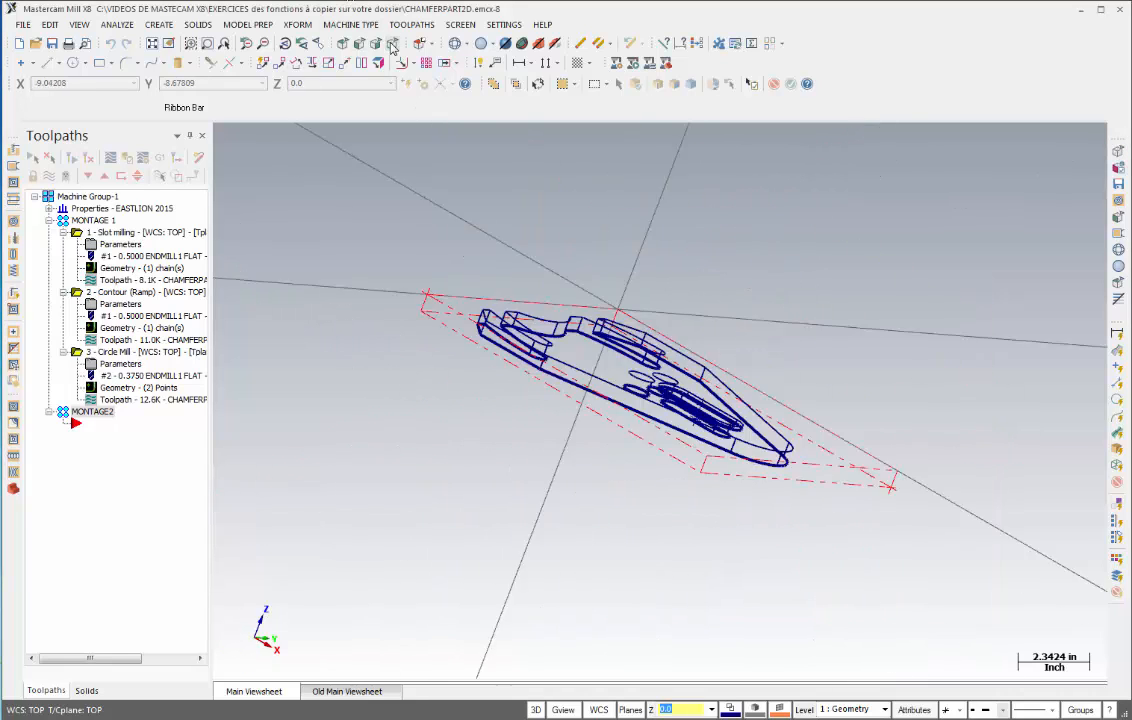
pyautogui.scroll(2, 614, 403)
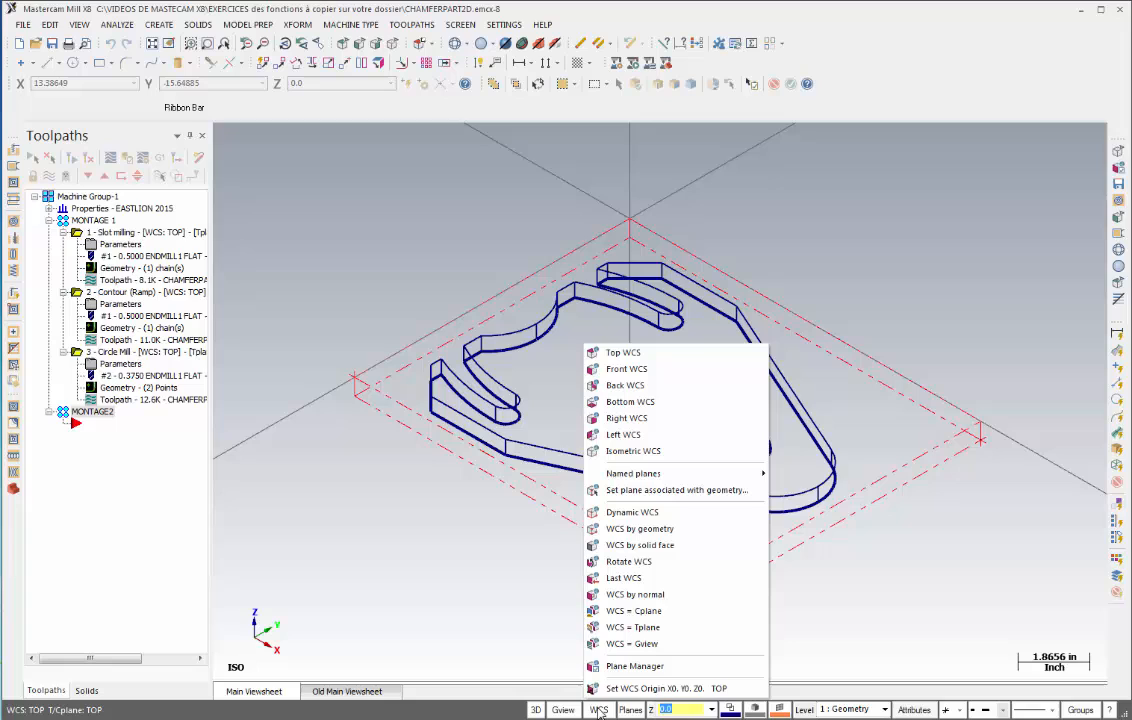
# - Make MONTAGE2 the current WCS, construction and tool plane in the Plane Manager and confirm
pyautogui.click(632, 667)
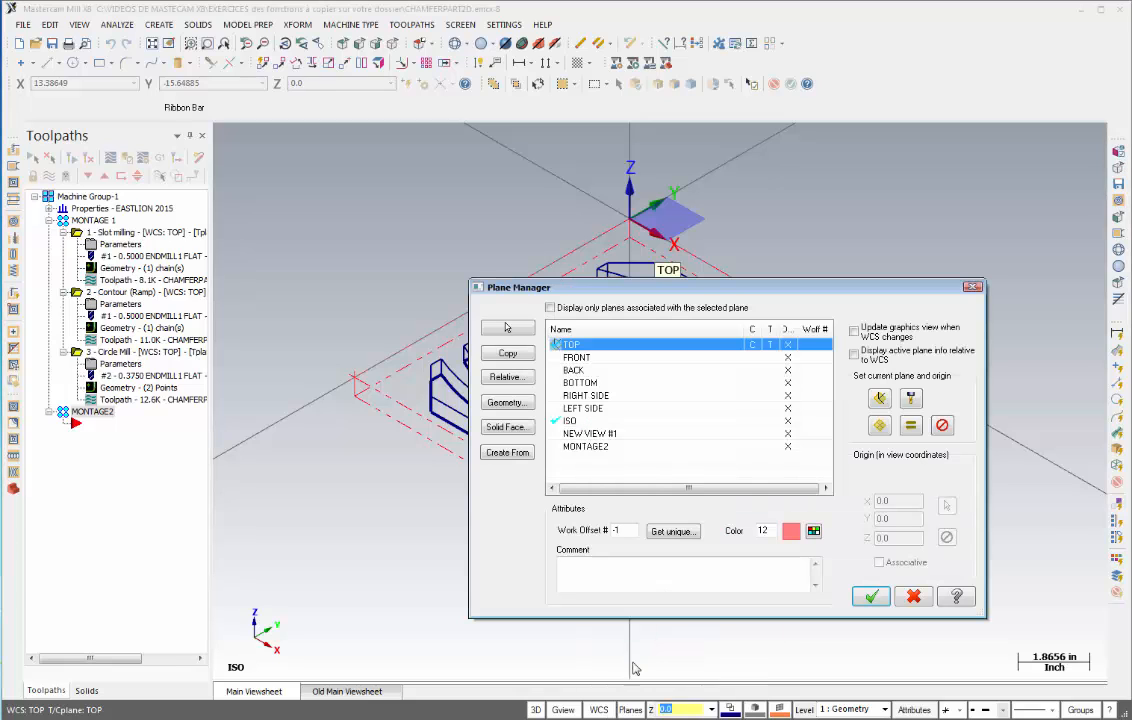
pyautogui.click(605, 447)
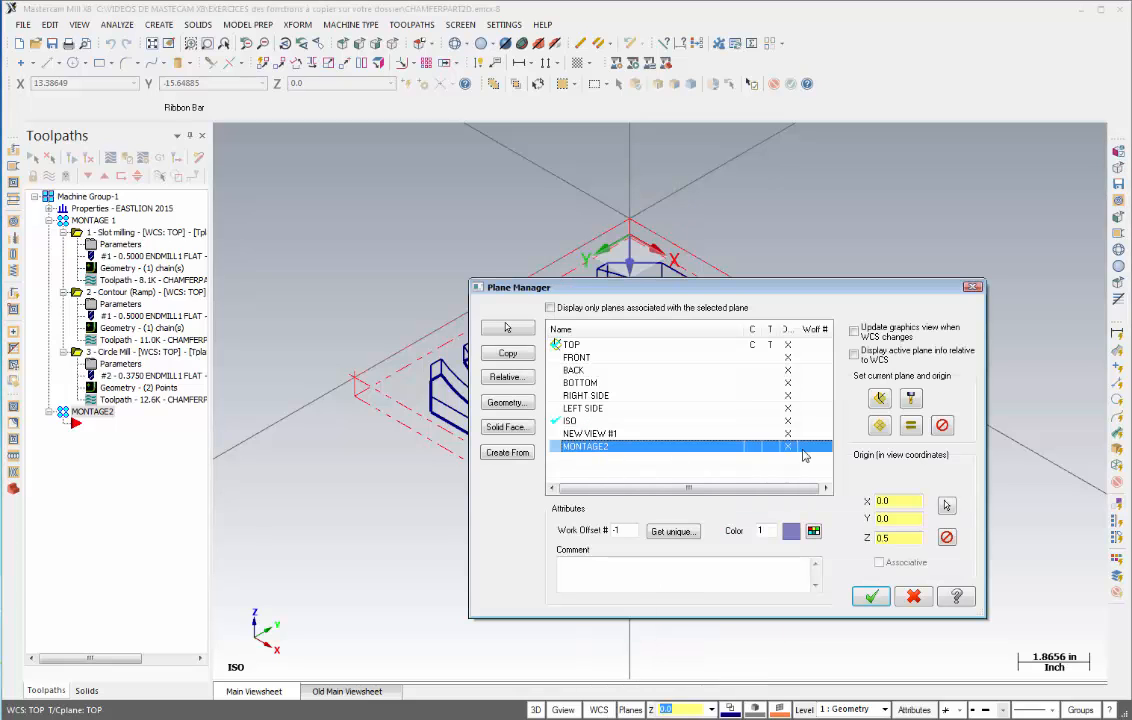
pyautogui.click(910, 427)
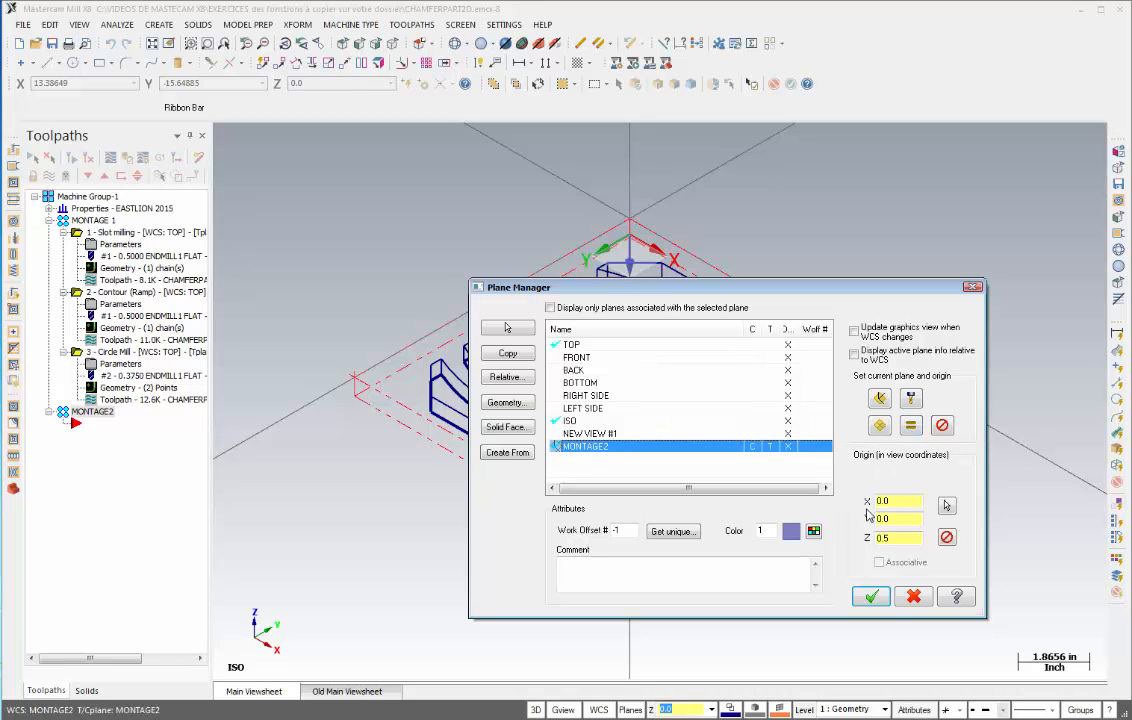
pyautogui.press('Return')
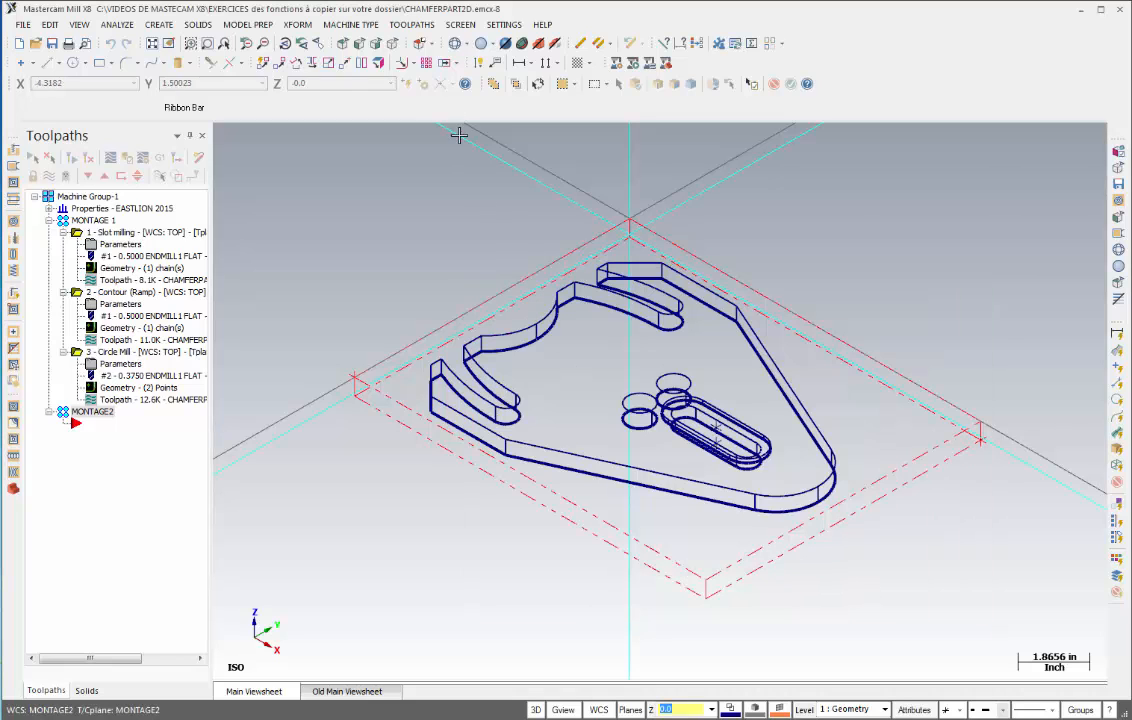
# - Start a Facing toolpath in MONTAGE2 by chaining the stock boundary in C-plane mode and accepting the chain
pyautogui.click(392, 45)
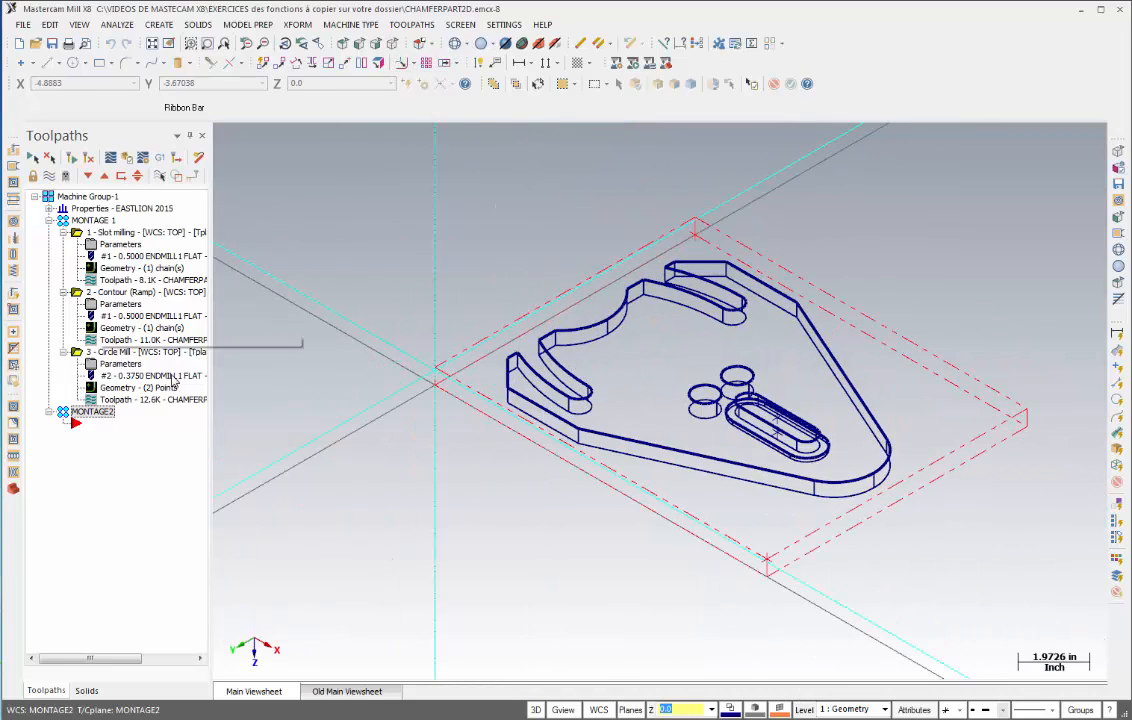
pyautogui.click(139, 487)
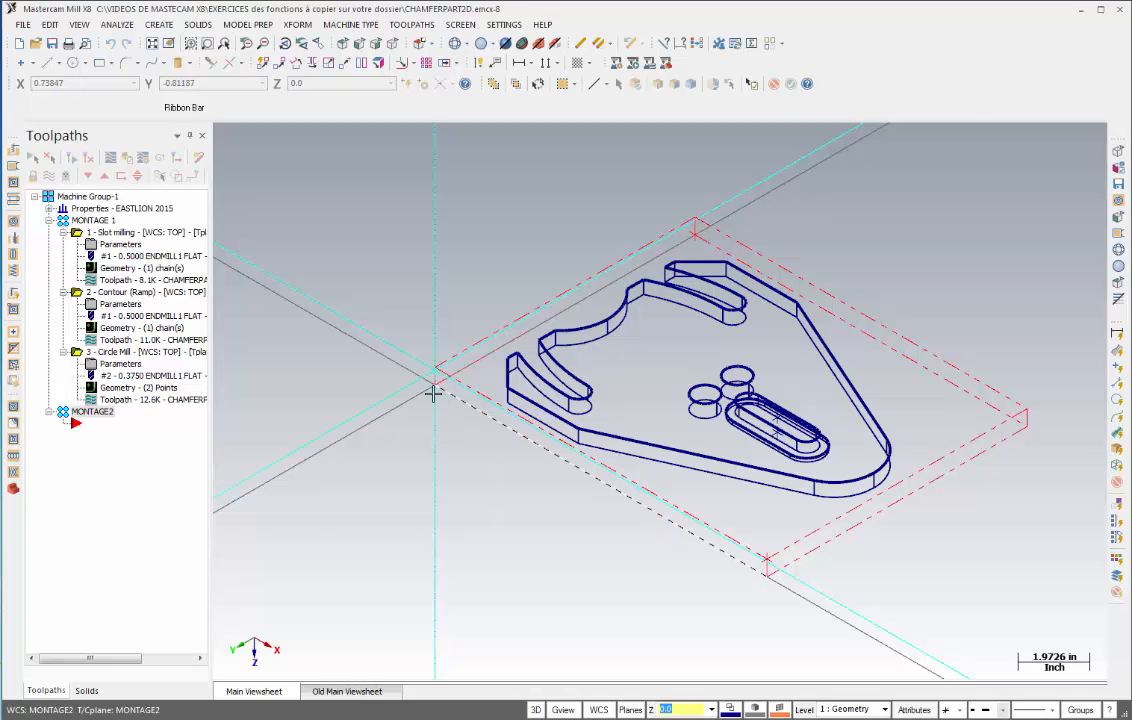
pyautogui.scroll(4, 436, 402)
pyautogui.scroll(4, 433, 402)
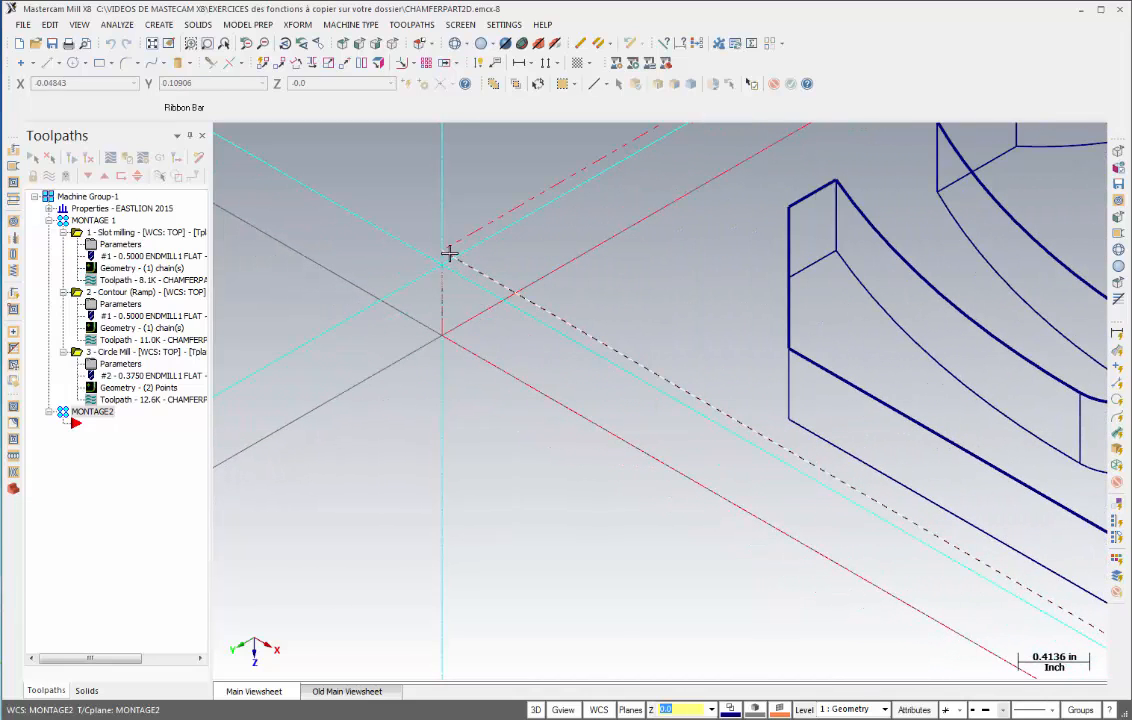
pyautogui.scroll(-6, 480, 461)
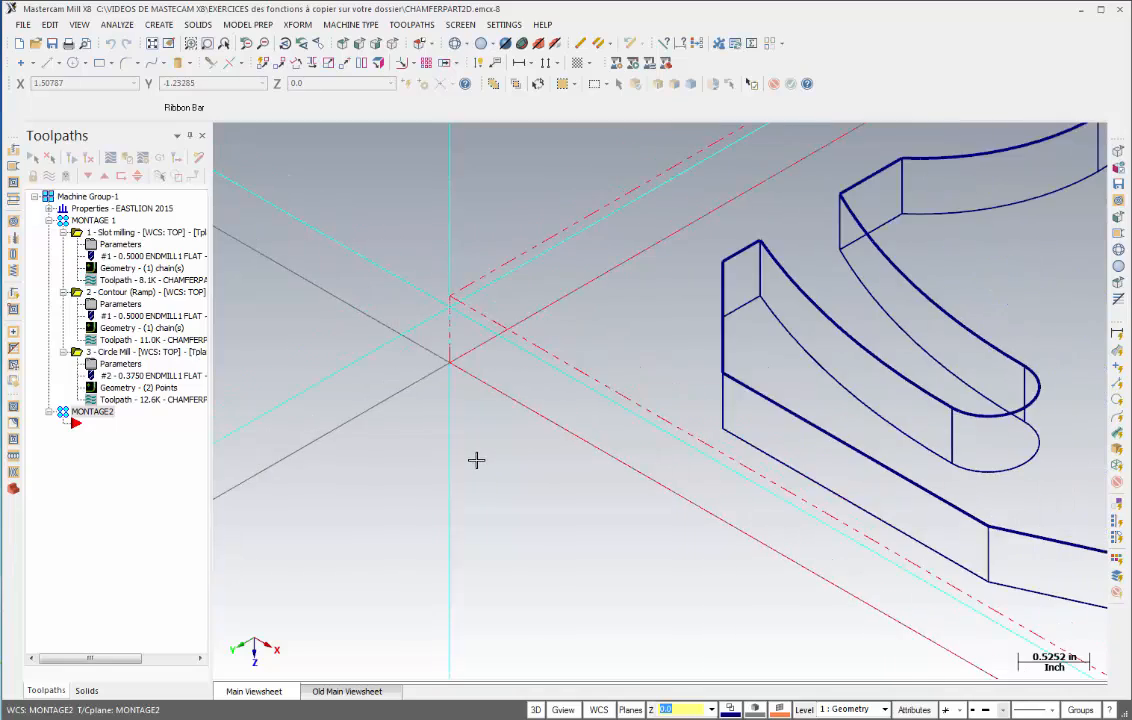
pyautogui.scroll(-3, 476, 461)
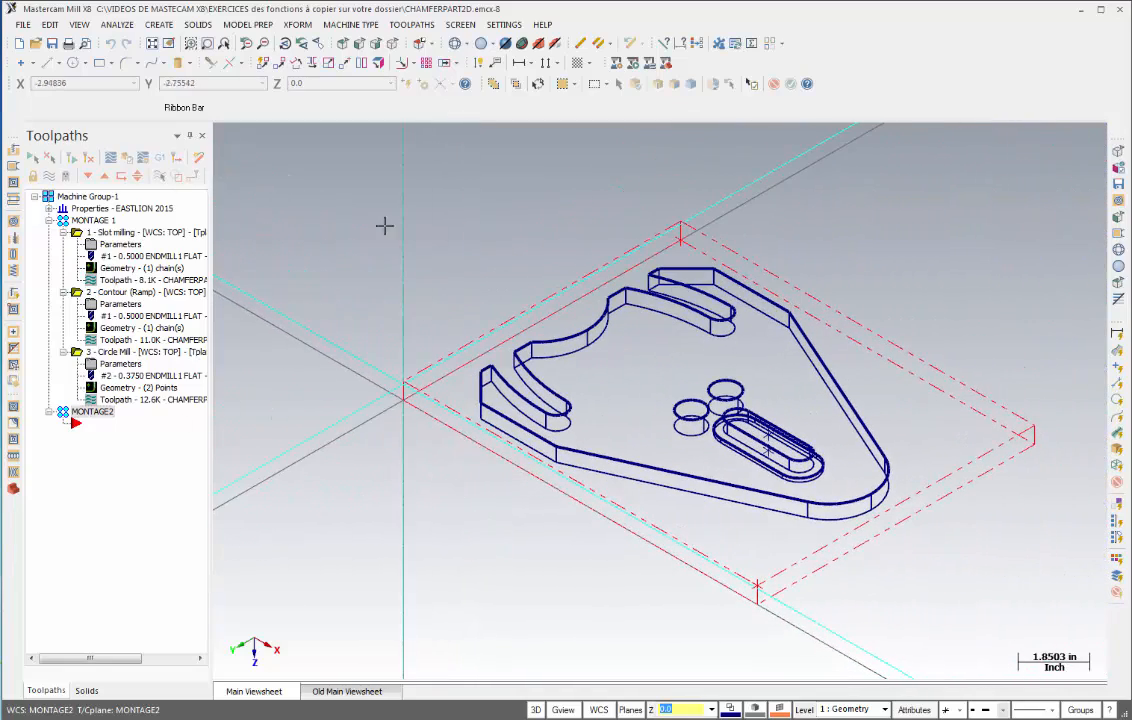
pyautogui.click(413, 26)
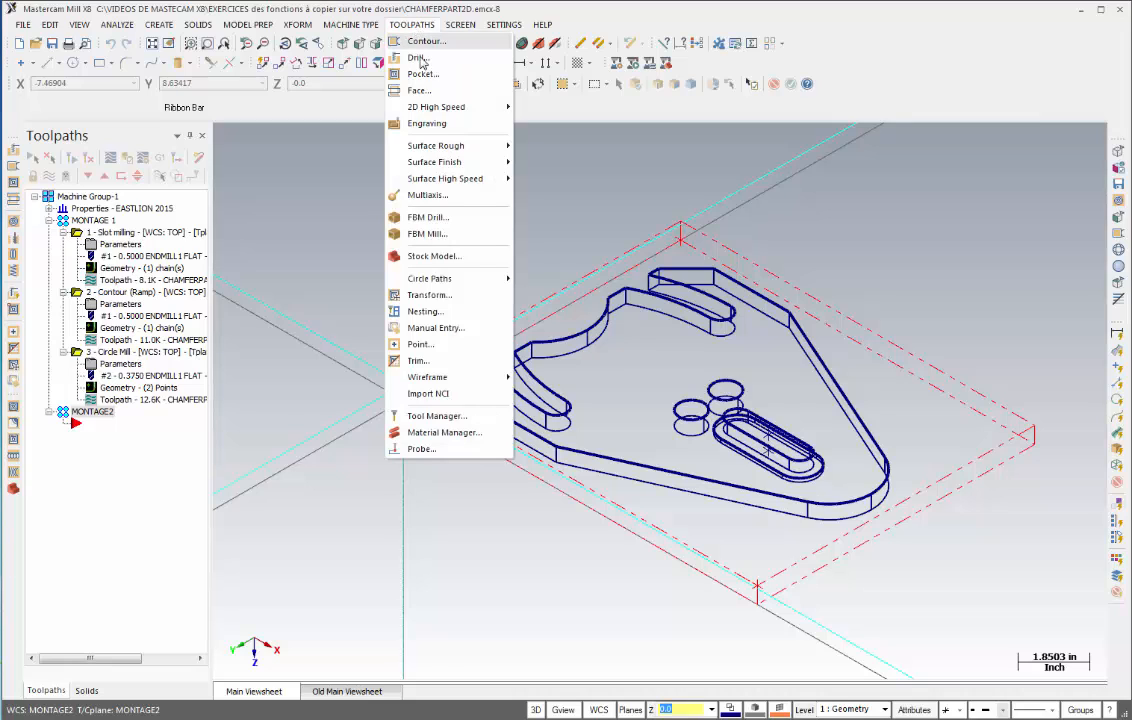
pyautogui.click(415, 92)
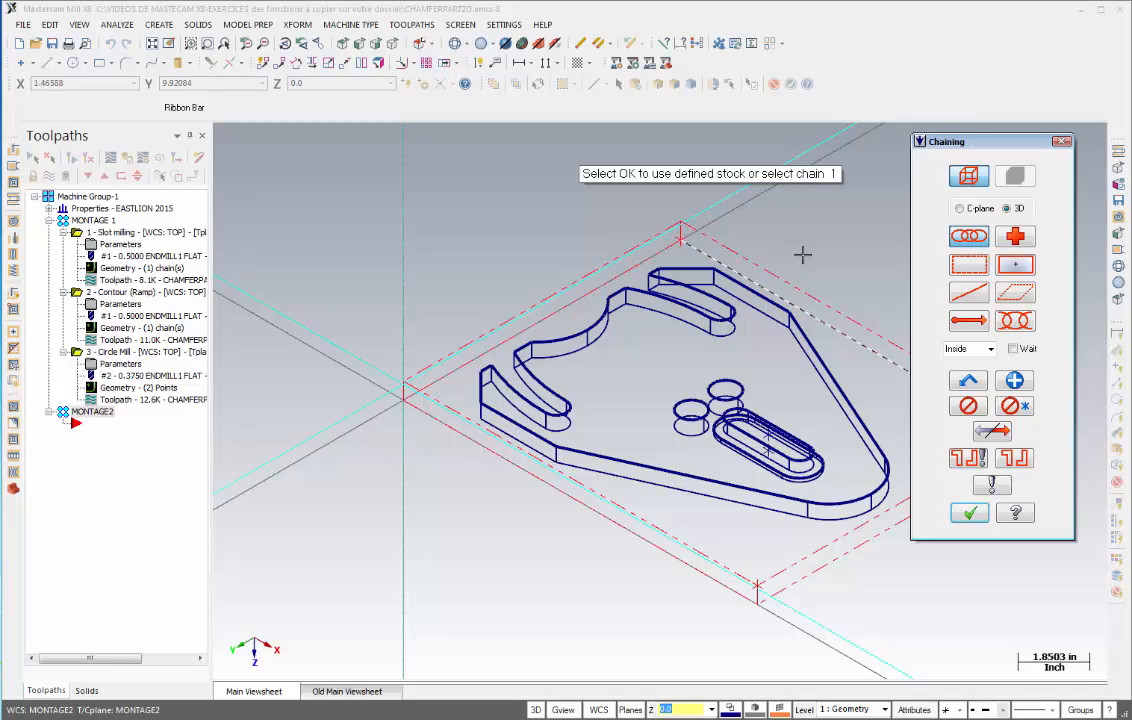
pyautogui.click(960, 209)
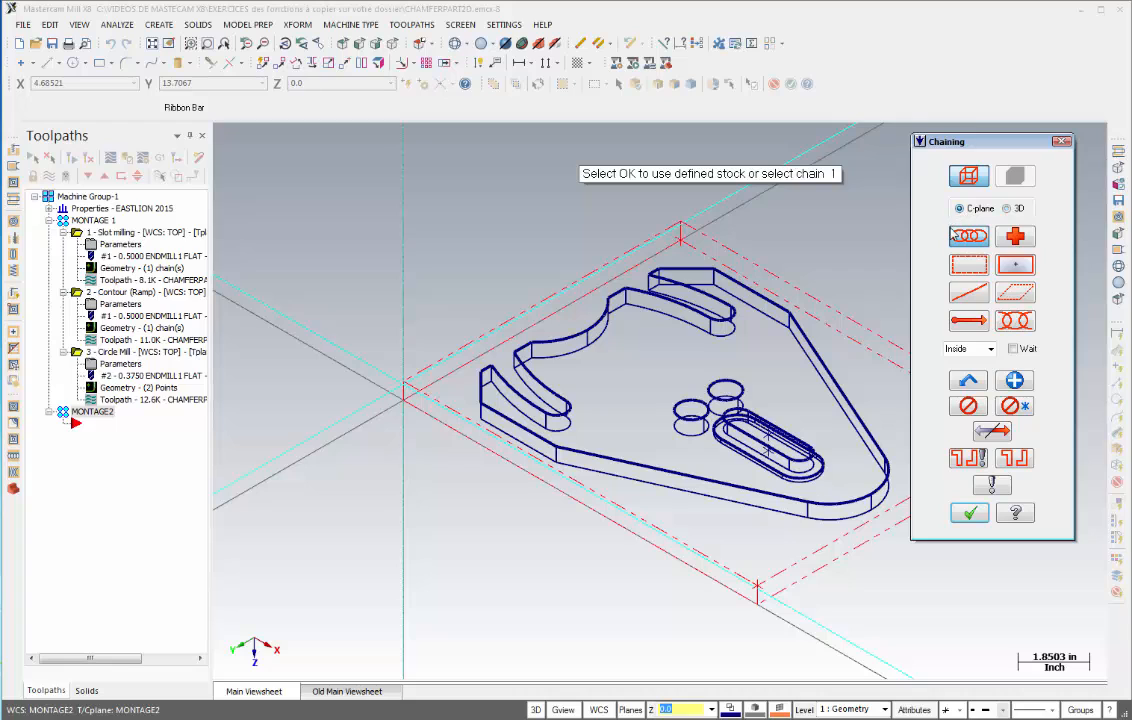
pyautogui.click(688, 233)
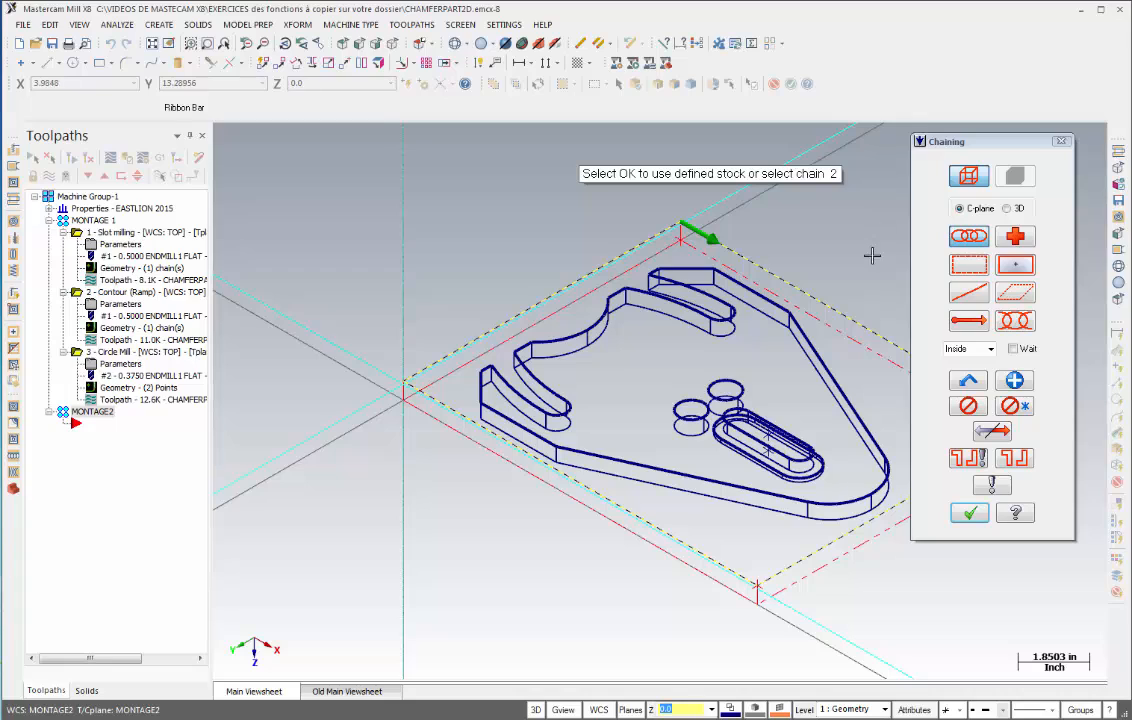
pyautogui.click(970, 514)
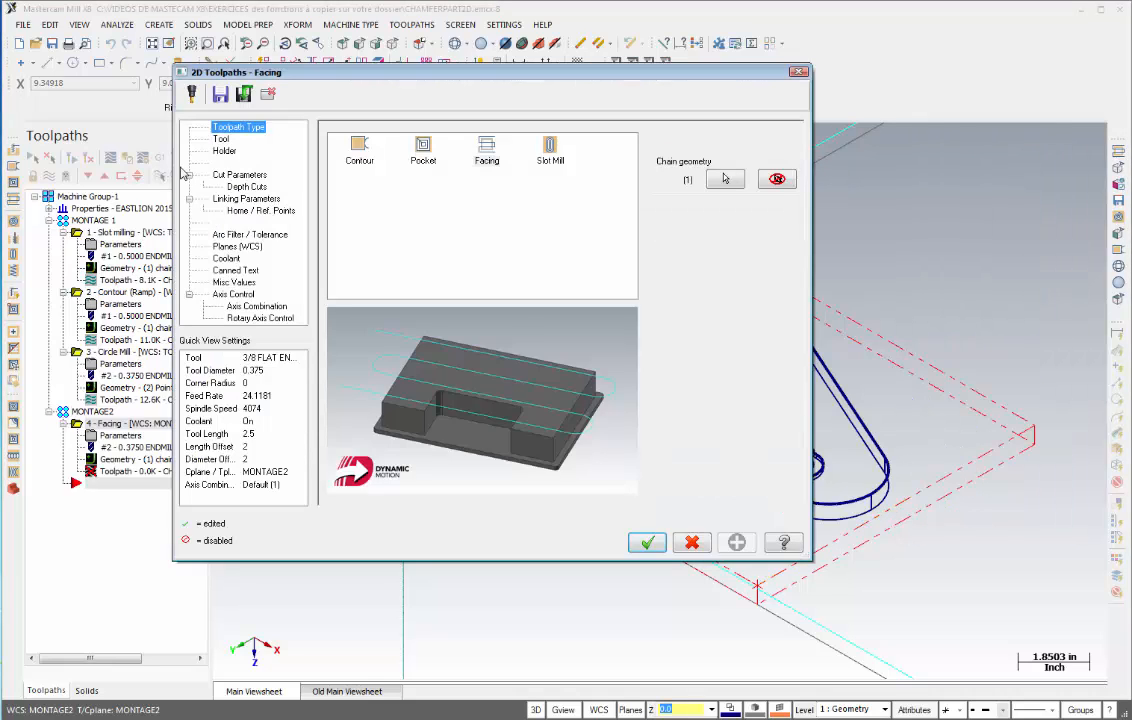
# - Select the 3" FACE MILL from the tool library as the facing tool
pyautogui.click(222, 140)
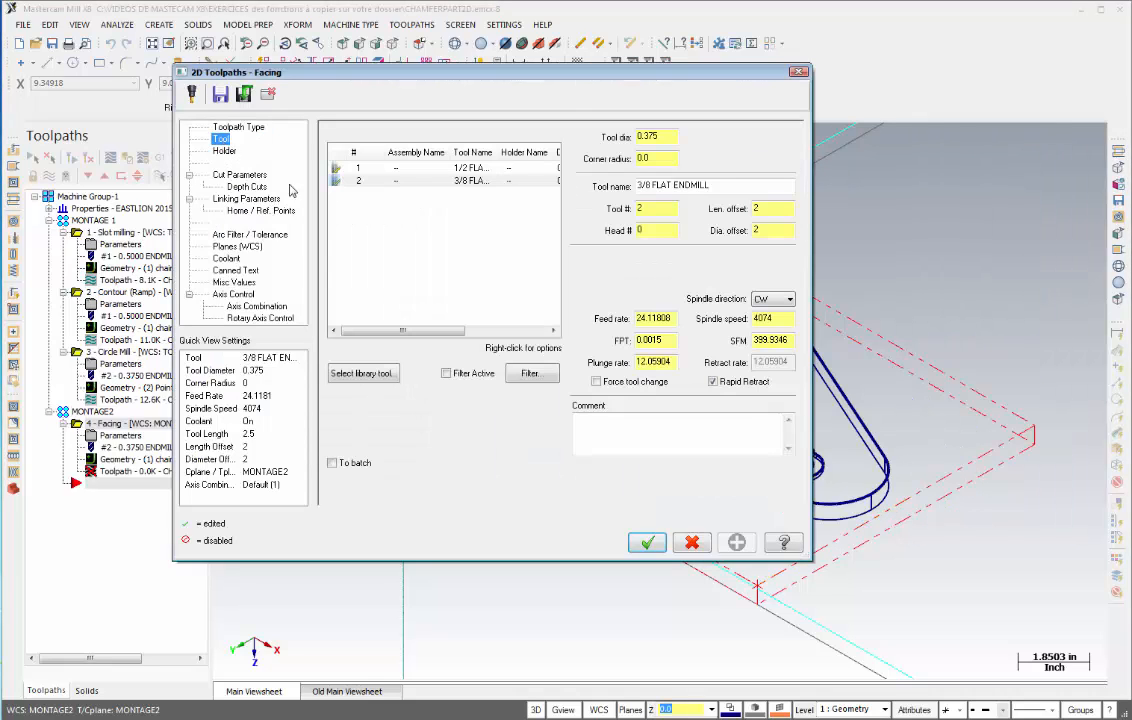
pyautogui.click(363, 373)
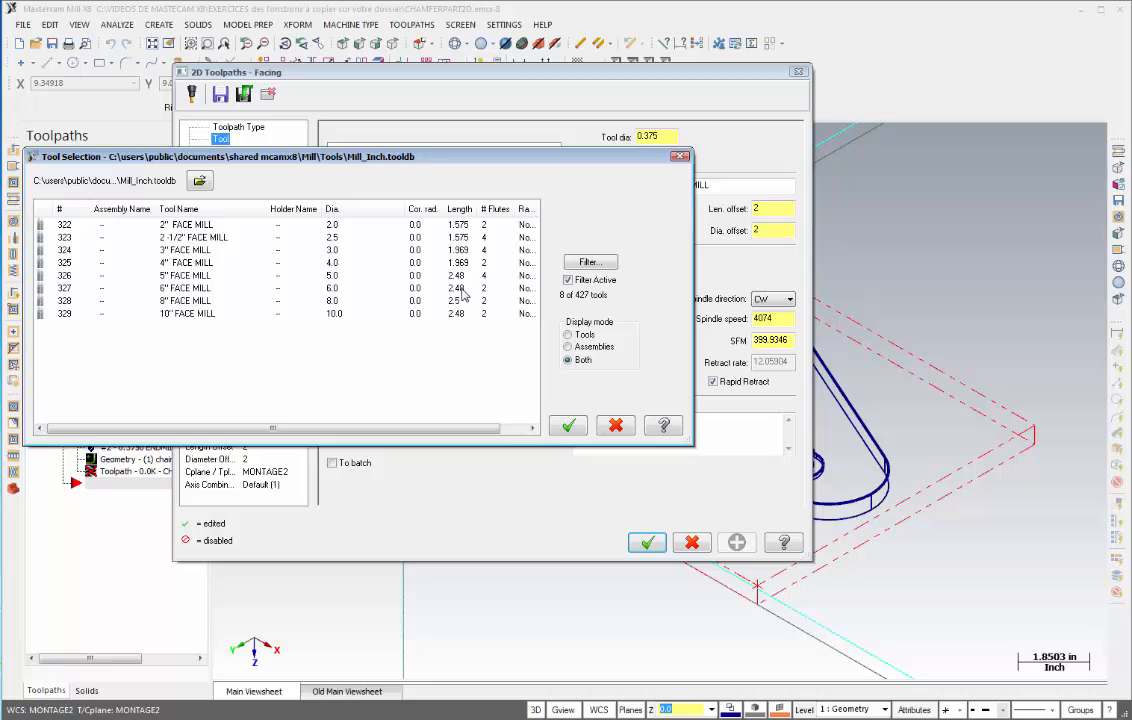
pyautogui.click(174, 251)
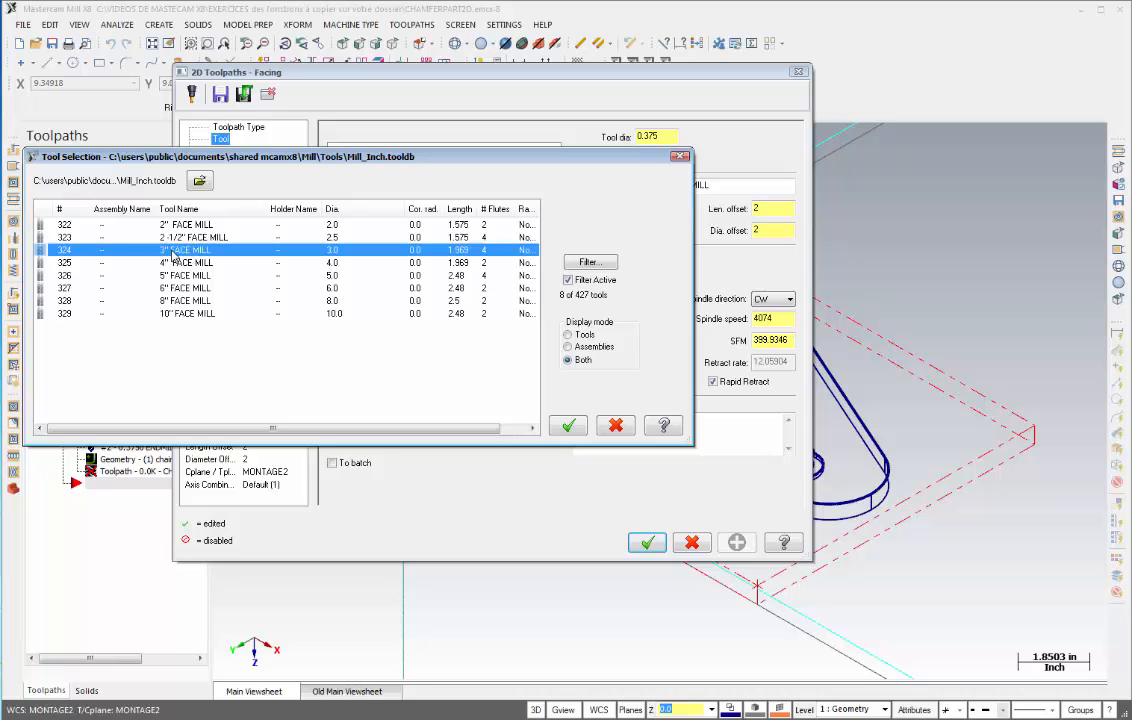
pyautogui.click(568, 425)
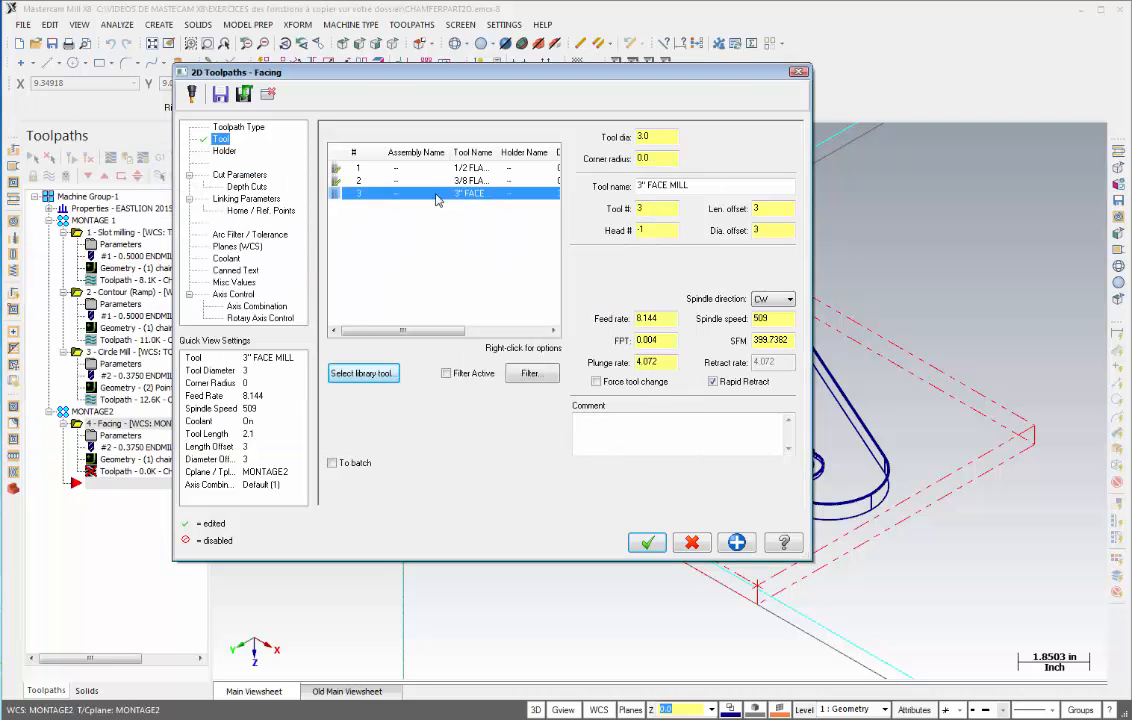
# - Edit the 3" face mill's properties, set its material to Carbide, and finish the tool edit
pyautogui.doubleClick(436, 196)
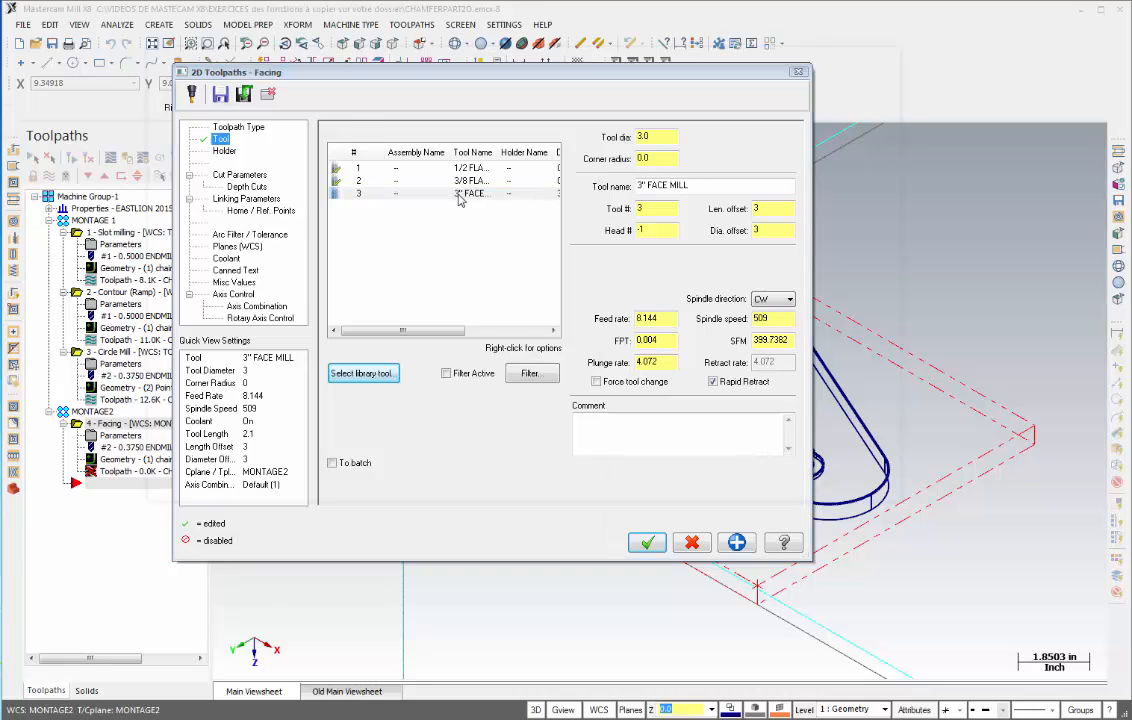
pyautogui.click(210, 118)
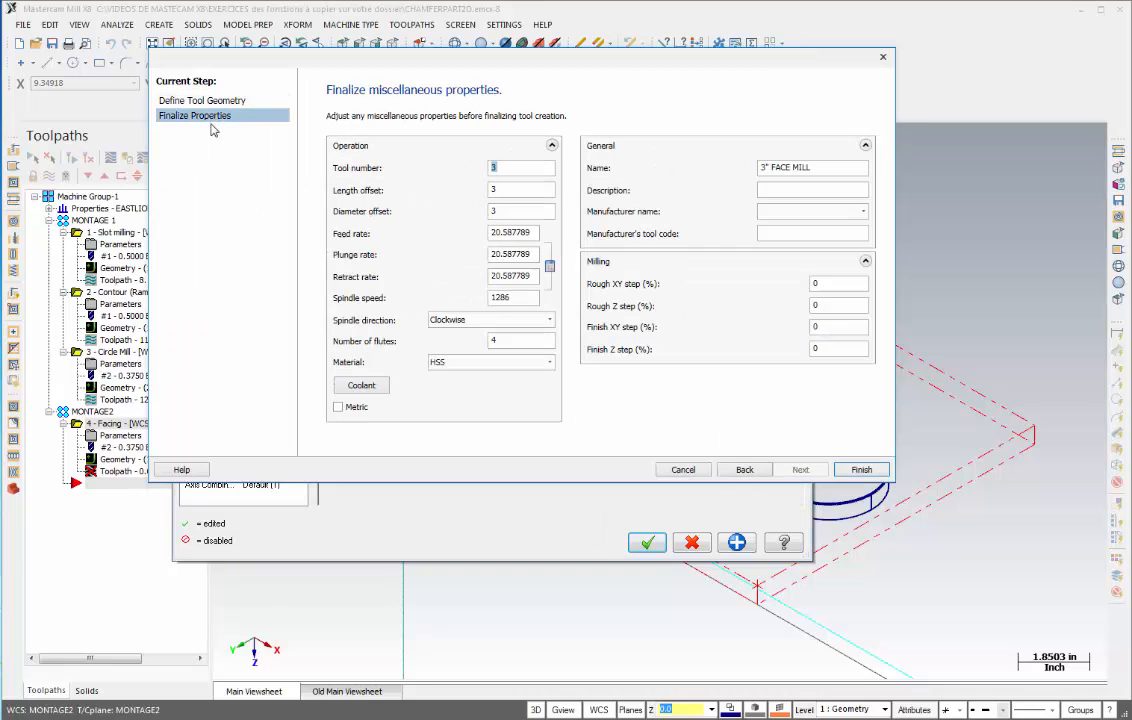
pyautogui.click(548, 364)
pyautogui.click(447, 380)
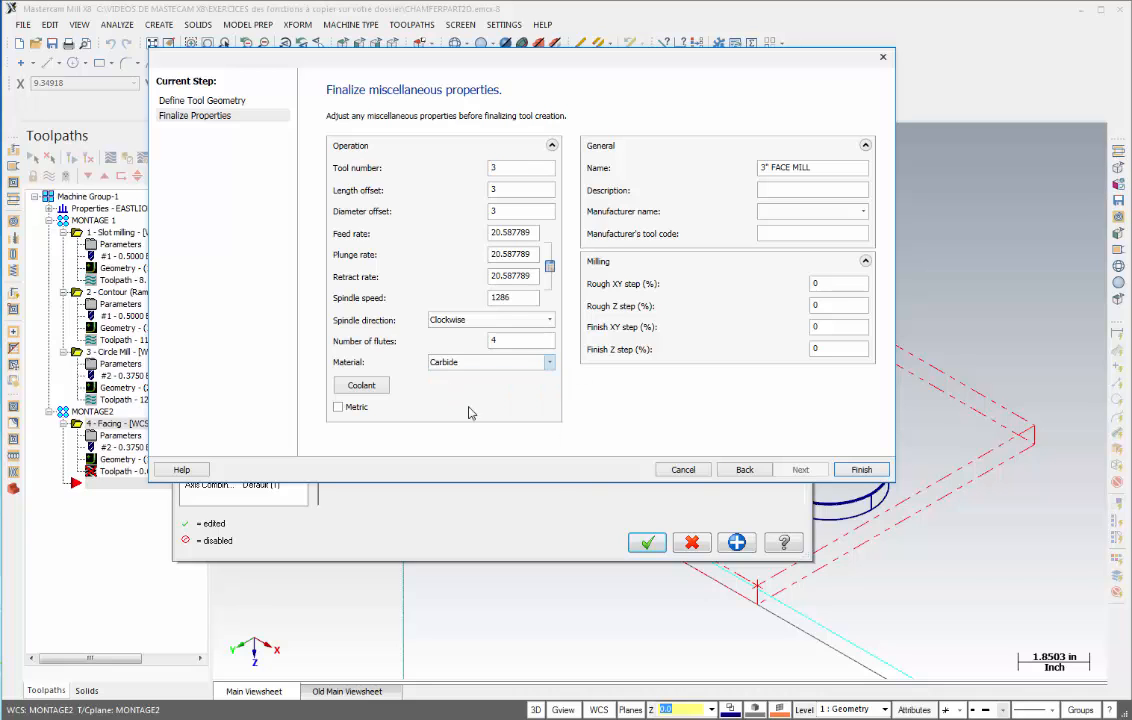
pyautogui.click(860, 469)
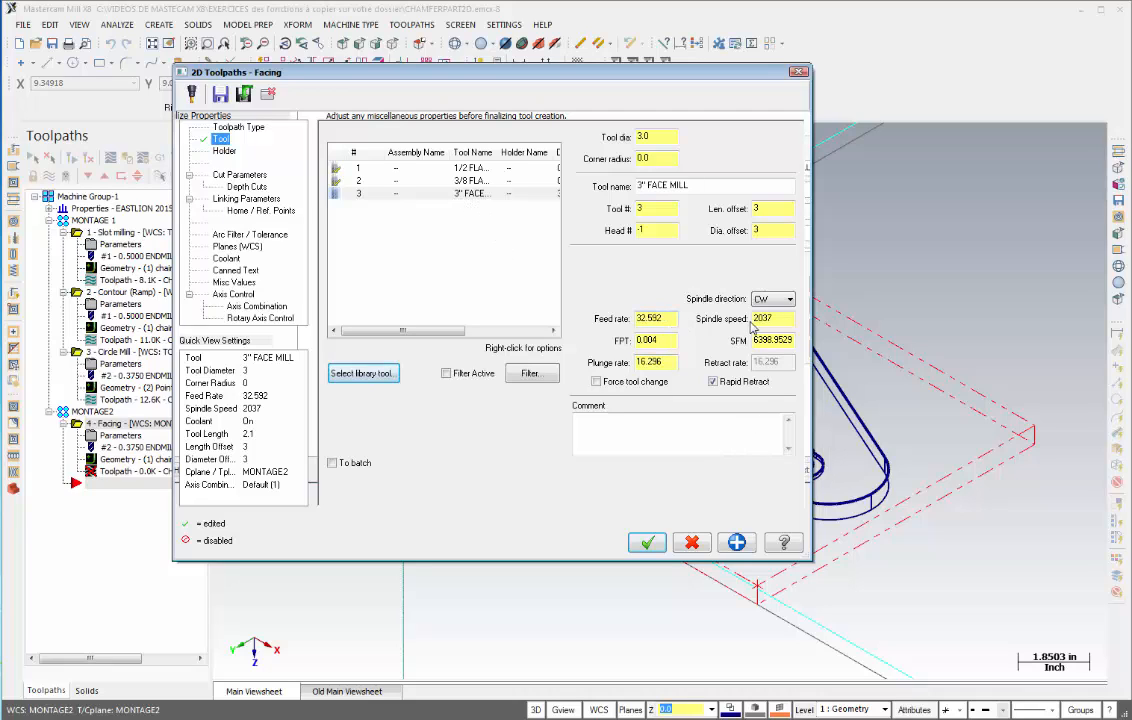
# - In the cut parameters, set the facing style to Zigzag and the across overlap to 0.1
pyautogui.click(236, 175)
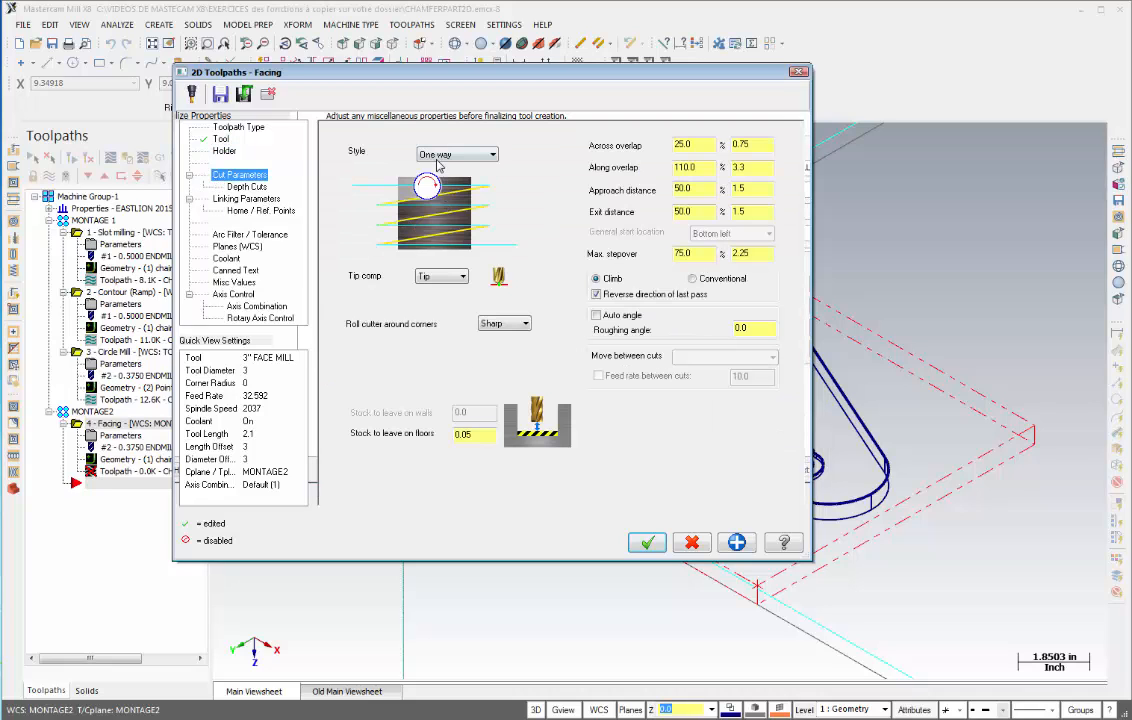
pyautogui.click(490, 156)
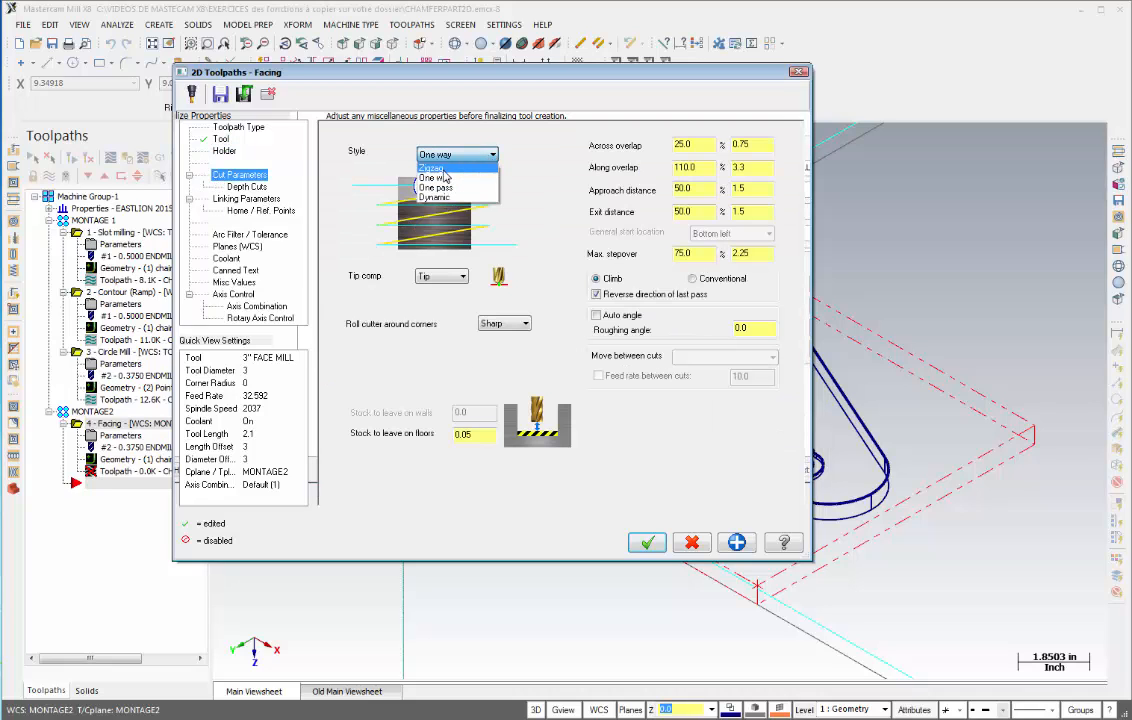
pyautogui.click(438, 167)
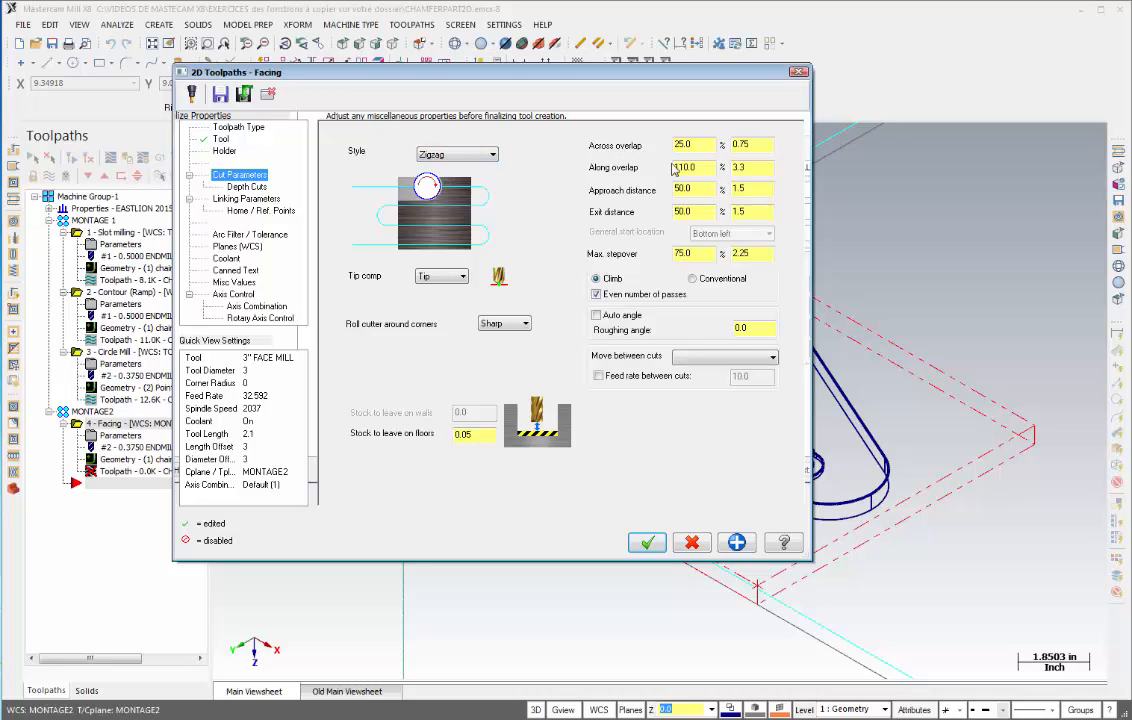
pyautogui.doubleClick(755, 144)
pyautogui.press('BackSpace')
pyautogui.press('BackSpace')
# - Set the move between cuts to High speed loops and turn off depth cuts
pyautogui.click(774, 359)
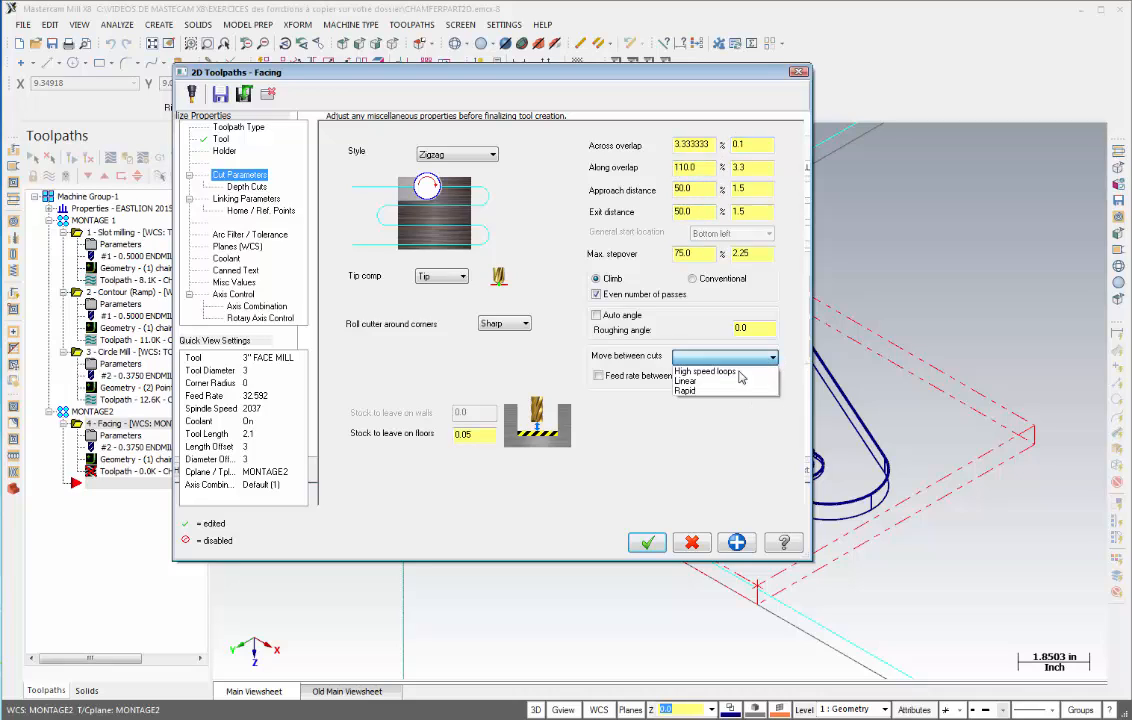
pyautogui.click(702, 372)
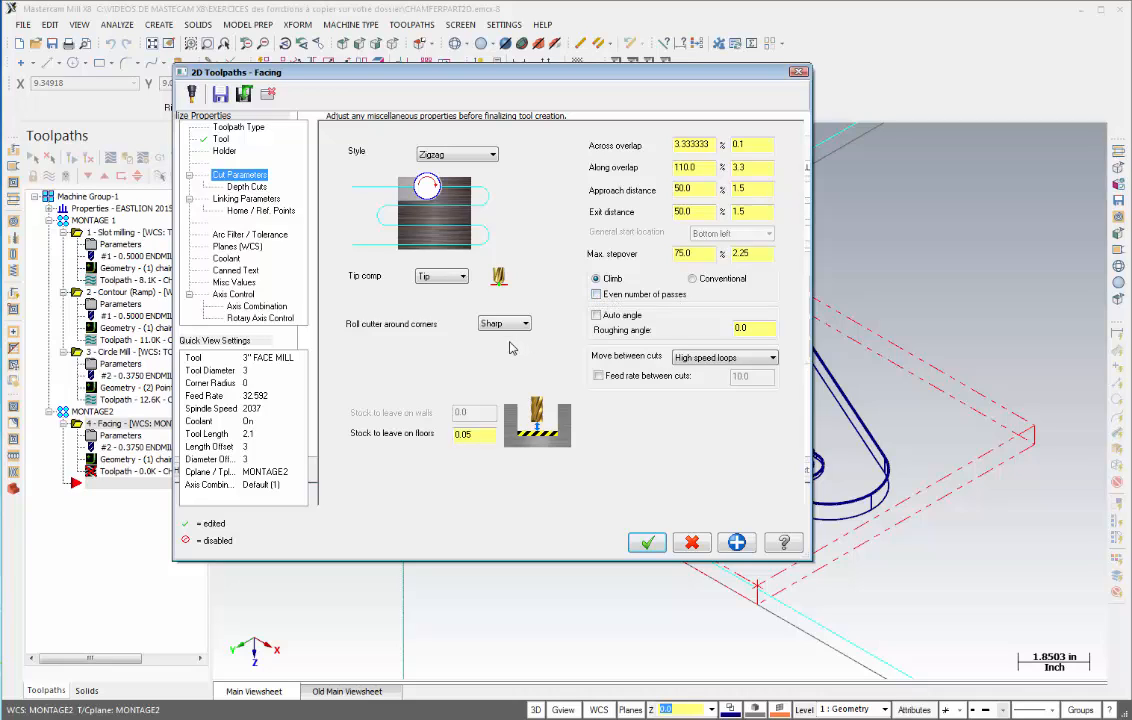
pyautogui.click(446, 436)
pyautogui.click(238, 187)
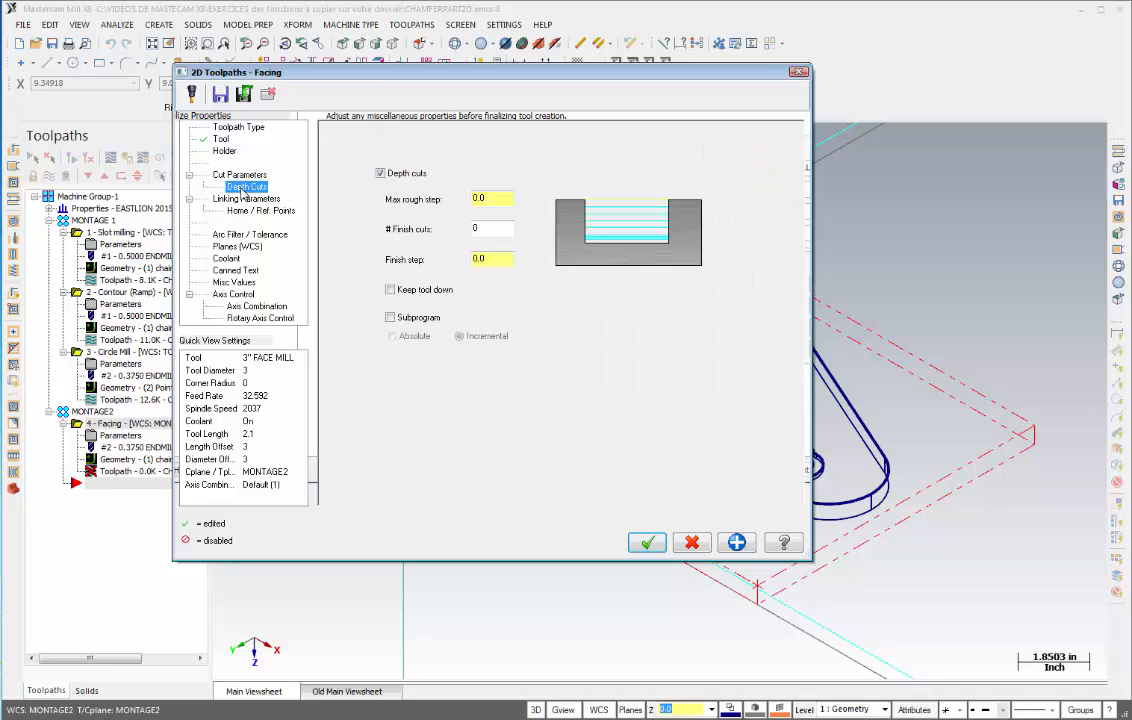
pyautogui.click(381, 174)
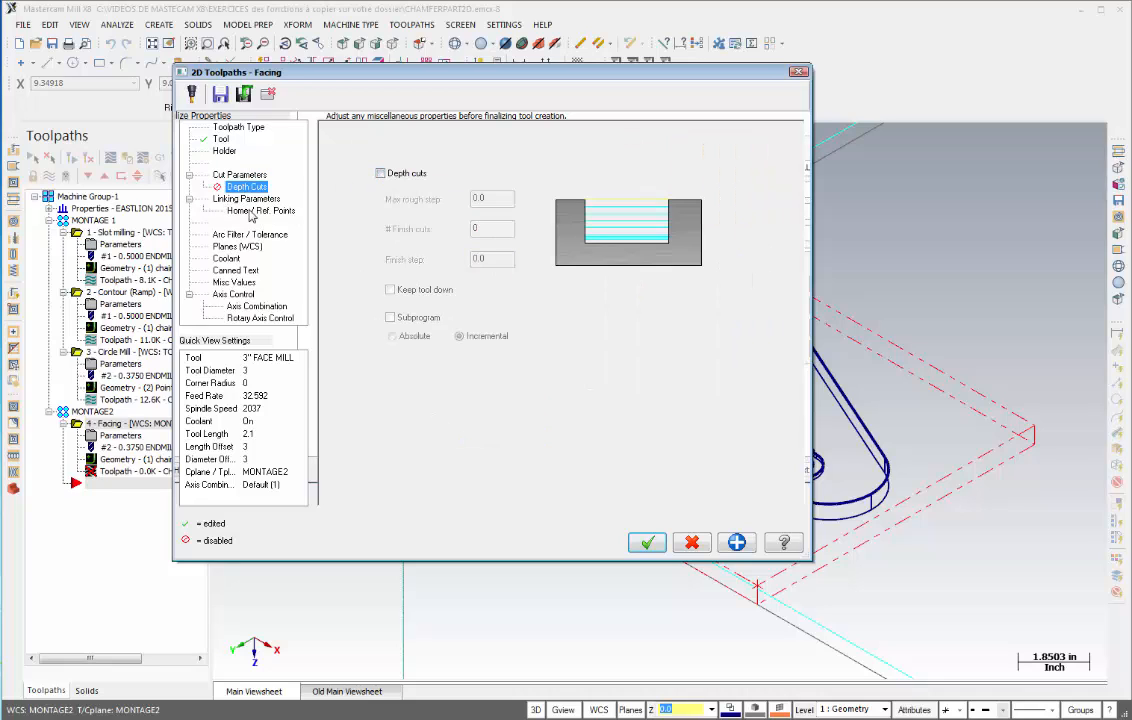
# - In the linking parameters, use clearance only at start and end of operation and set the depth to 0
pyautogui.click(230, 200)
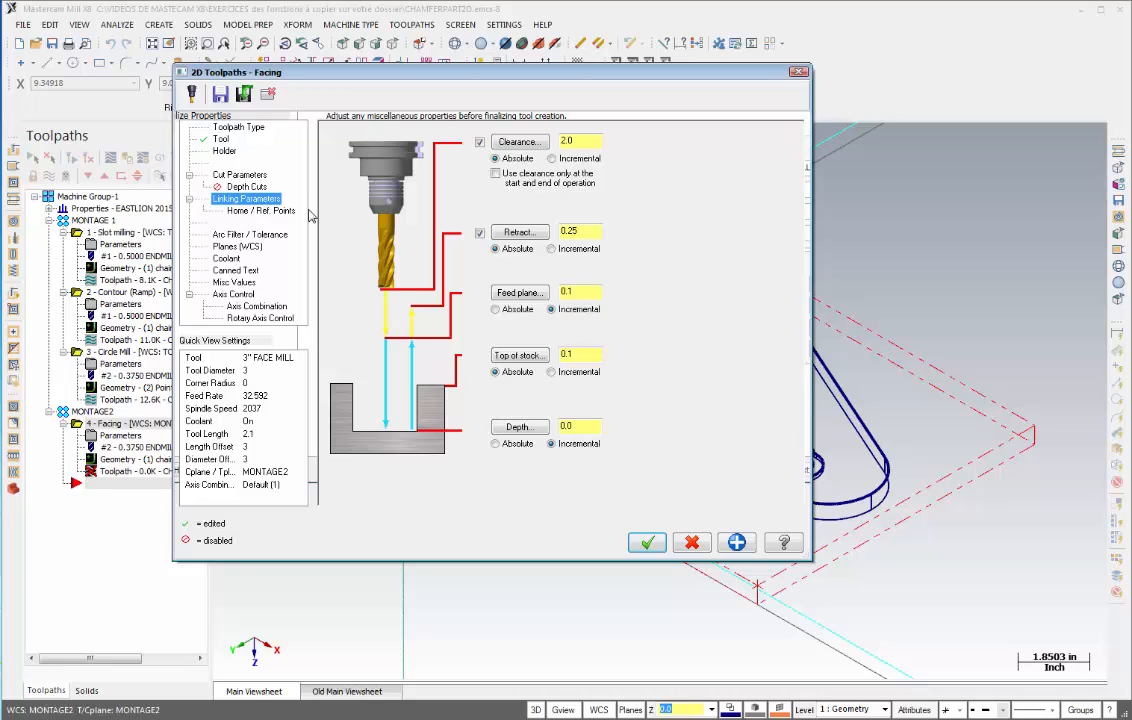
pyautogui.click(495, 174)
pyautogui.click(516, 433)
pyautogui.moveTo(580, 430); pyautogui.dragTo(541, 428)
pyautogui.write('0')
# - Turn flood coolant on and accept the facing toolpath parameters
pyautogui.click(229, 260)
pyautogui.click(598, 213)
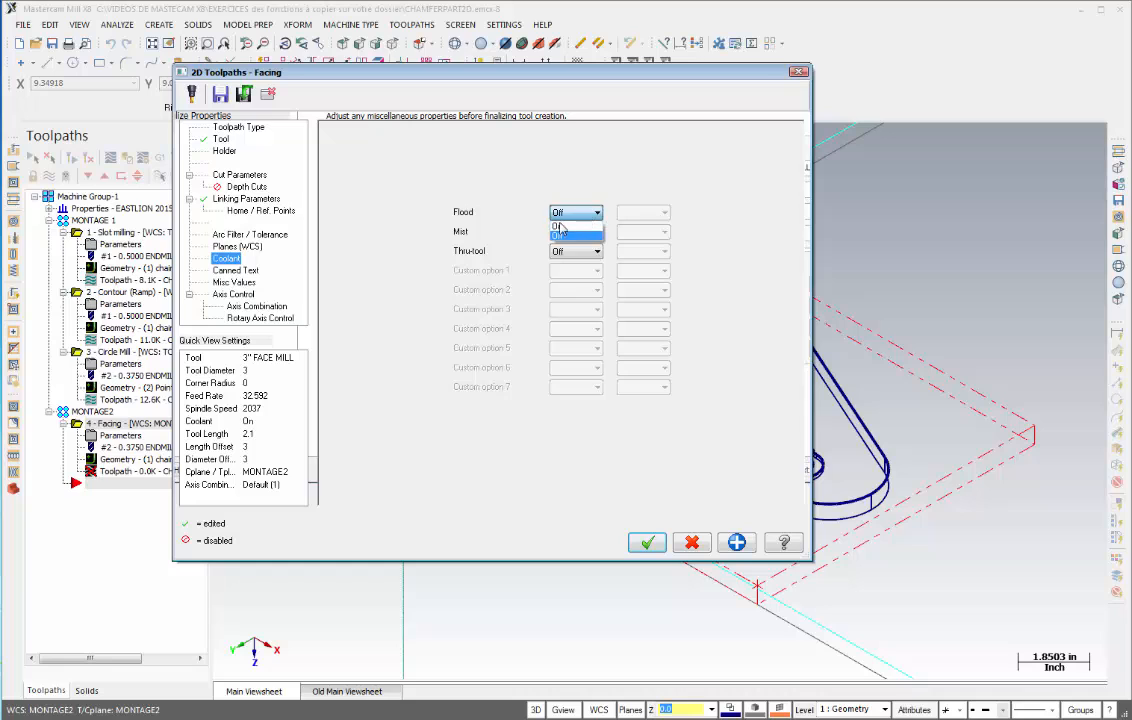
pyautogui.click(575, 232)
pyautogui.click(647, 543)
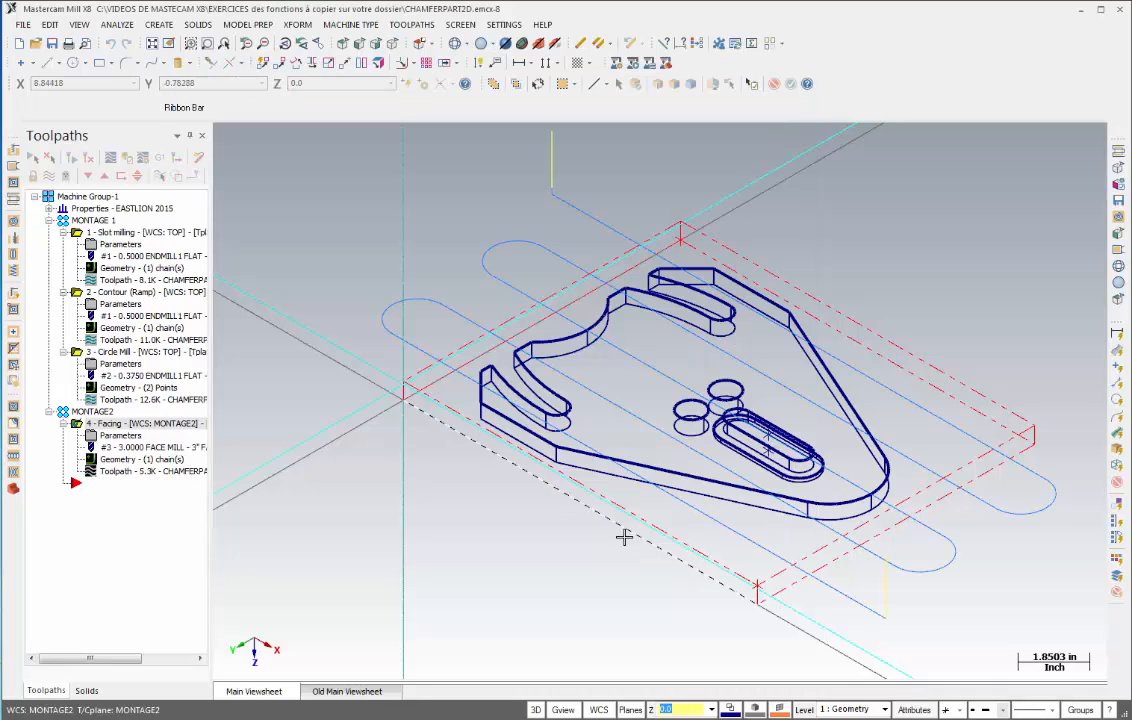
# - Backplot the new facing toolpath in the MONTAGE2 group
pyautogui.click(124, 473)
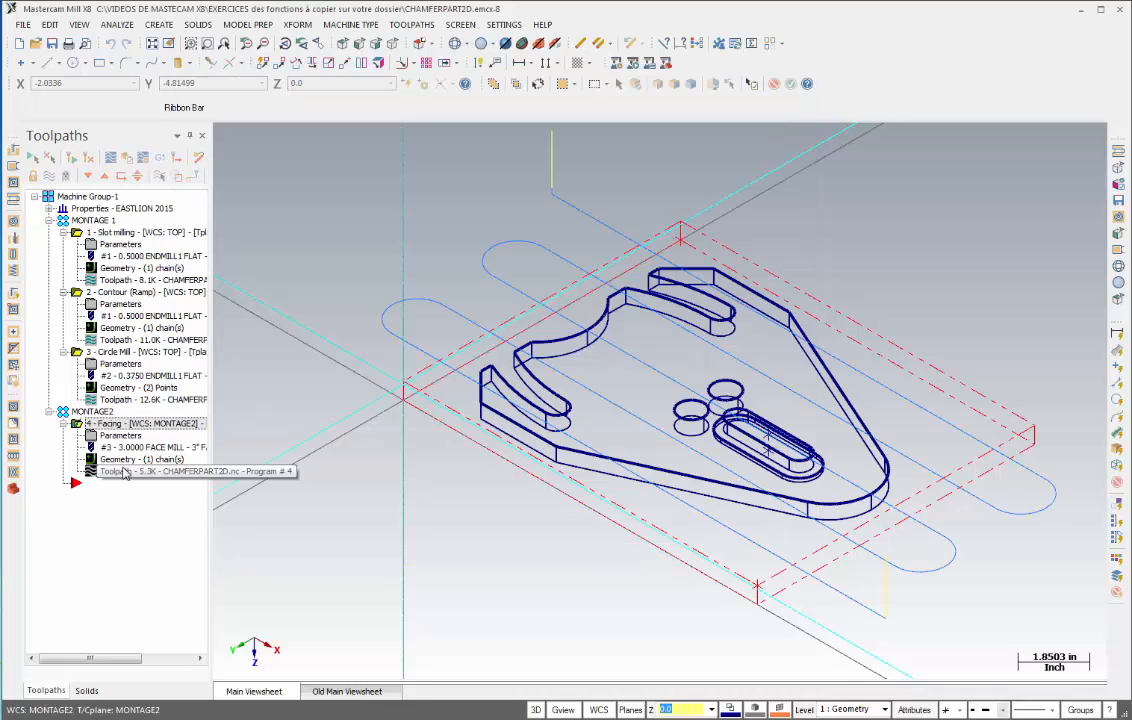
pyautogui.click(124, 473)
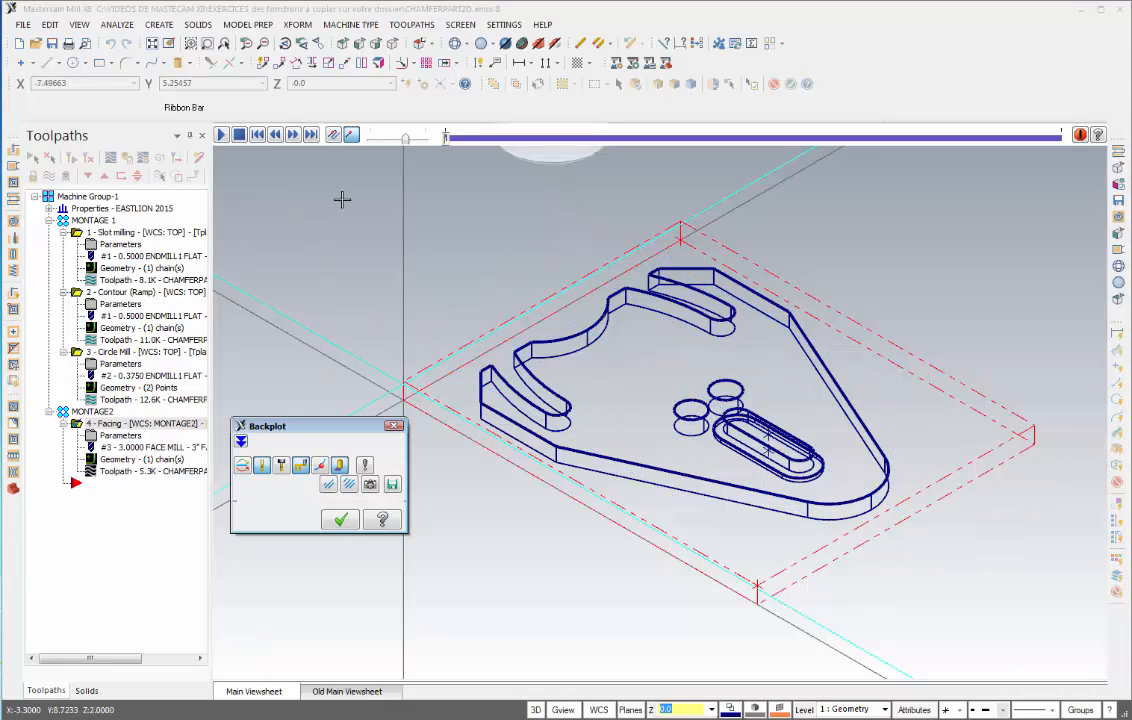
pyautogui.click(221, 135)
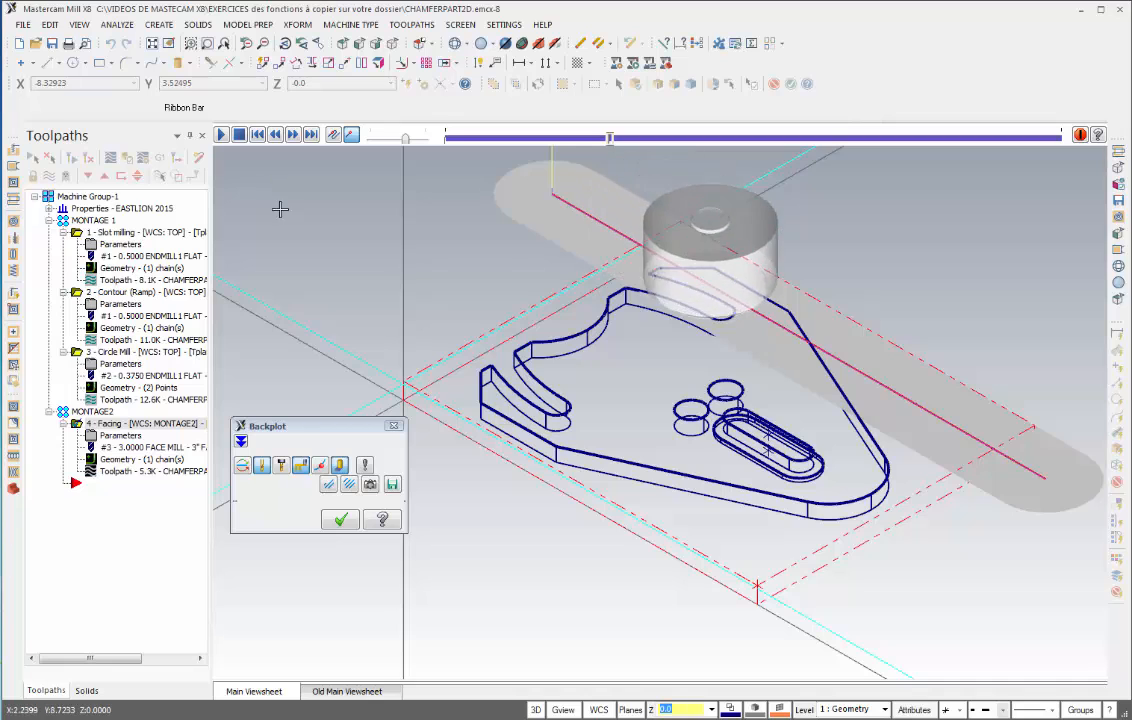
# - Exit the backplot and verify all toolpaths in the simulator, playing through each operation to the end
pyautogui.hotkey('alt', '1')
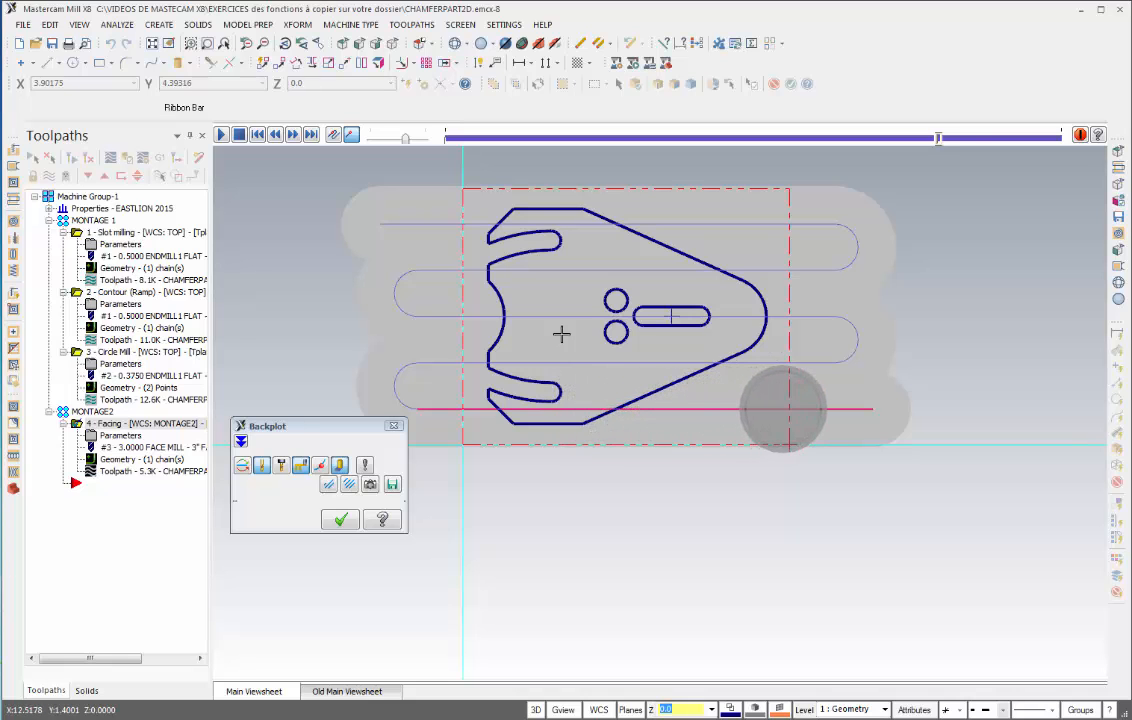
pyautogui.press('Escape')
pyautogui.click(392, 43)
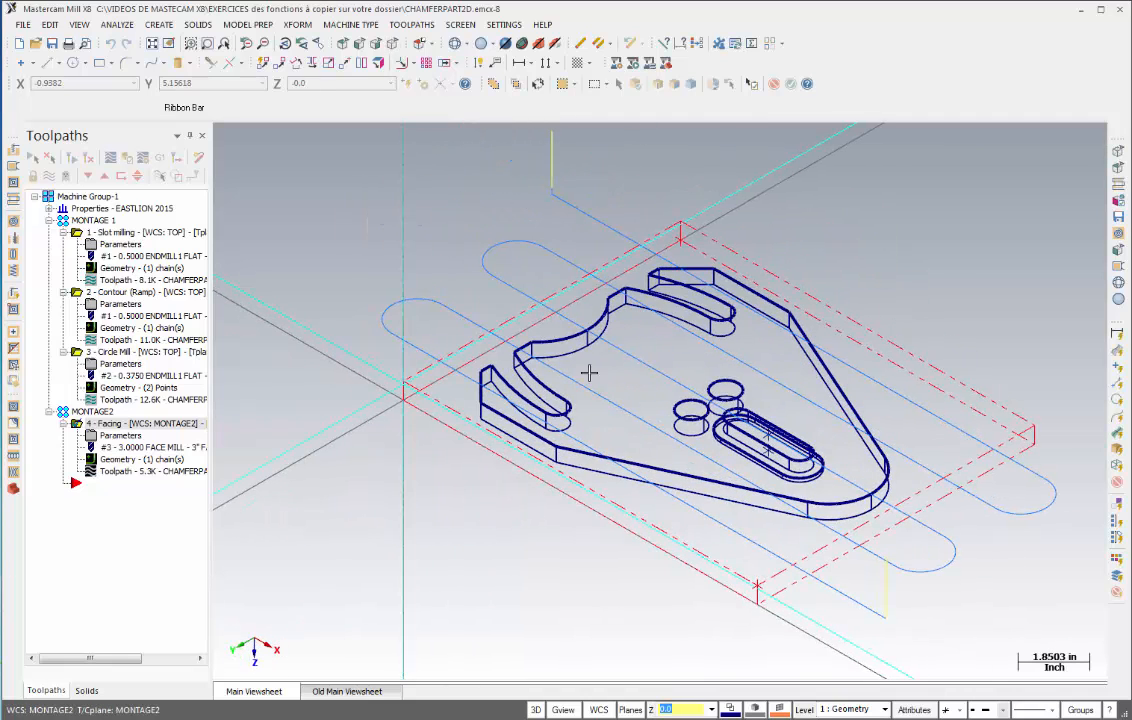
pyautogui.scroll(-3, 620, 400)
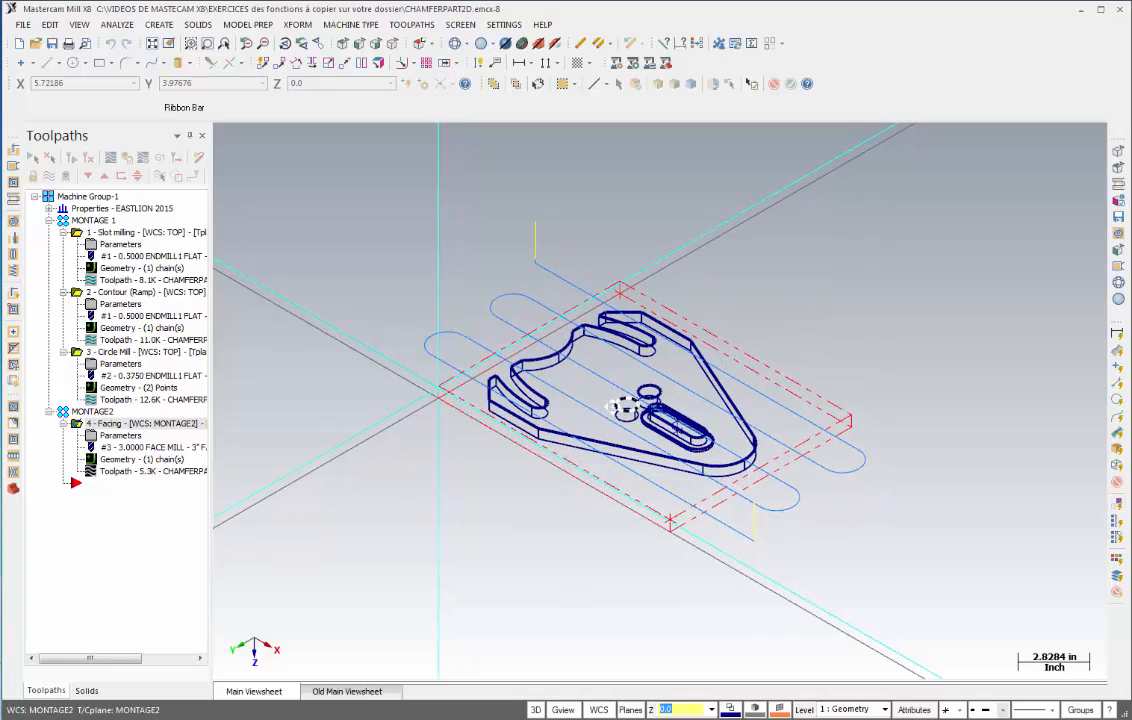
pyautogui.scroll(1, 620, 405)
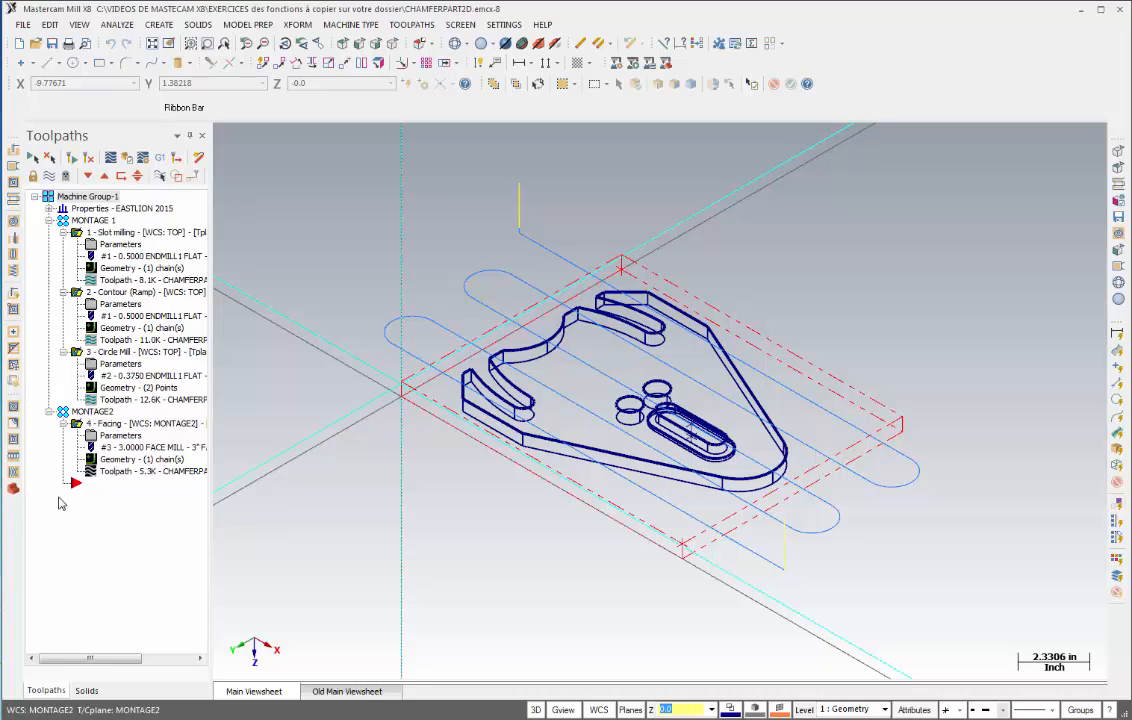
pyautogui.click(128, 161)
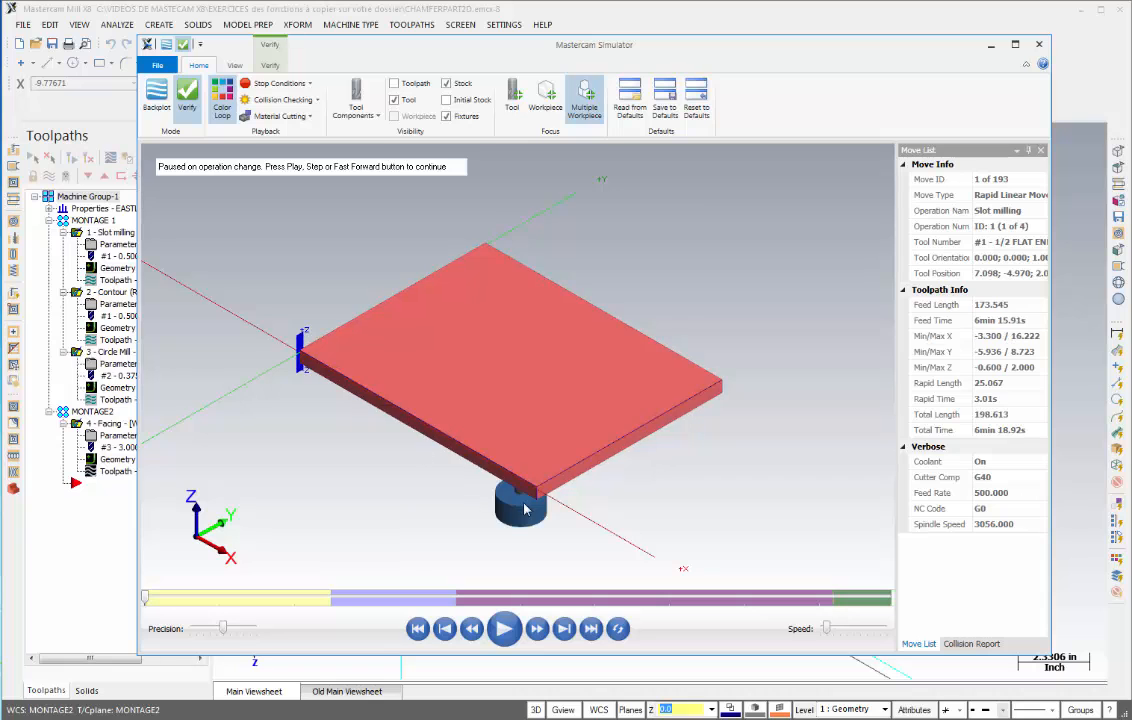
pyautogui.scroll(-4, 524, 505)
pyautogui.moveTo(504, 470); pyautogui.dragTo(503, 421, button='middle')
pyautogui.scroll(6, 501, 460)
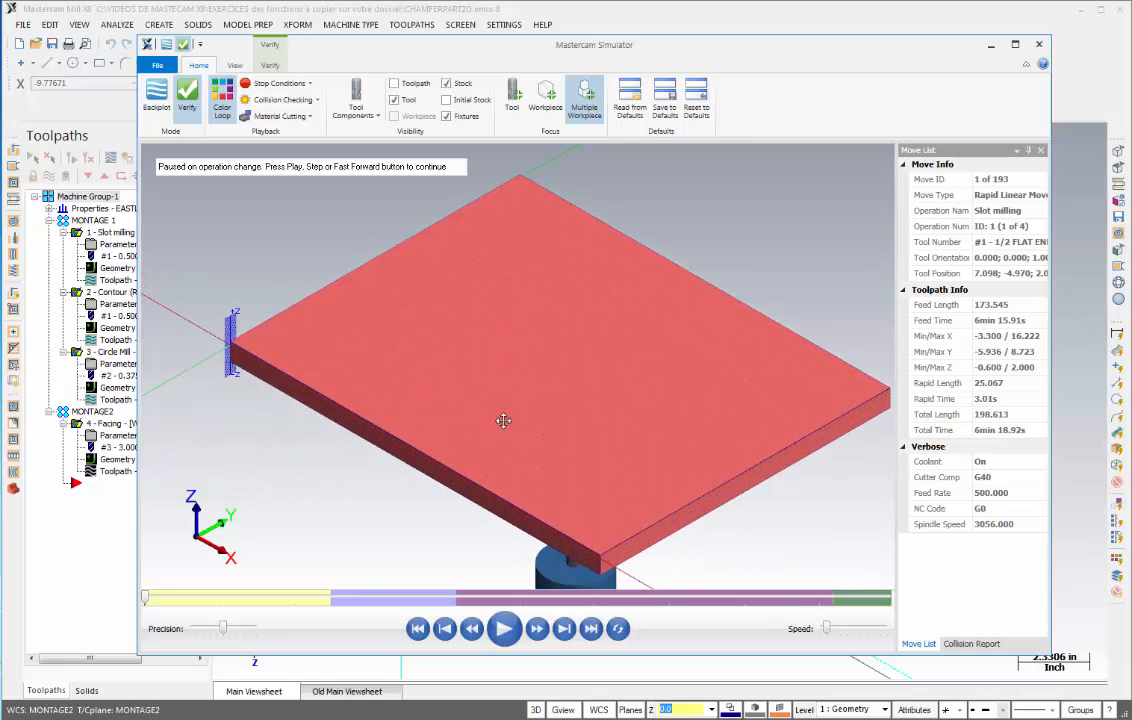
pyautogui.scroll(-3, 503, 421)
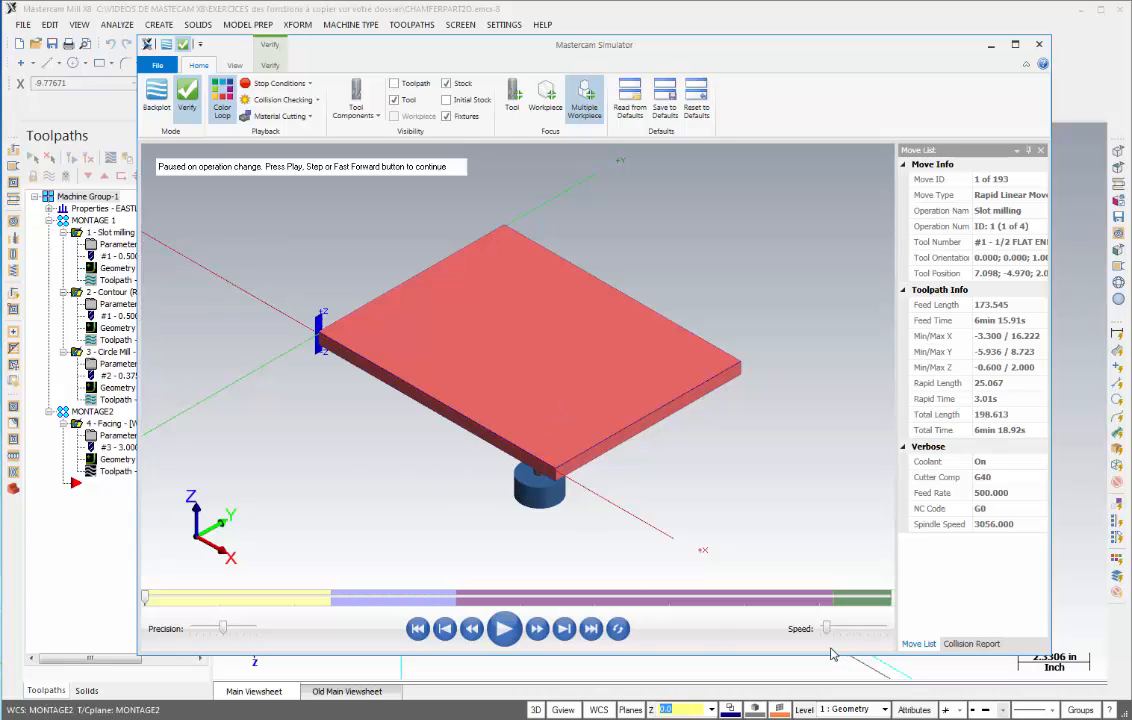
pyautogui.moveTo(826, 630); pyautogui.dragTo(838, 632)
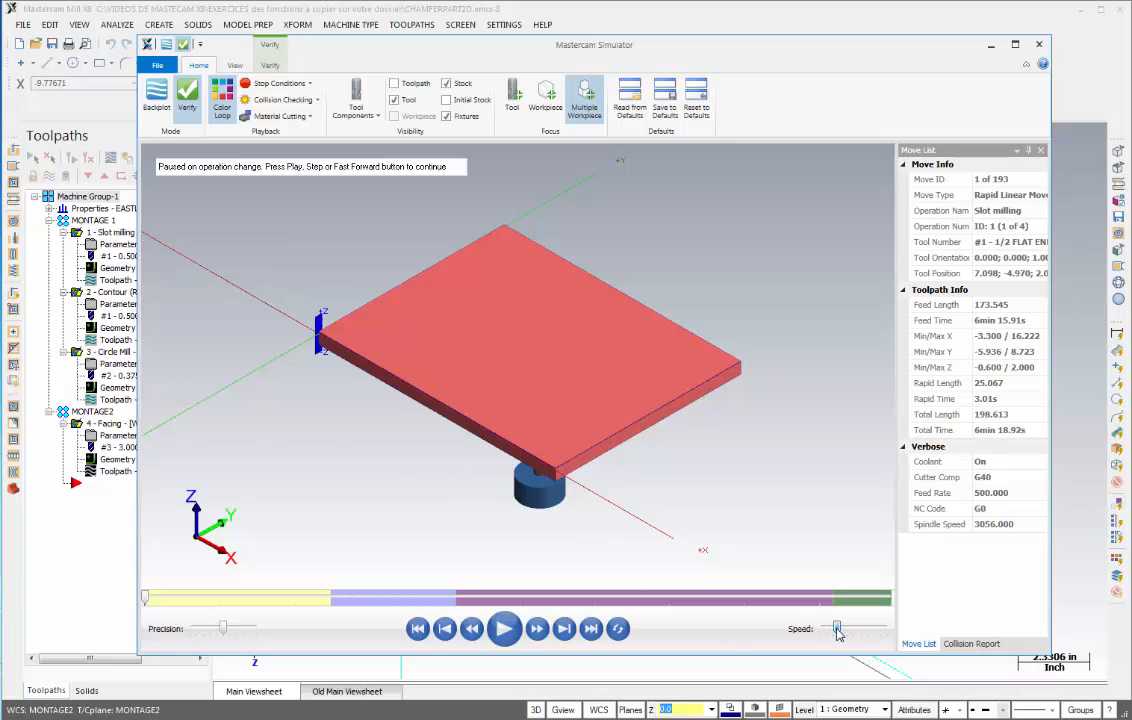
pyautogui.click(504, 629)
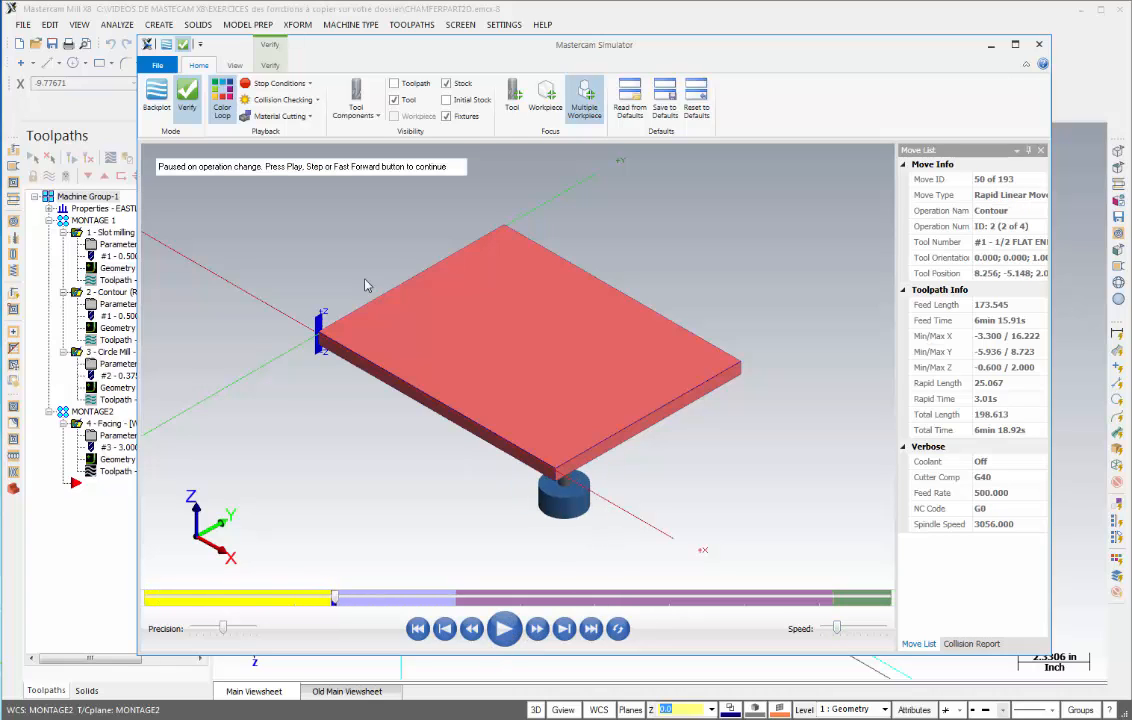
pyautogui.click(504, 629)
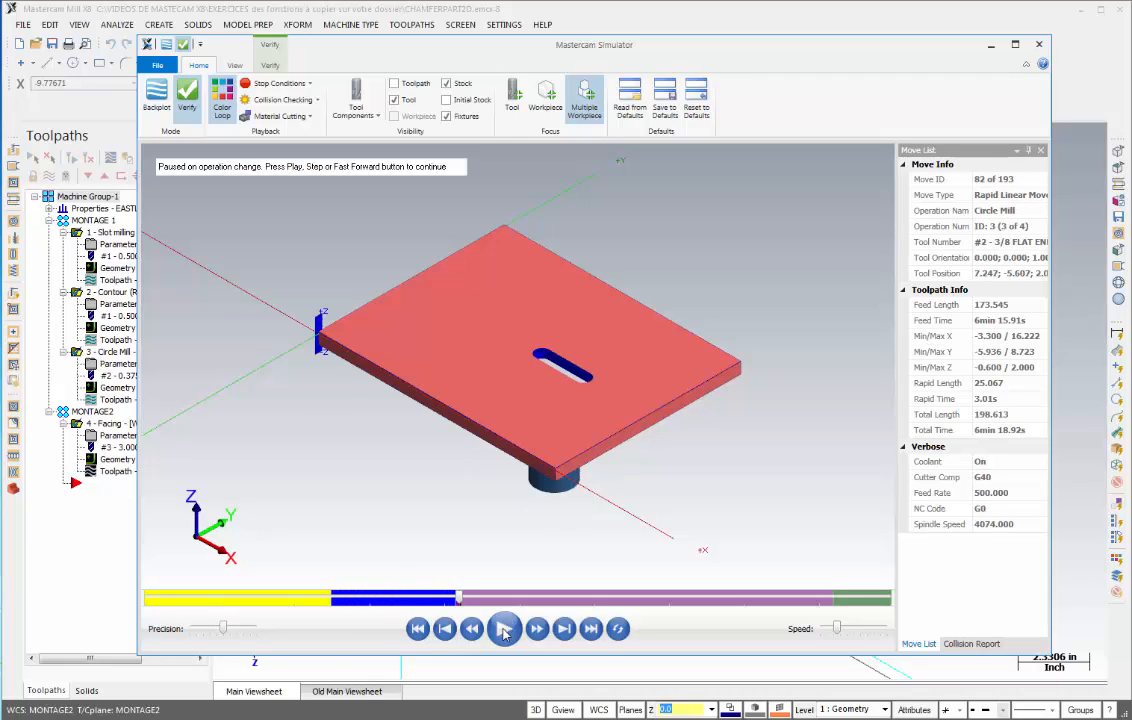
pyautogui.click(504, 629)
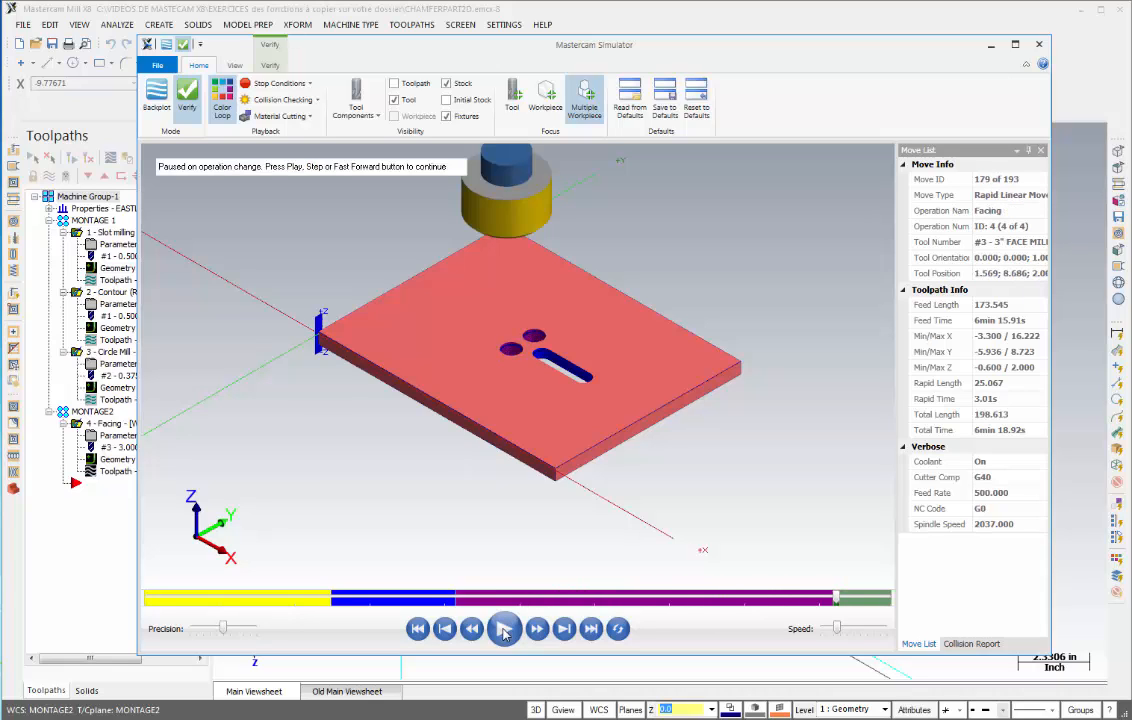
pyautogui.click(504, 629)
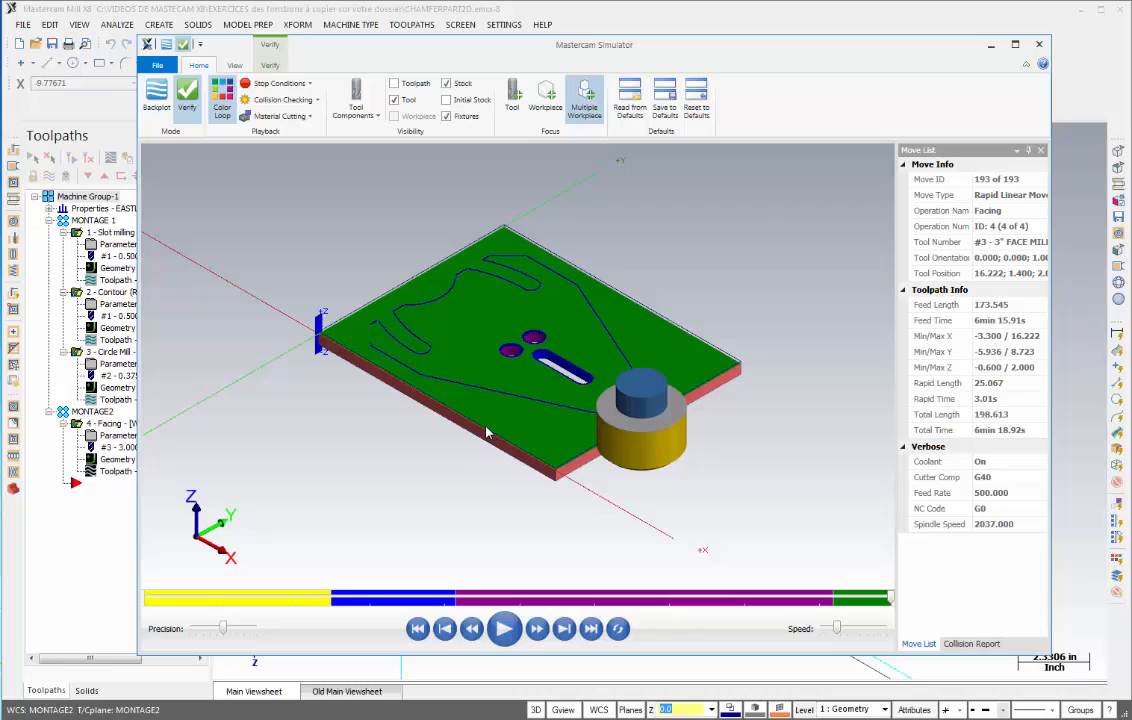
pyautogui.click(1039, 44)
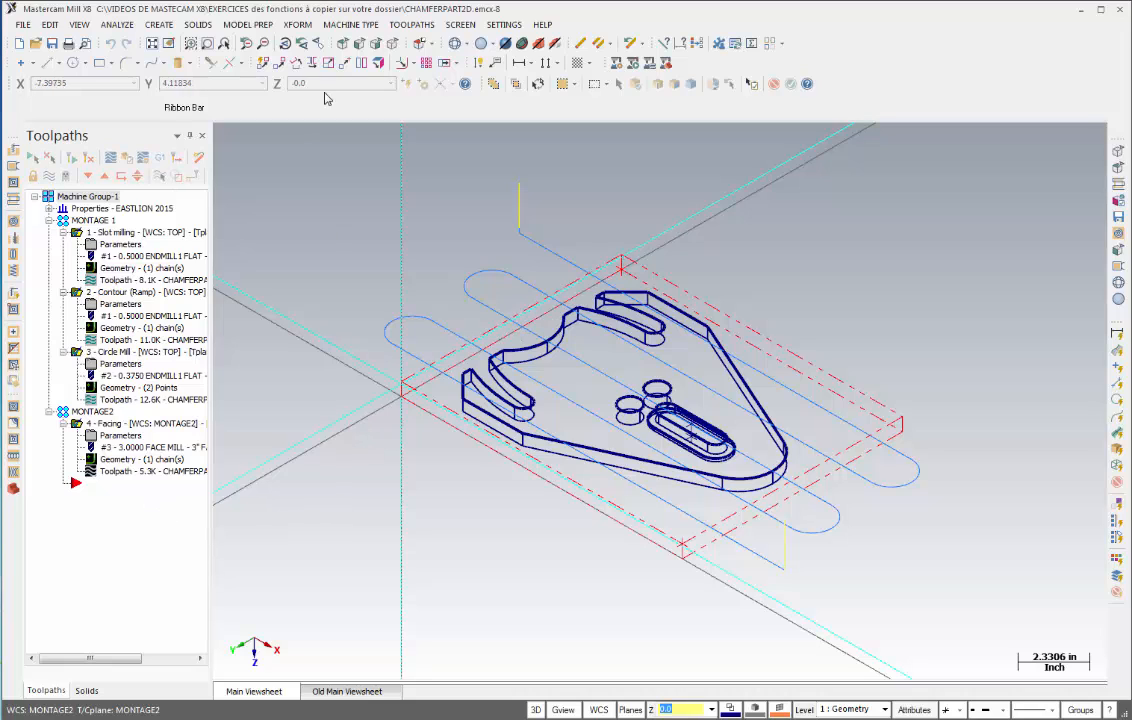
# - Start a Contour toolpath in MONTAGE2 and chain the part's outer profile
pyautogui.click(412, 24)
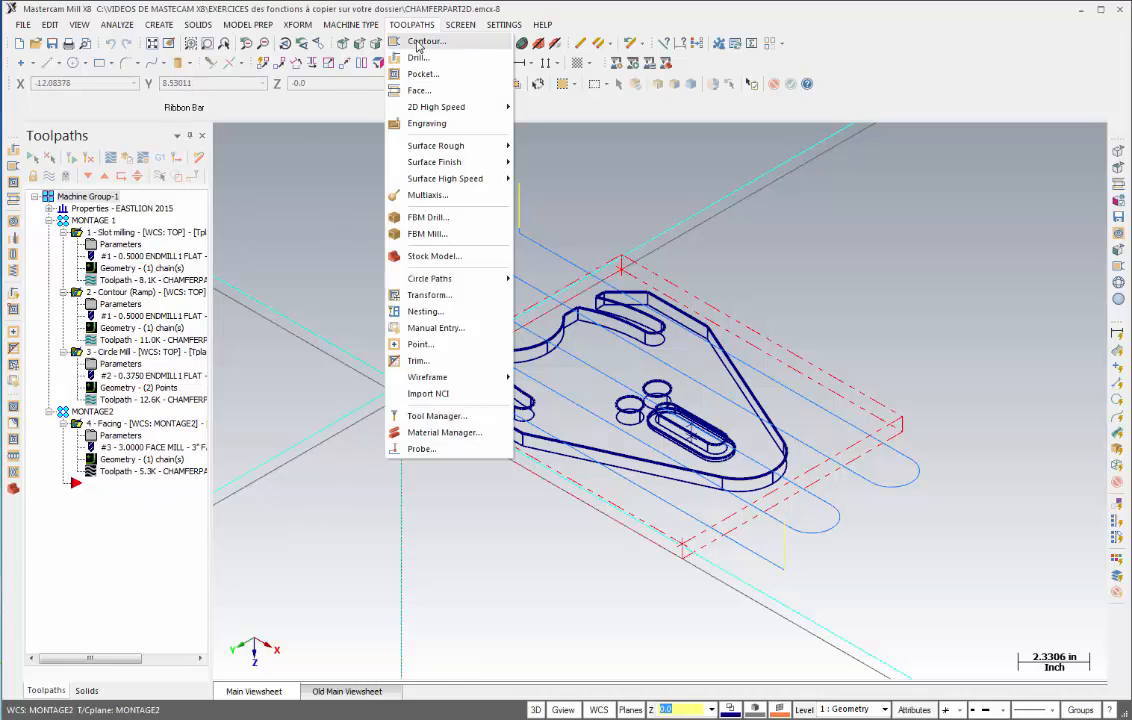
pyautogui.click(420, 42)
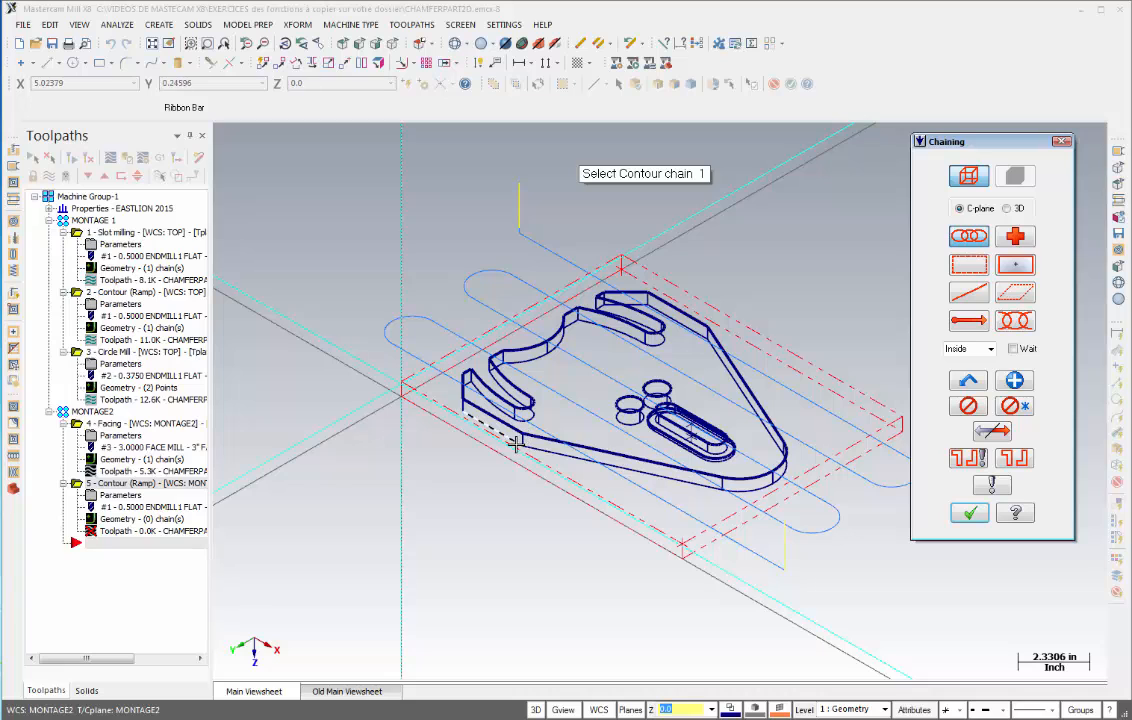
pyautogui.scroll(2, 514, 440)
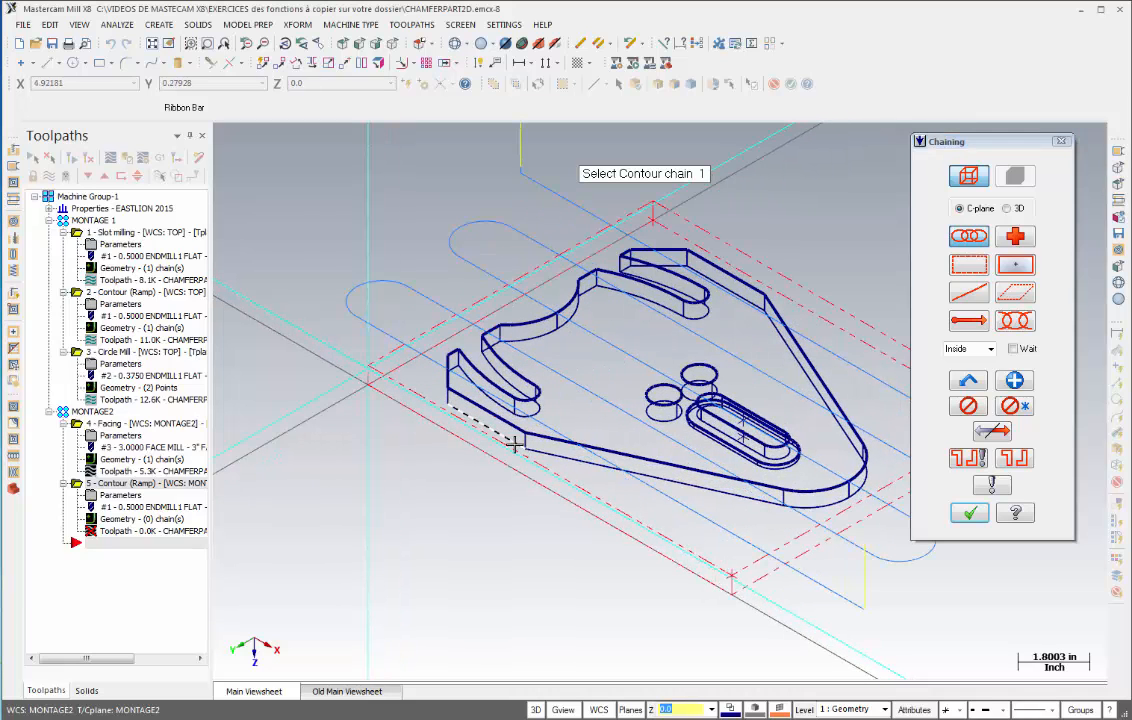
pyautogui.click(514, 440)
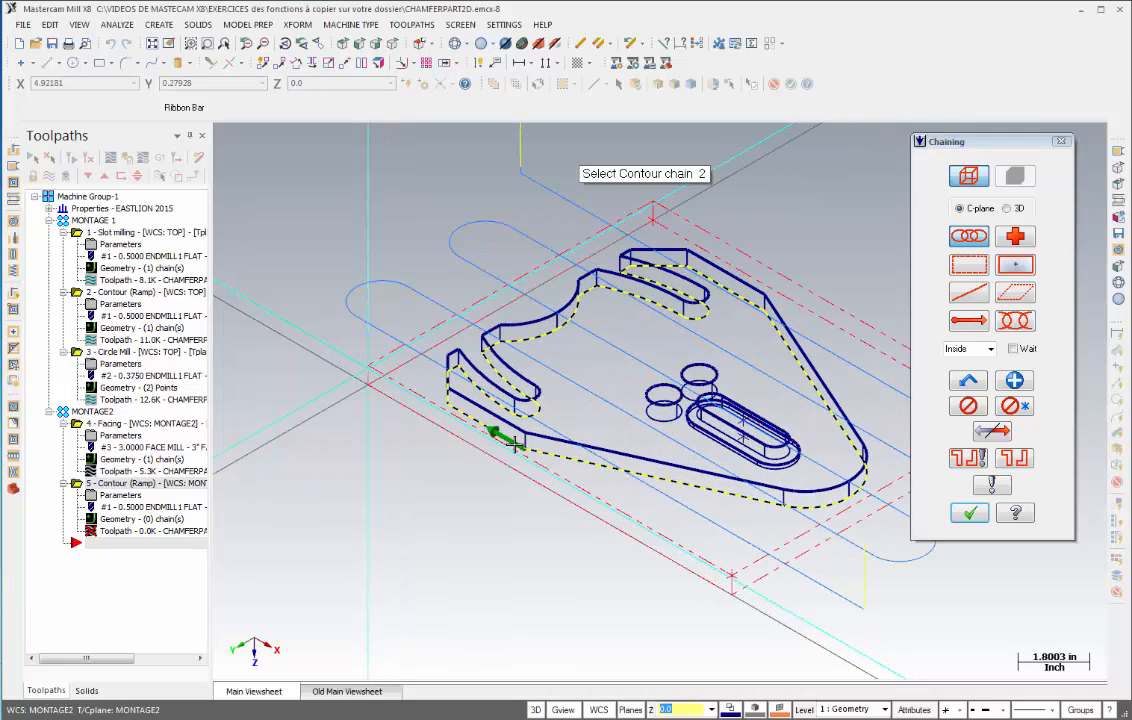
pyautogui.click(970, 514)
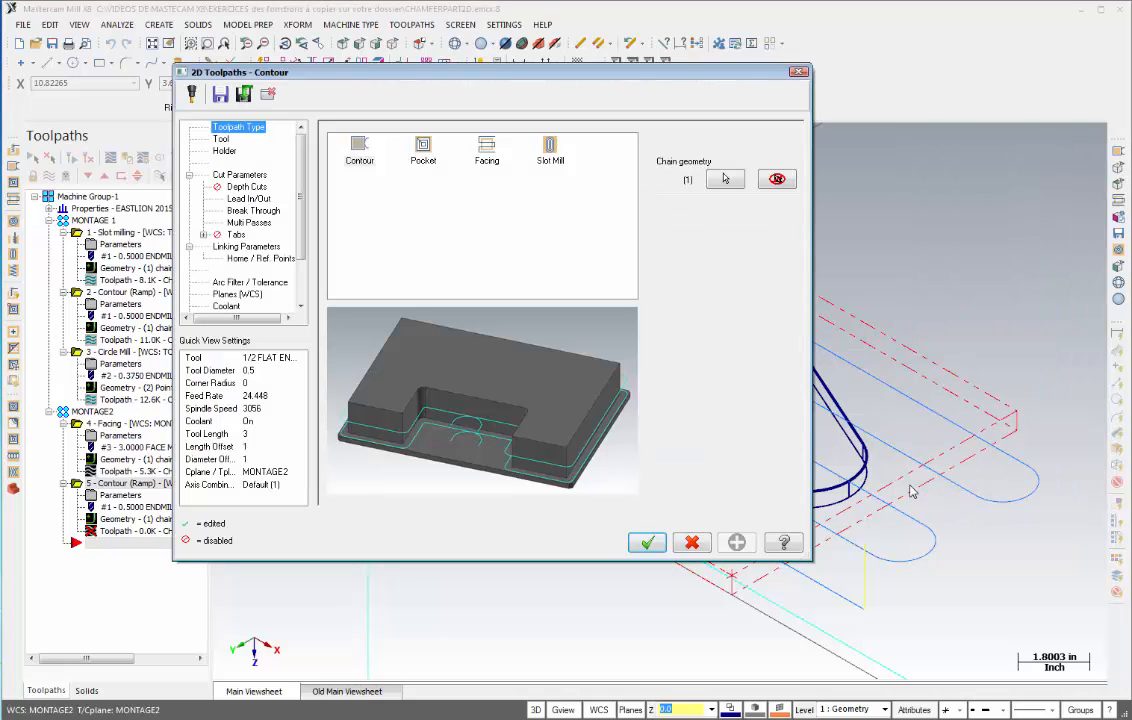
# - Pick the 1 INCH FLAT ENDMILL from the tool library for the contour
pyautogui.click(221, 140)
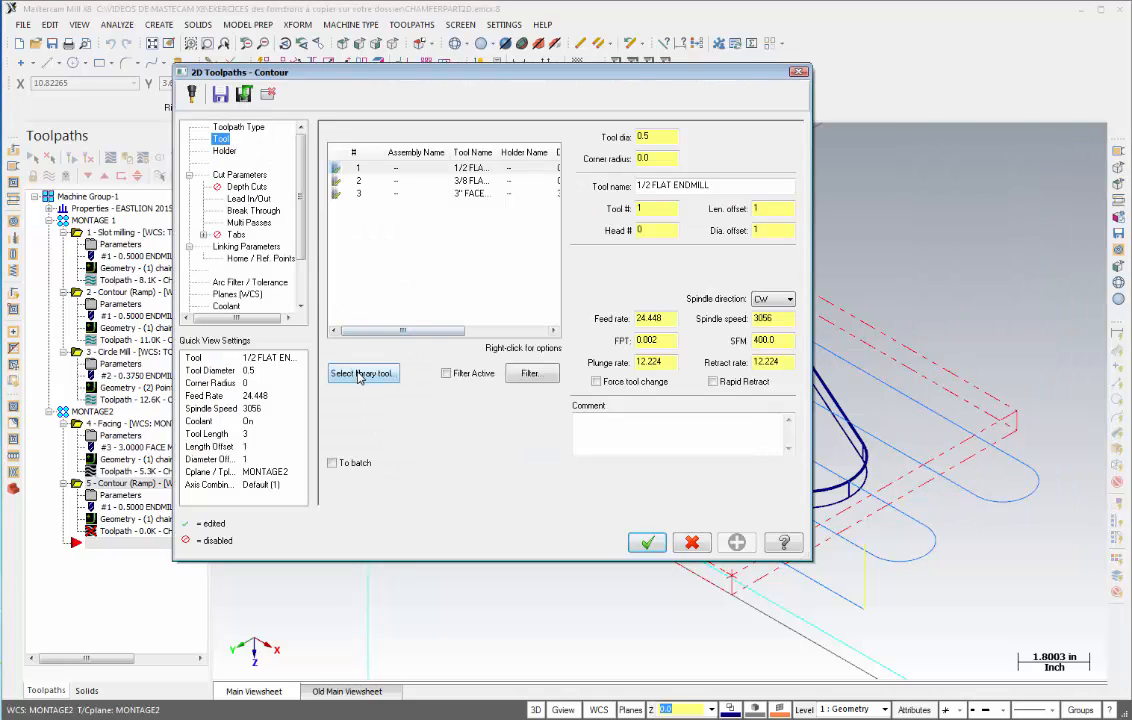
pyautogui.click(320, 331)
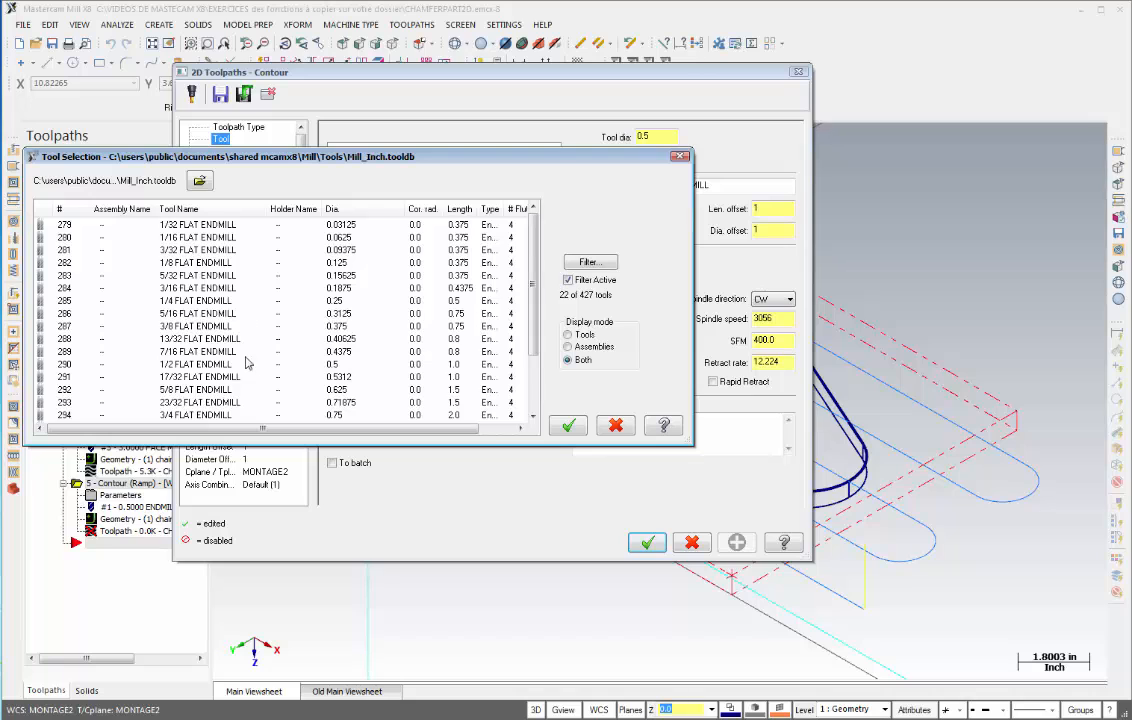
pyautogui.scroll(-1, 532, 338)
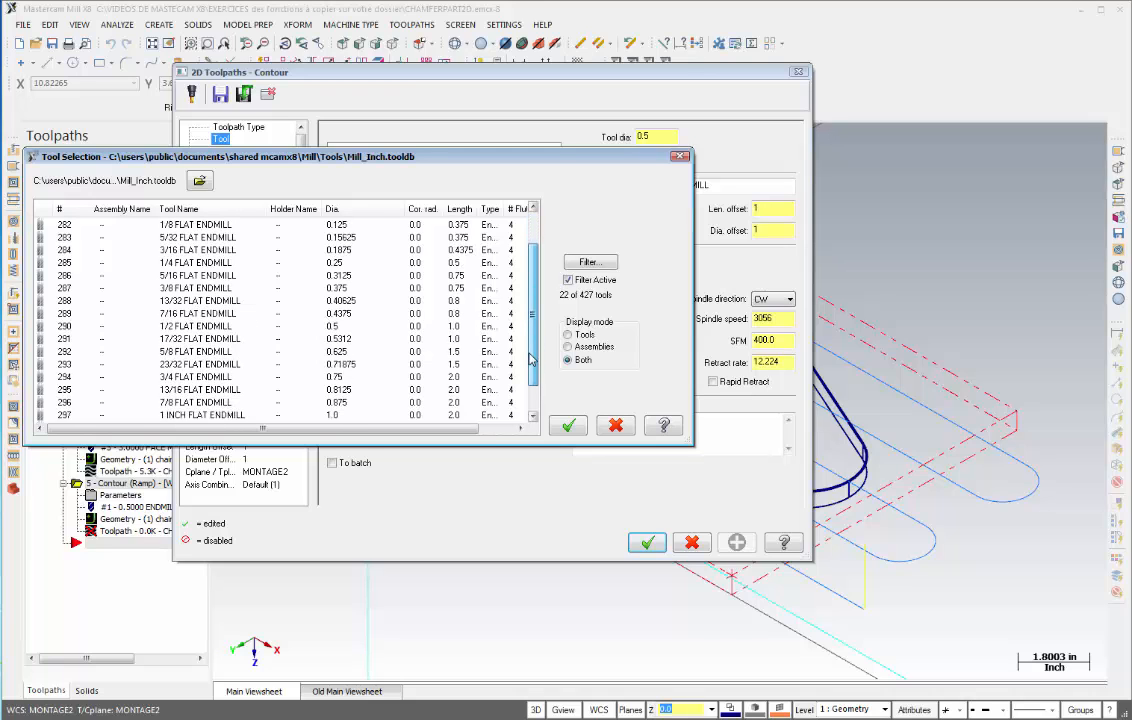
pyautogui.click(303, 415)
pyautogui.press('Return')
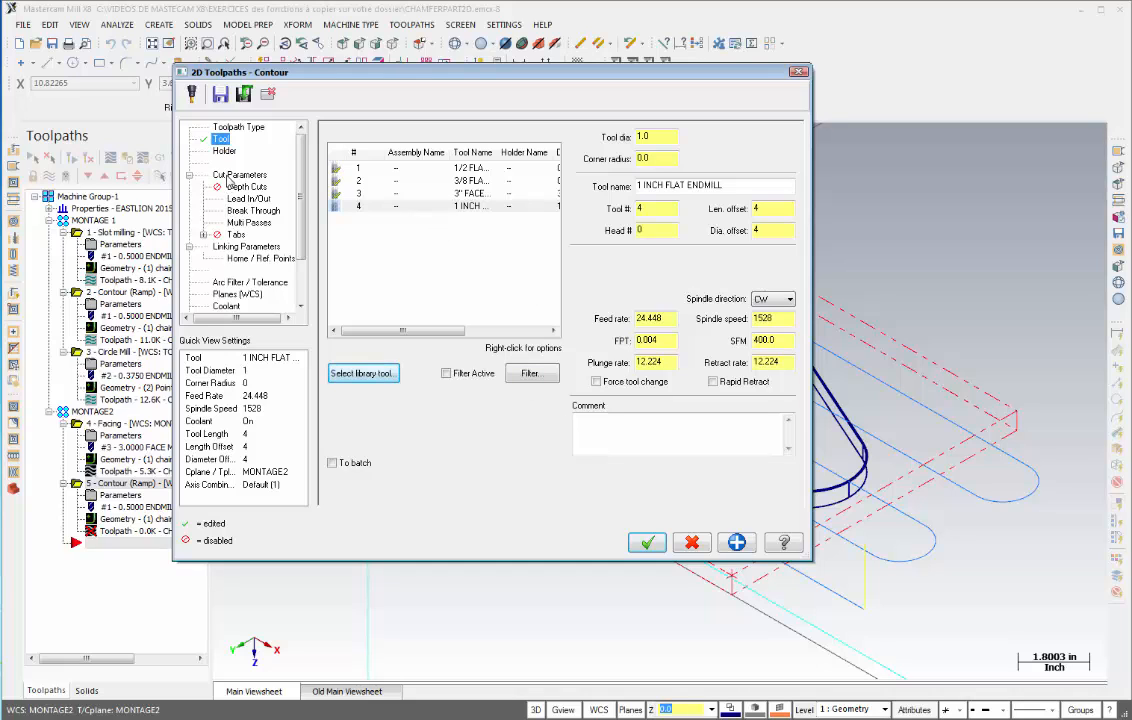
# - Set the compensation direction to Left and the contour type to 2D
pyautogui.click(229, 178)
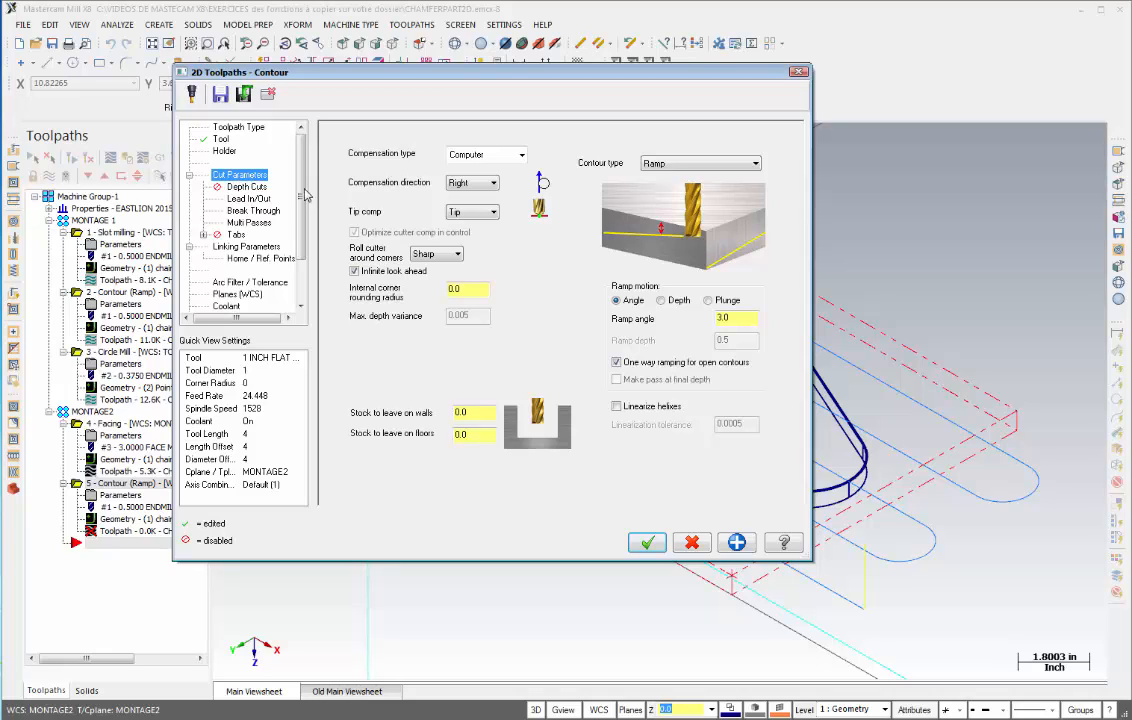
pyautogui.click(468, 183)
pyautogui.click(457, 196)
pyautogui.click(757, 165)
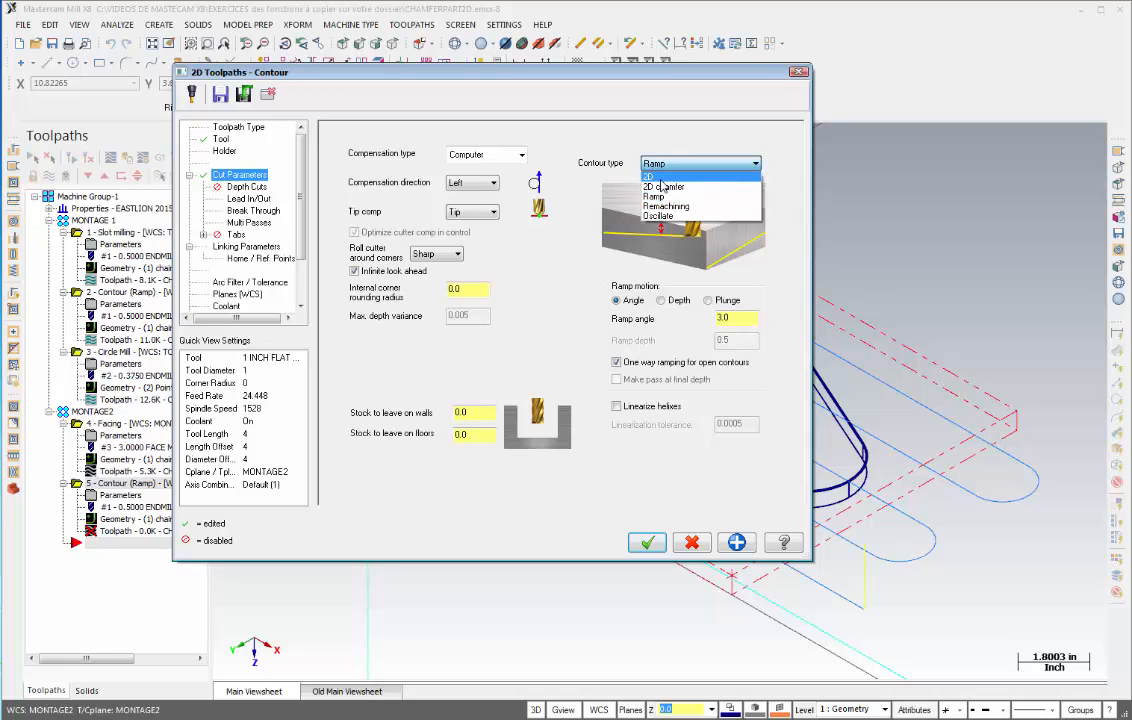
pyautogui.click(660, 177)
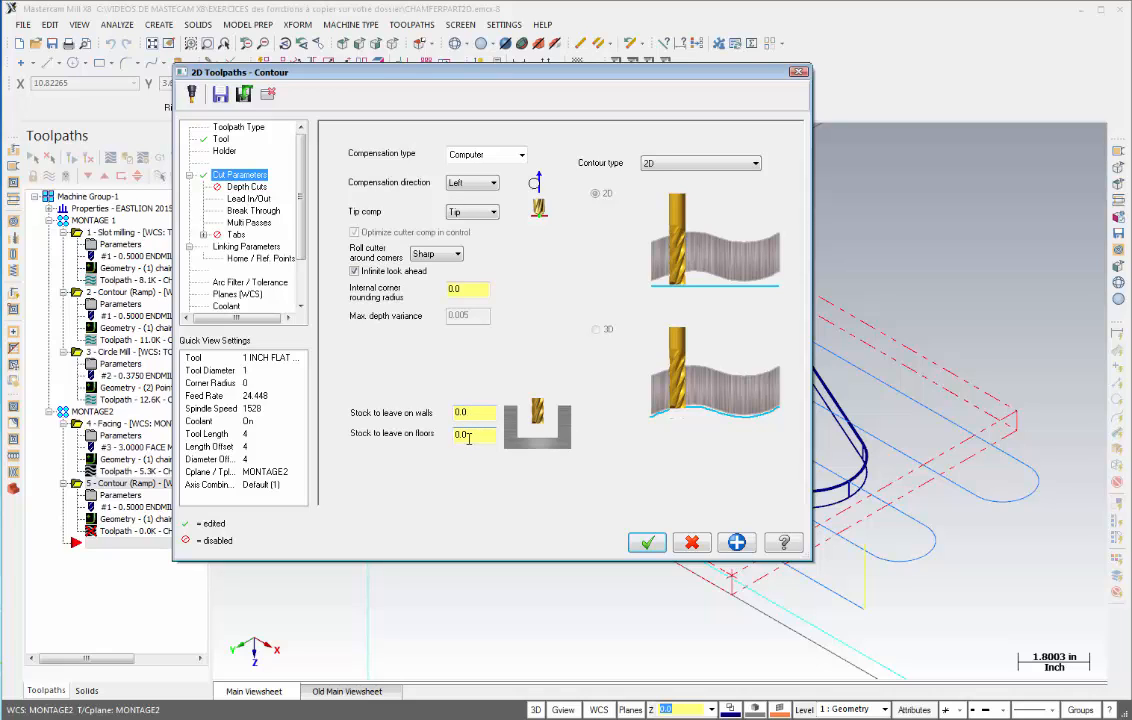
# - Enable depth cuts with a 0.25 max rough step and turn on Keep tool down
pyautogui.click(242, 189)
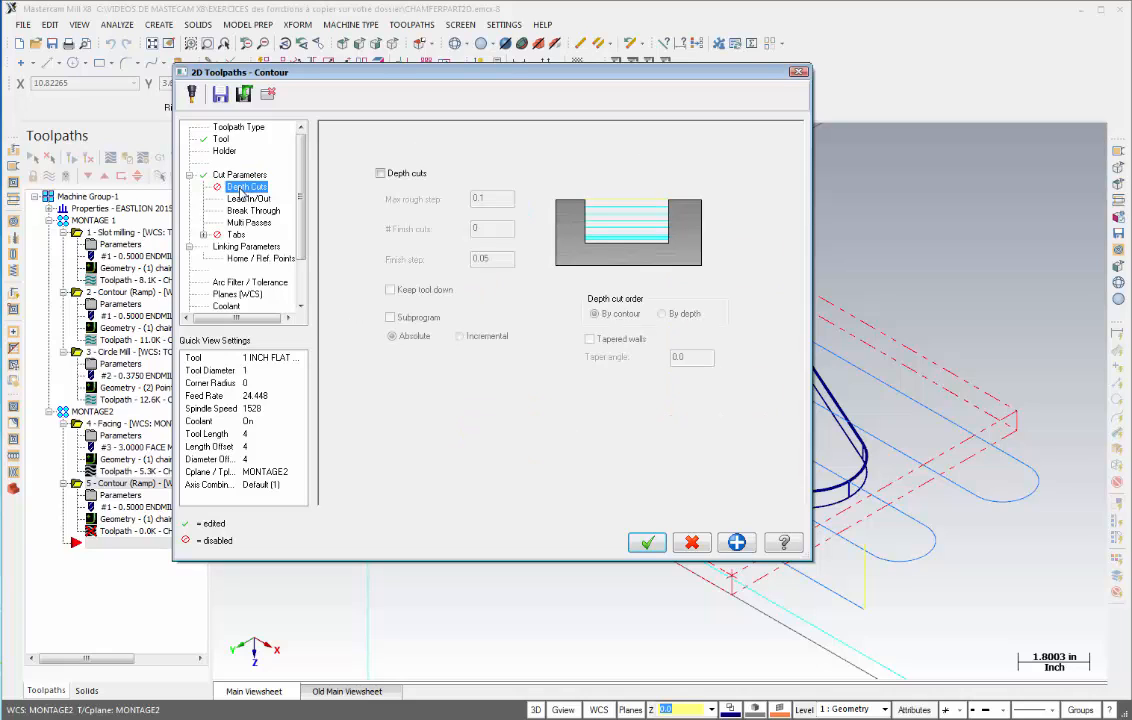
pyautogui.click(380, 173)
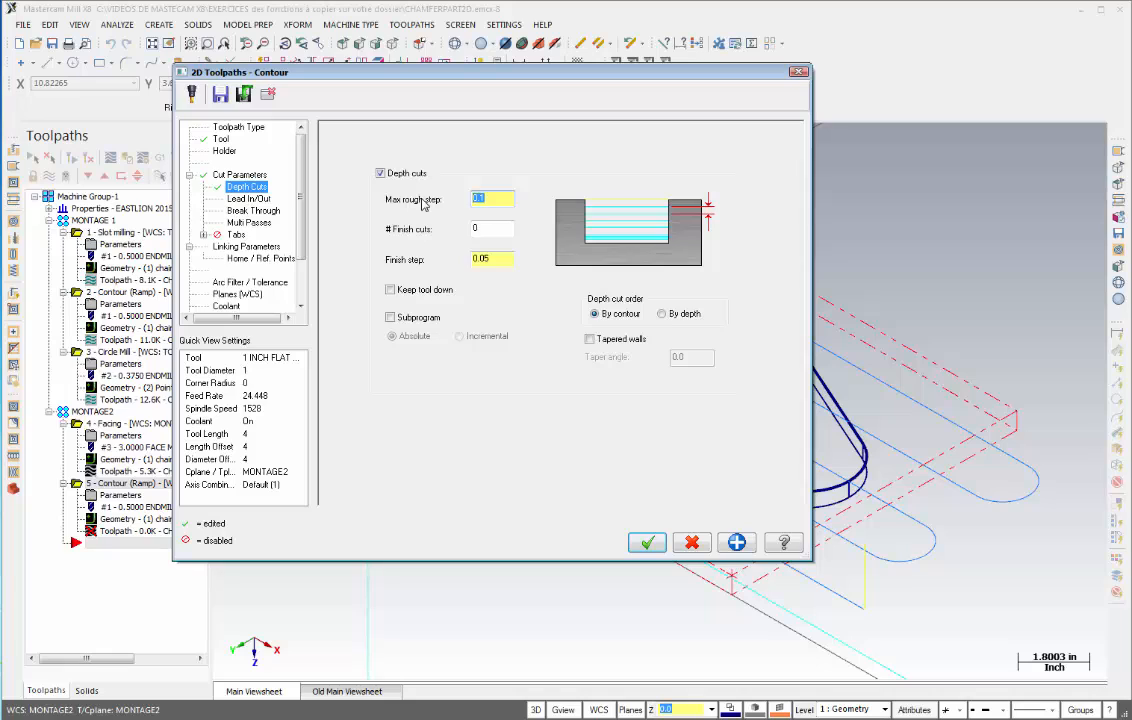
pyautogui.write('.25')
pyautogui.click(390, 290)
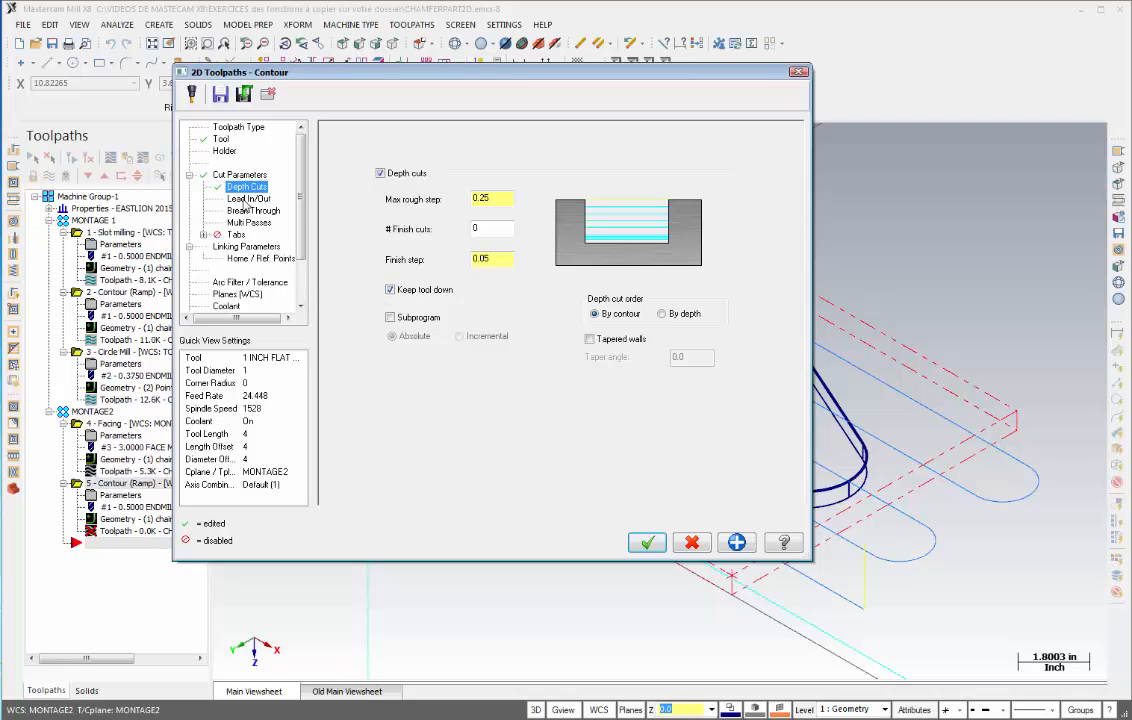
# - Review the lead in/out, break through and multi passes settings of the contour
pyautogui.click(240, 198)
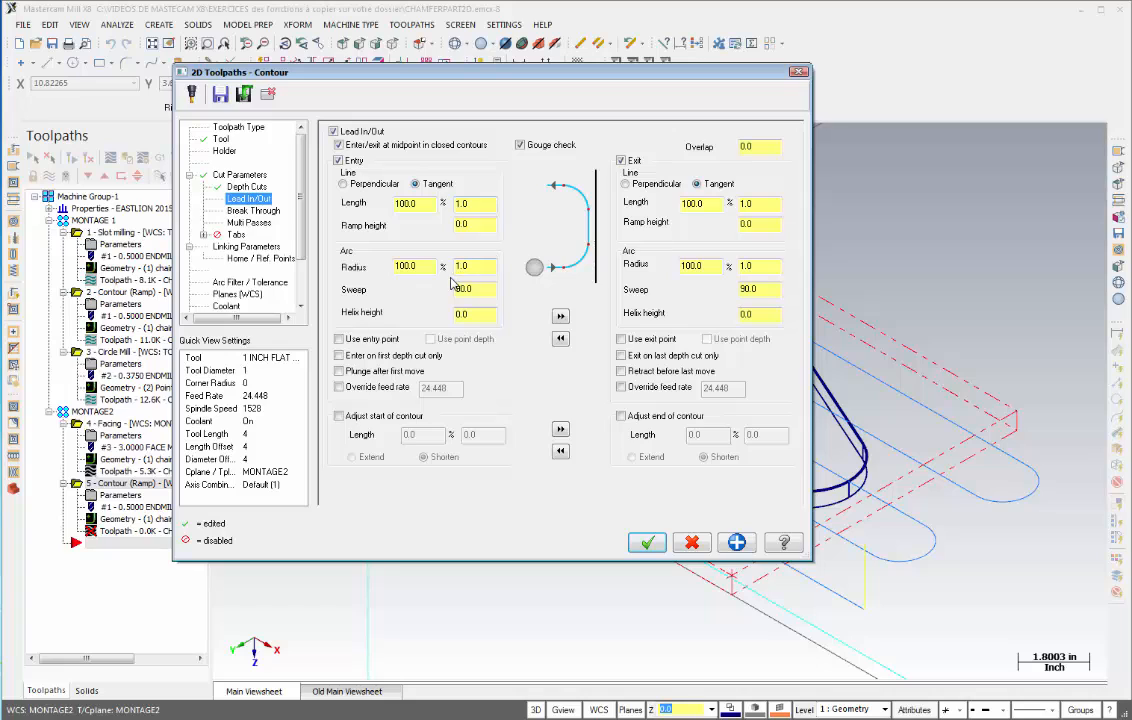
pyautogui.click(252, 211)
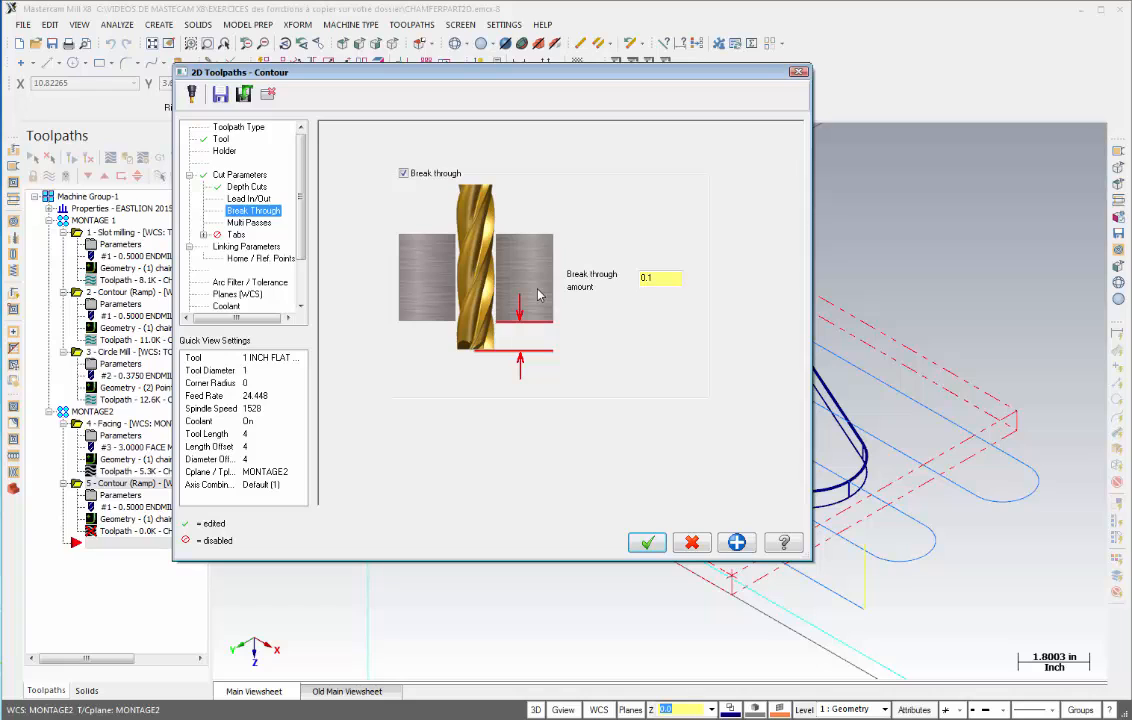
pyautogui.click(250, 223)
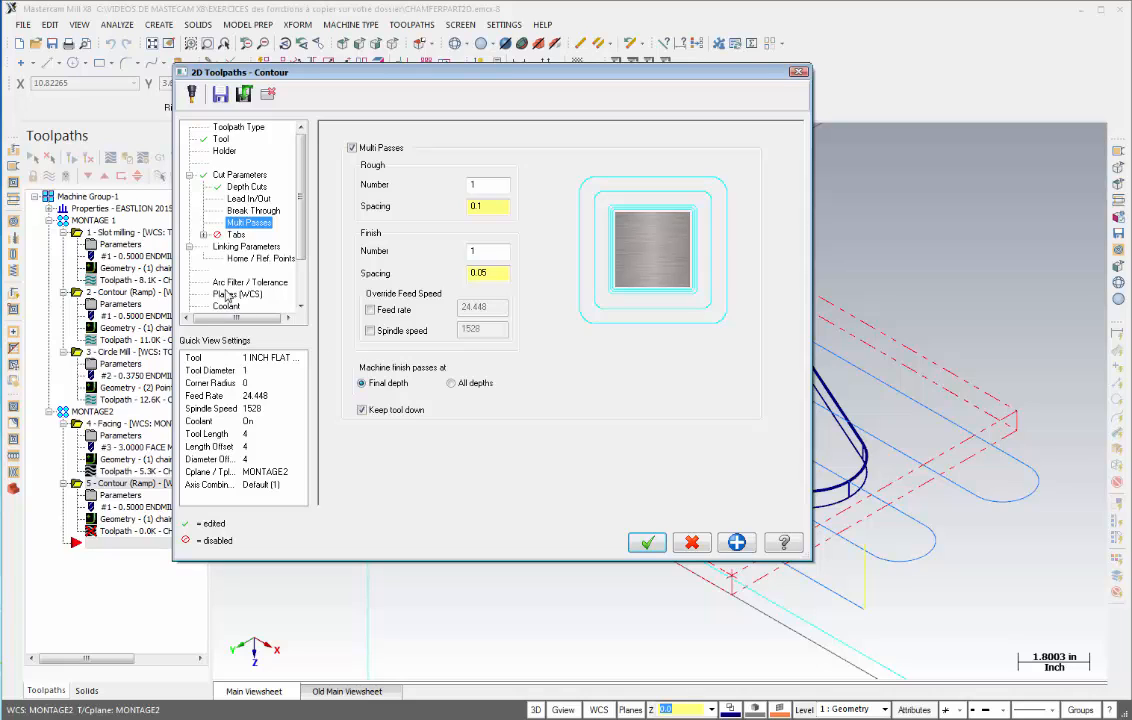
# - In the linking parameters, set the depth to absolute -0.5 and accept the contour toolpath
pyautogui.click(240, 246)
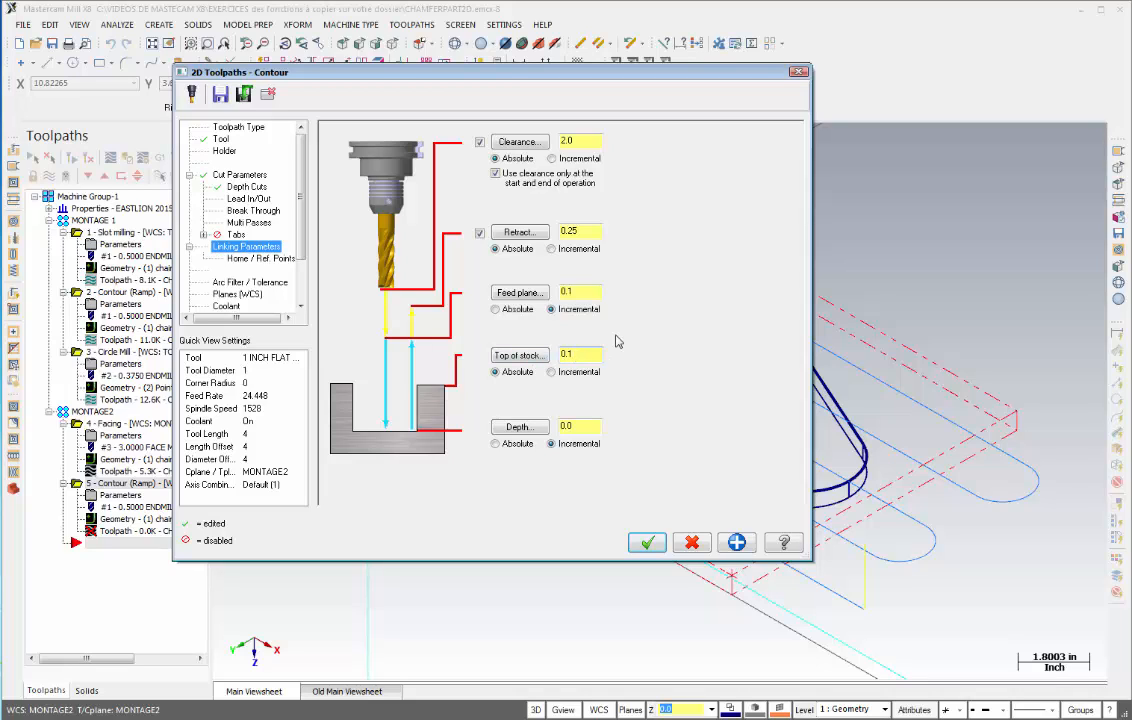
pyautogui.press('BackSpace')
pyautogui.press('BackSpace')
pyautogui.press('BackSpace')
pyautogui.click(495, 443)
pyautogui.doubleClick(585, 428)
pyautogui.write('-0.5')
pyautogui.click(648, 543)
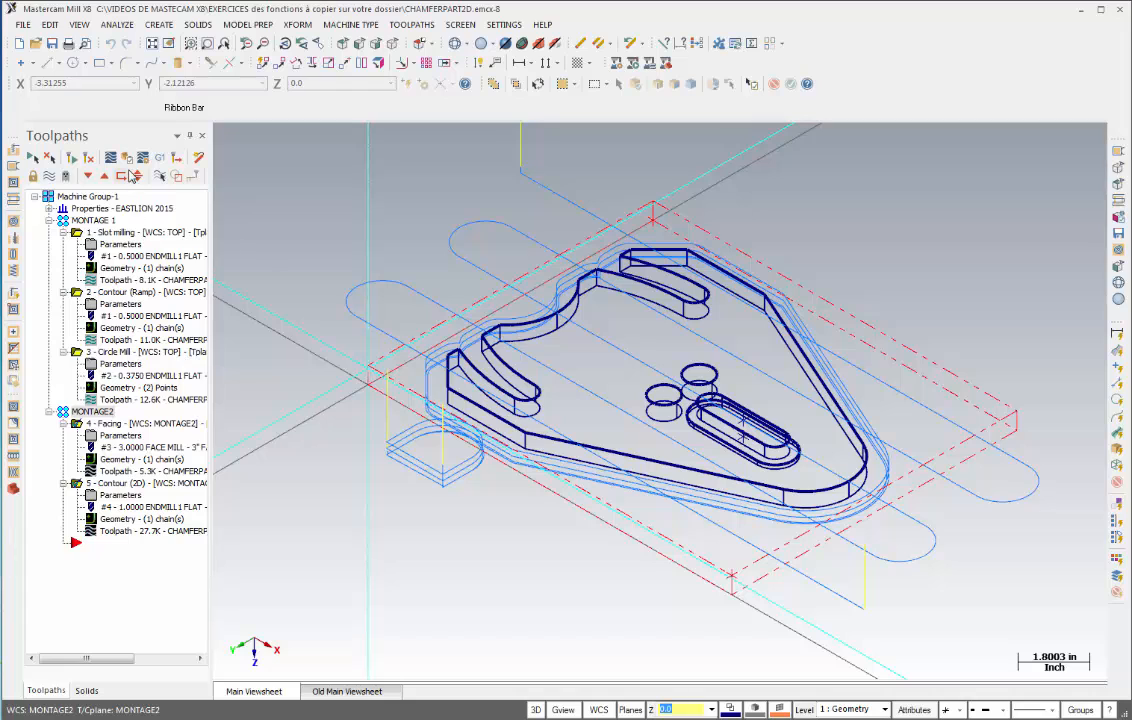
# - Run the simulation of the MONTAGE2 toolpaths with stopping on operation change turned off
pyautogui.click(128, 159)
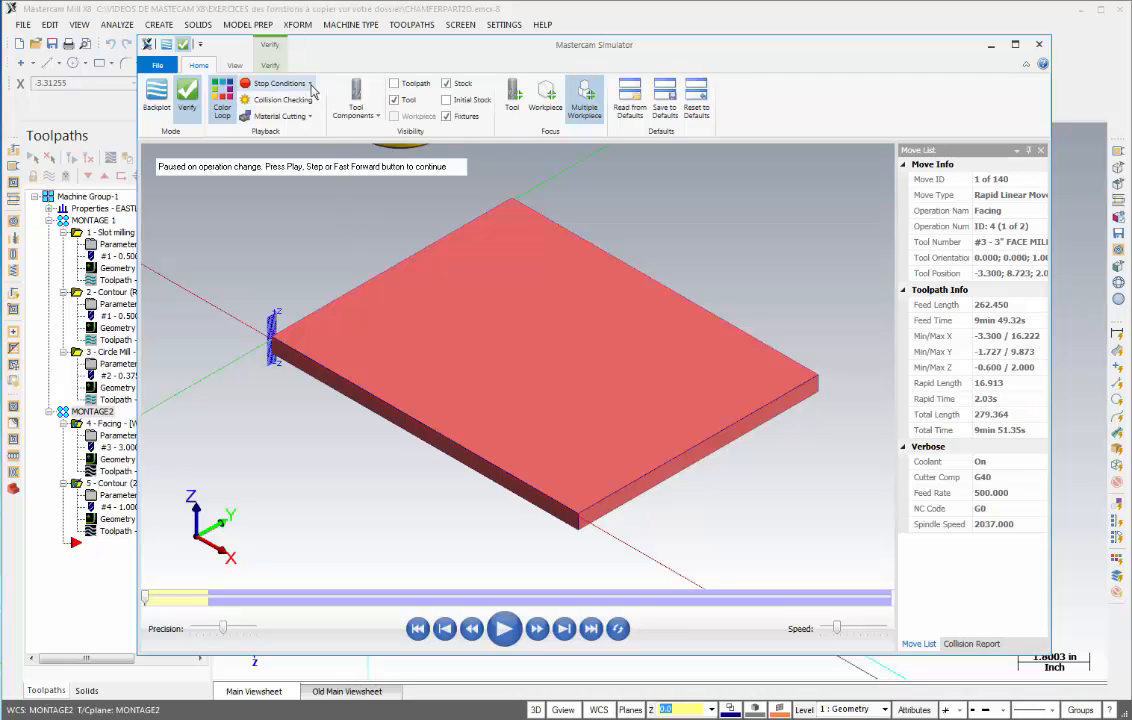
pyautogui.click(279, 83)
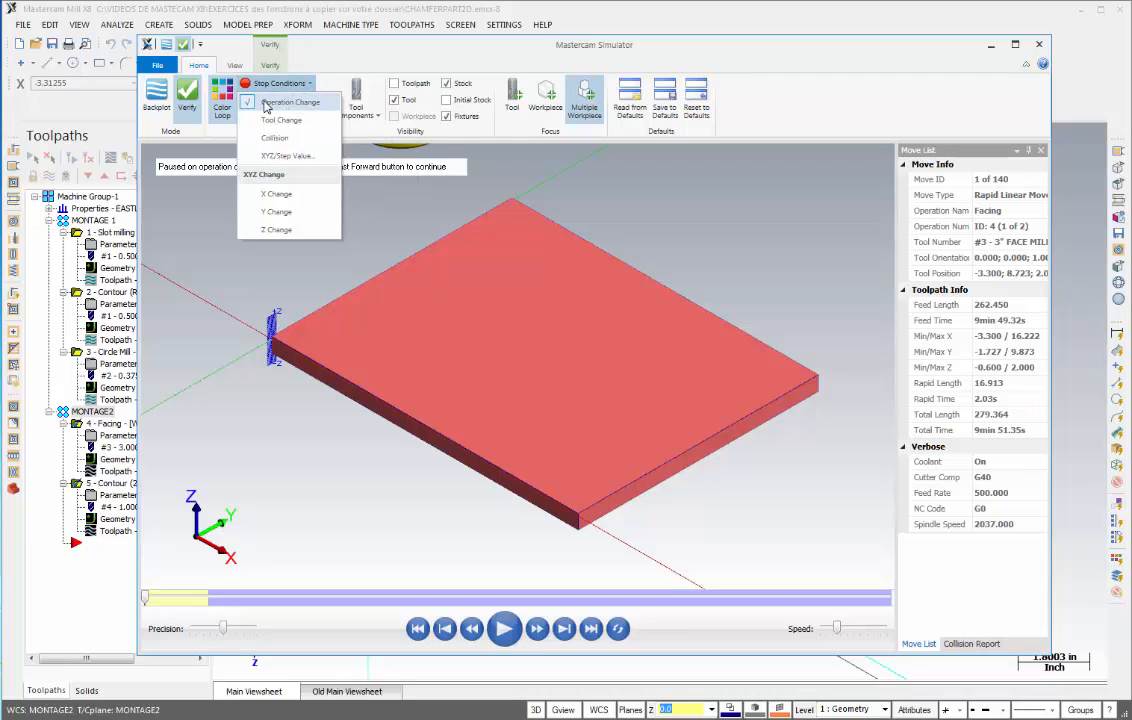
pyautogui.click(266, 104)
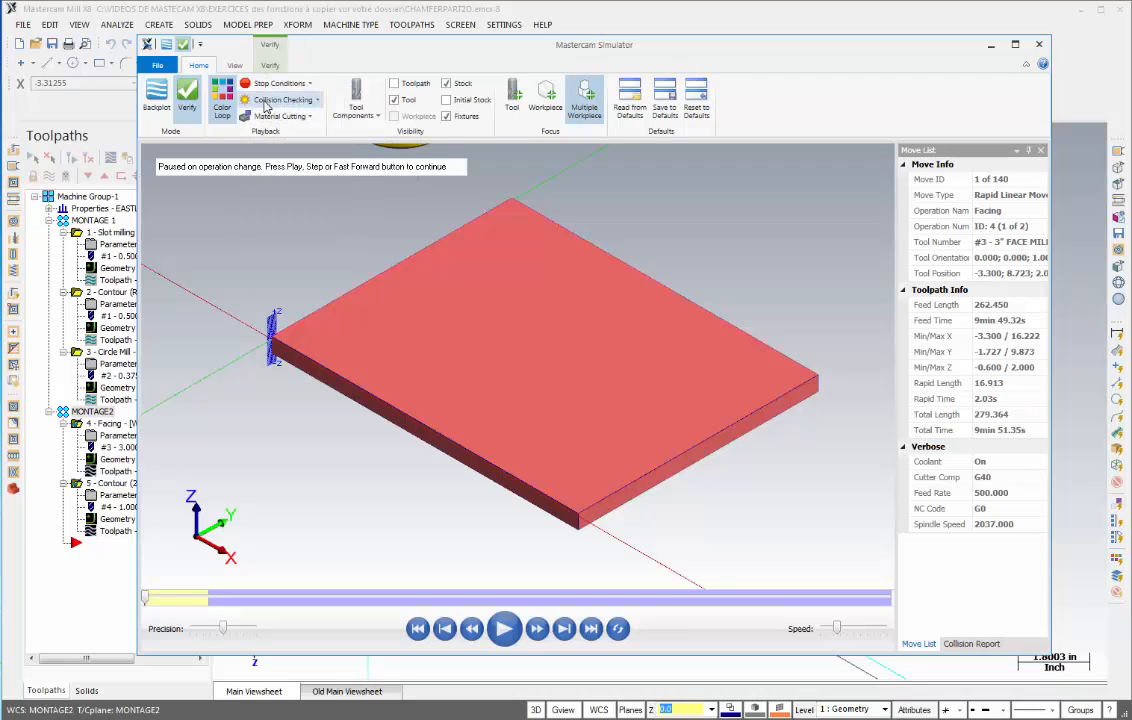
pyautogui.click(505, 630)
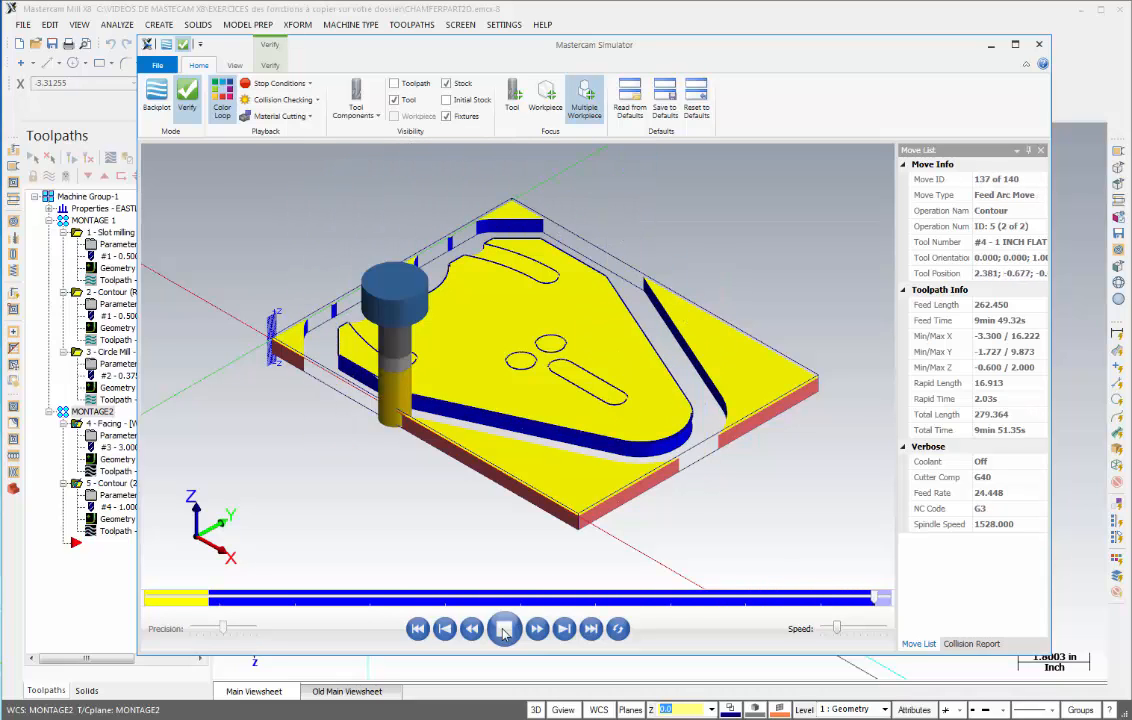
# - Zoom in on the simulated part to inspect the machined contour, then close the simulator
pyautogui.scroll(5, 387, 379)
pyautogui.scroll(-2, 387, 390)
pyautogui.moveTo(387, 392); pyautogui.dragTo(474, 443, button='middle')
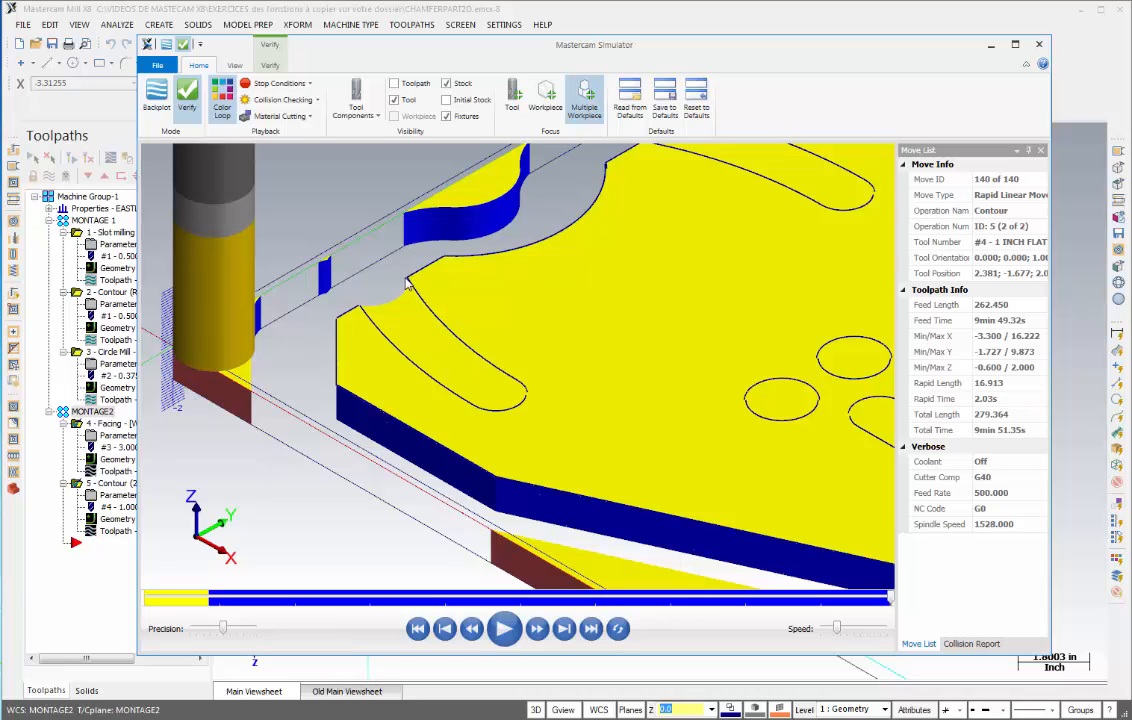
pyautogui.scroll(-6, 437, 351)
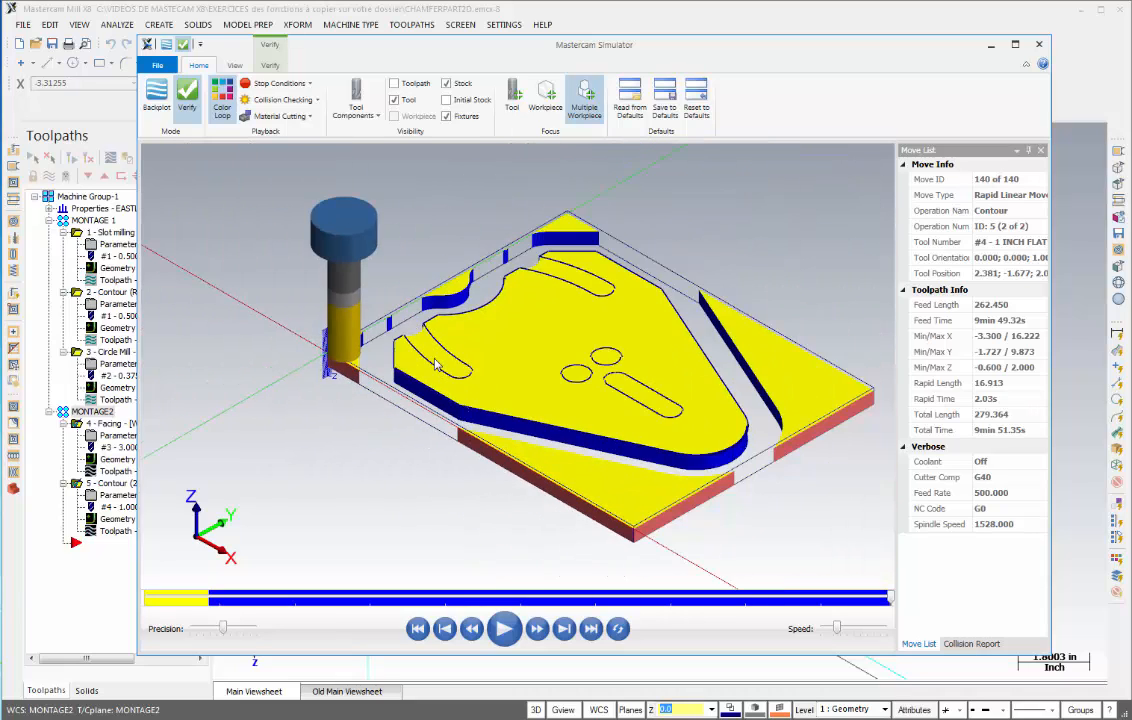
pyautogui.click(1040, 45)
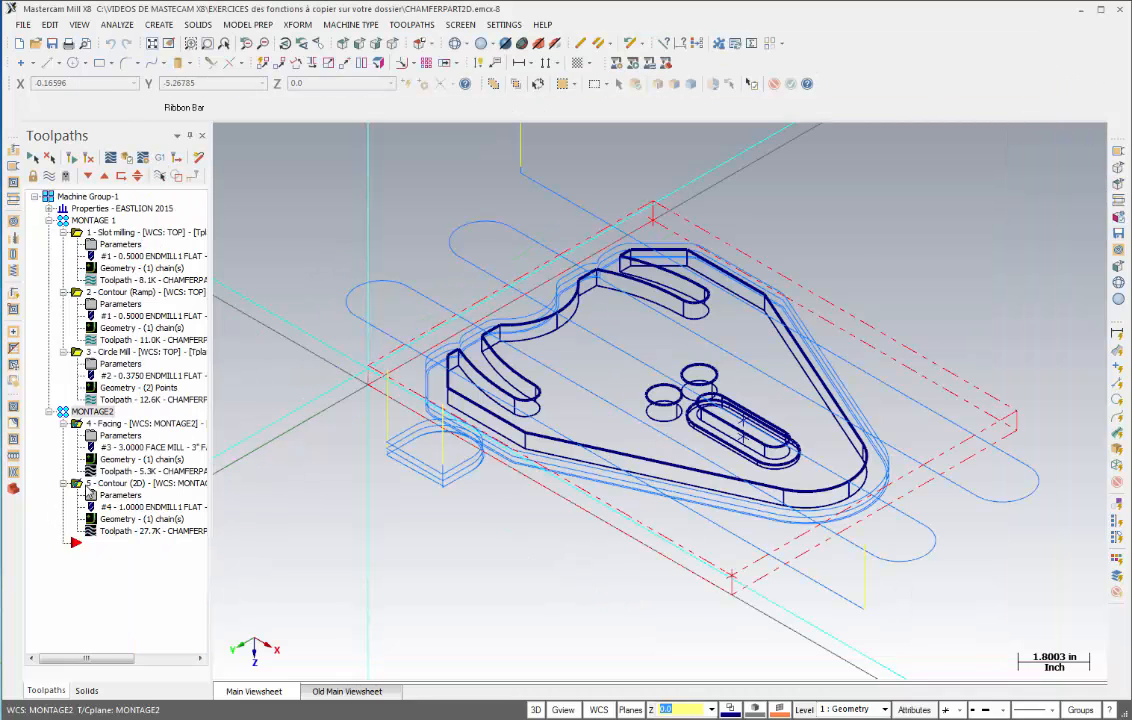
# - Start a new contour toolpath reusing the last selected chain
pyautogui.click(410, 25)
pyautogui.click(424, 41)
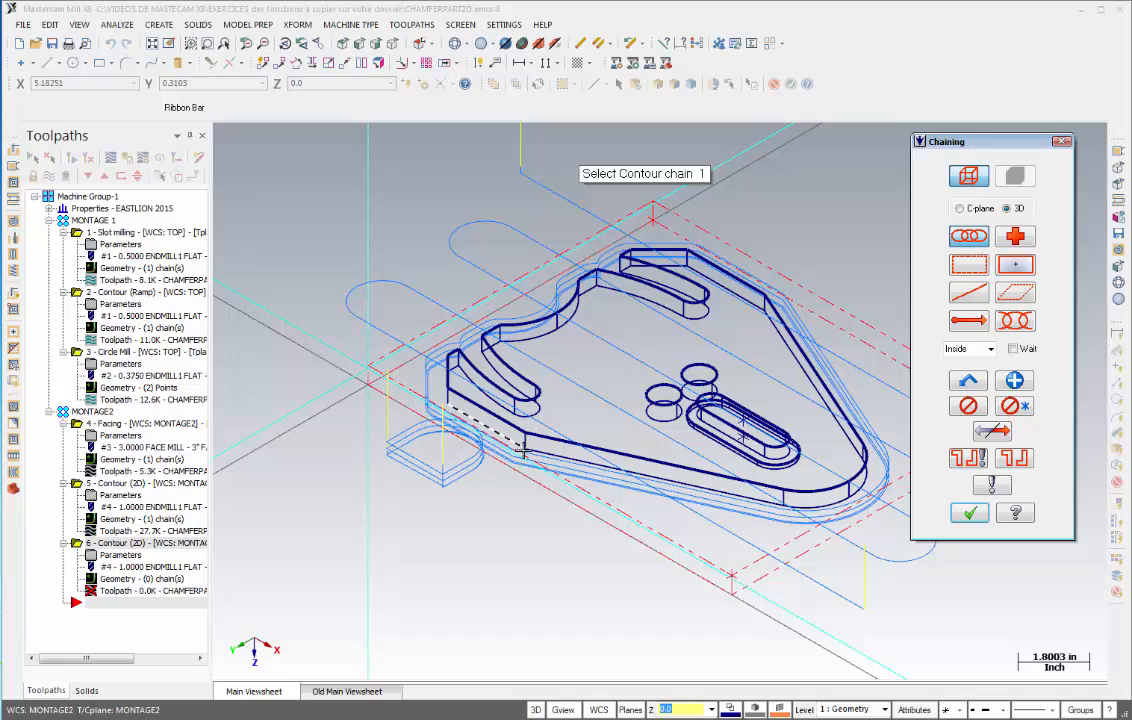
pyautogui.click(968, 381)
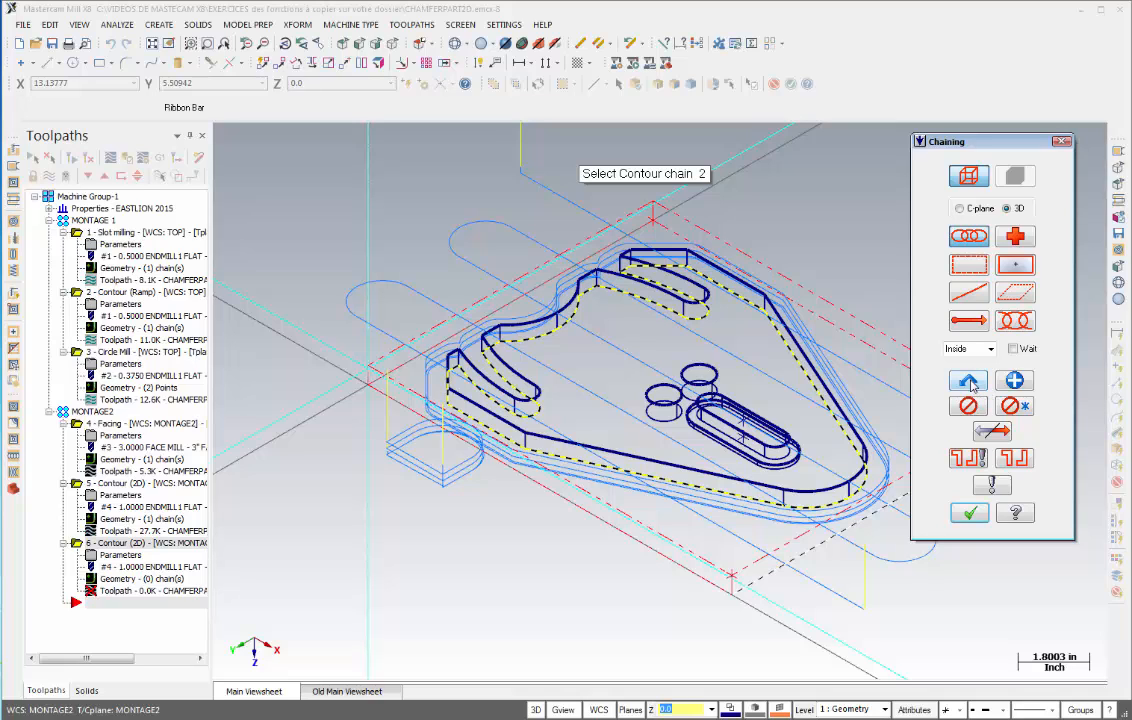
pyautogui.click(968, 514)
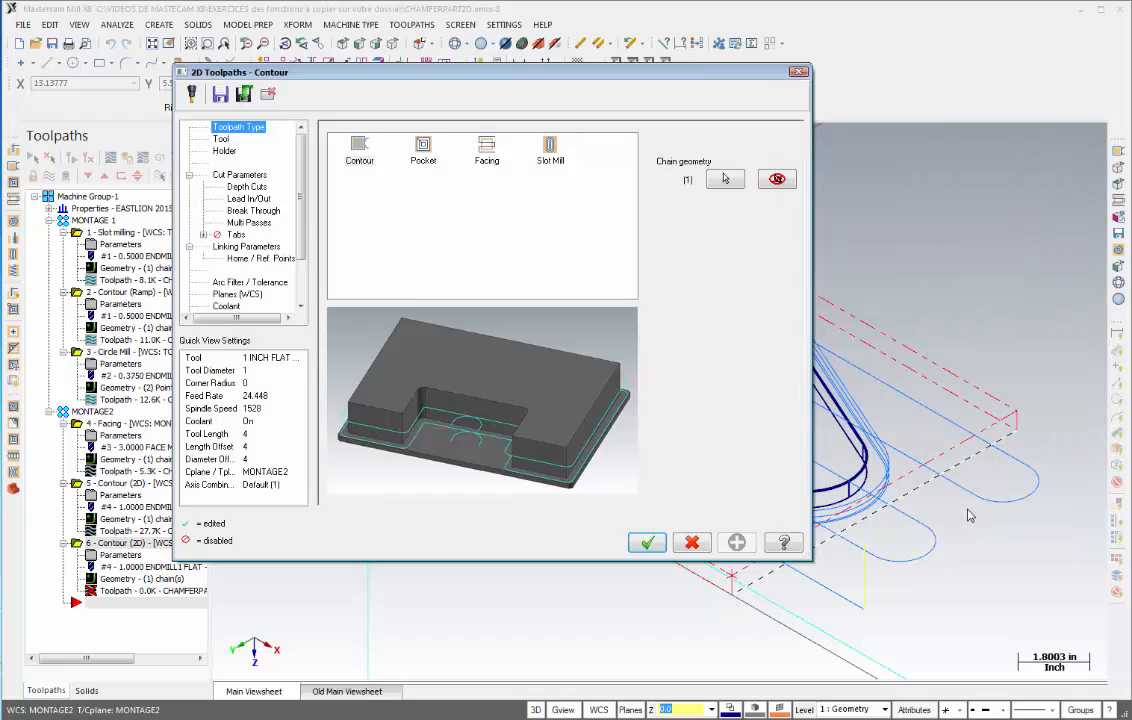
# - Assign the existing 1/2 FLAT ENDMILL, tool 1, to the contour instead of adding a library duplicate
pyautogui.click(220, 139)
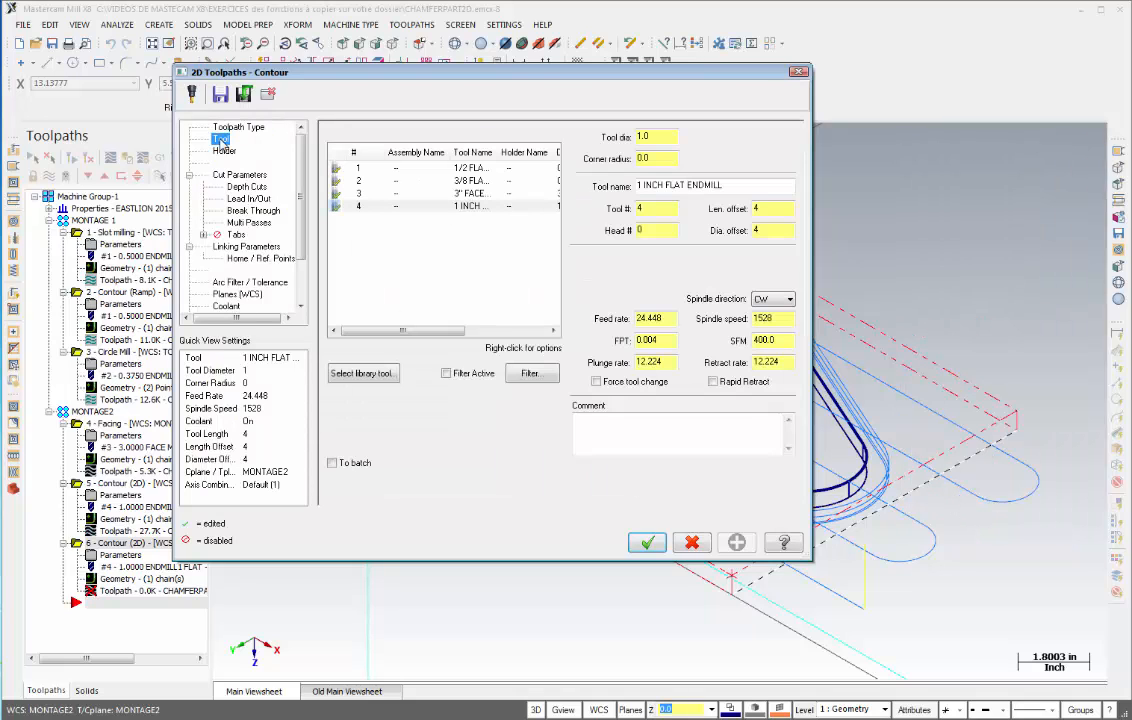
pyautogui.click(362, 374)
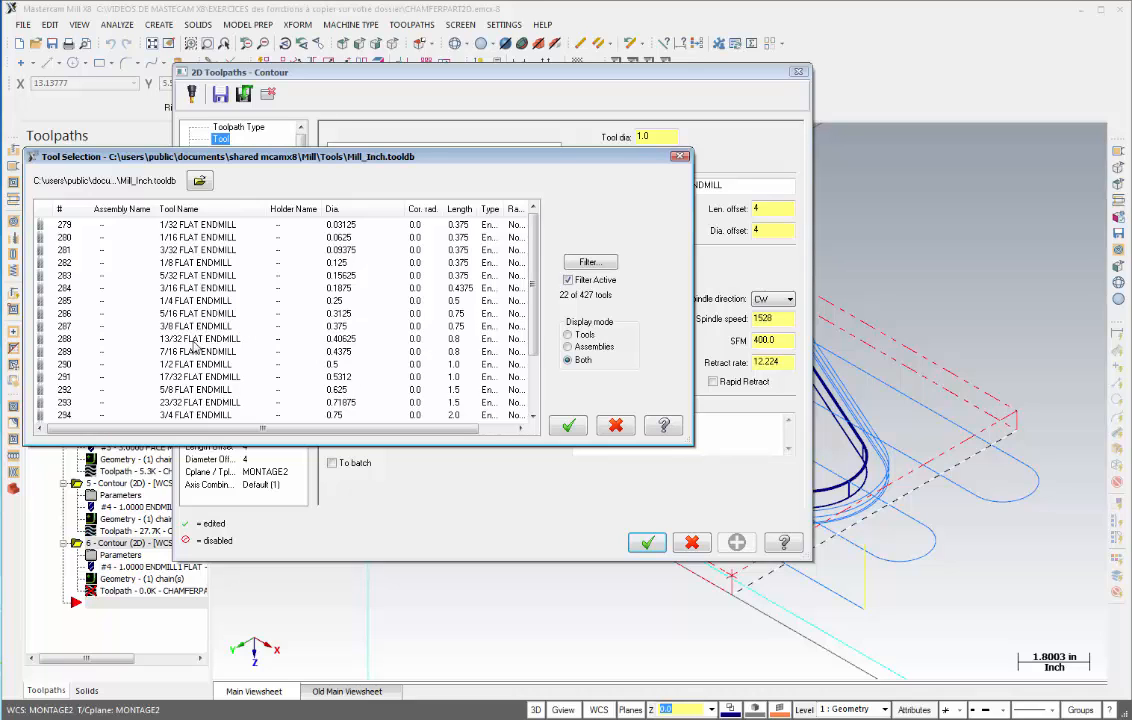
pyautogui.click(185, 366)
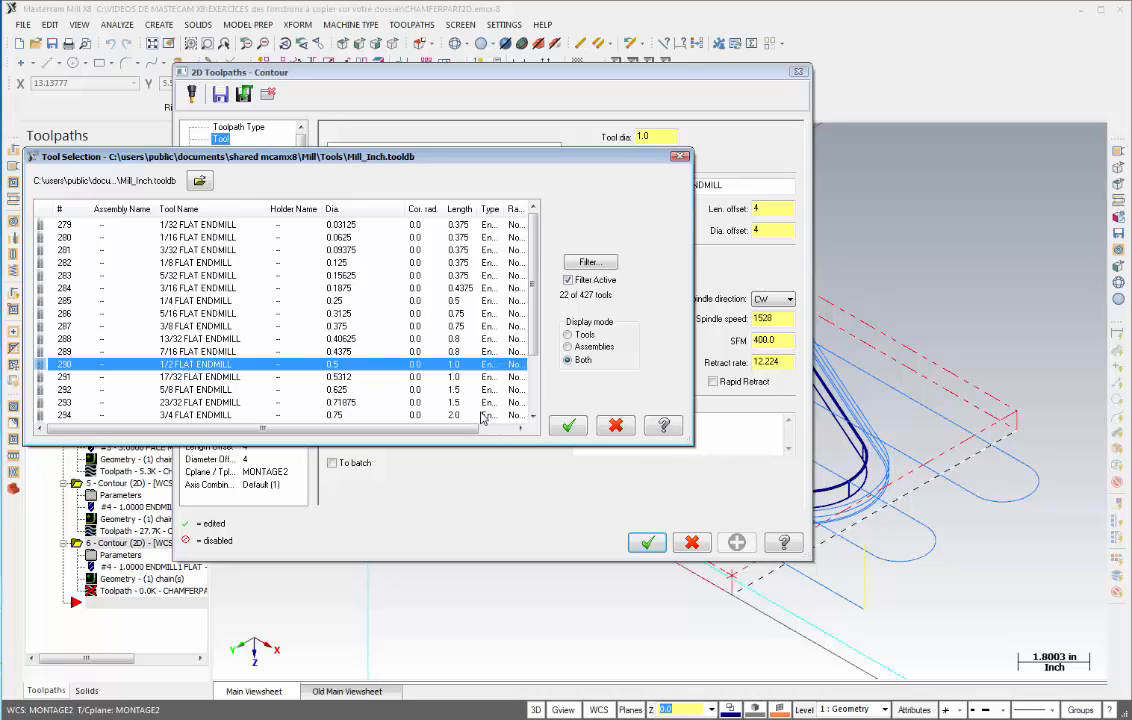
pyautogui.click(570, 424)
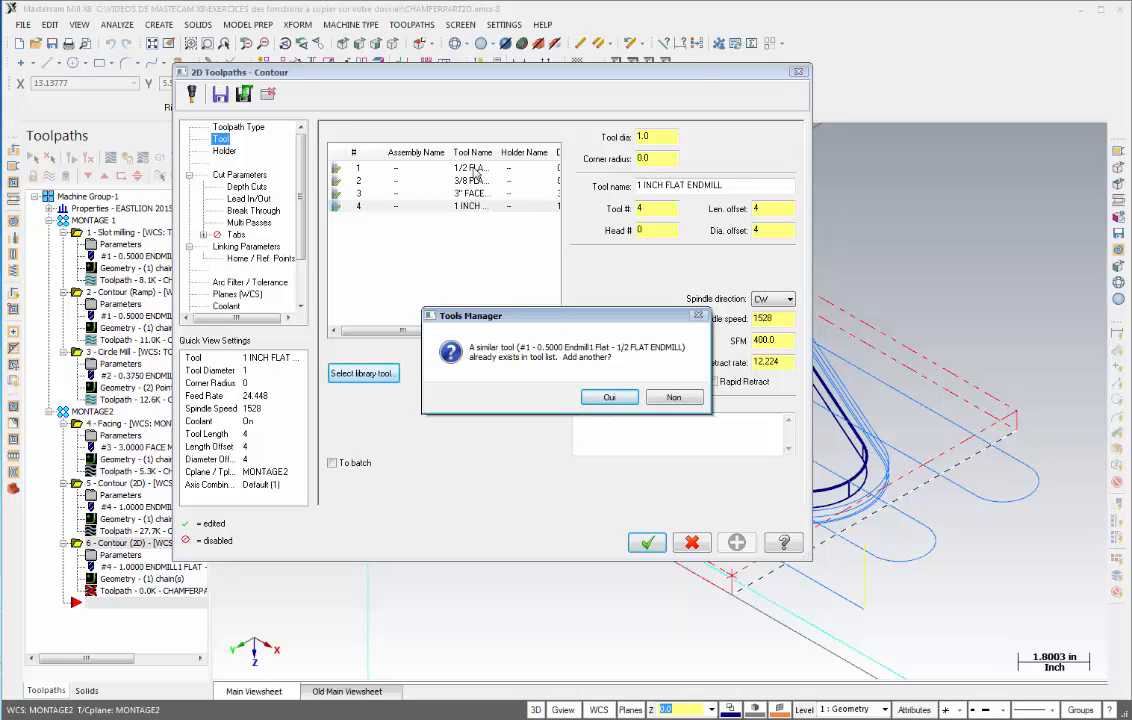
pyautogui.click(672, 398)
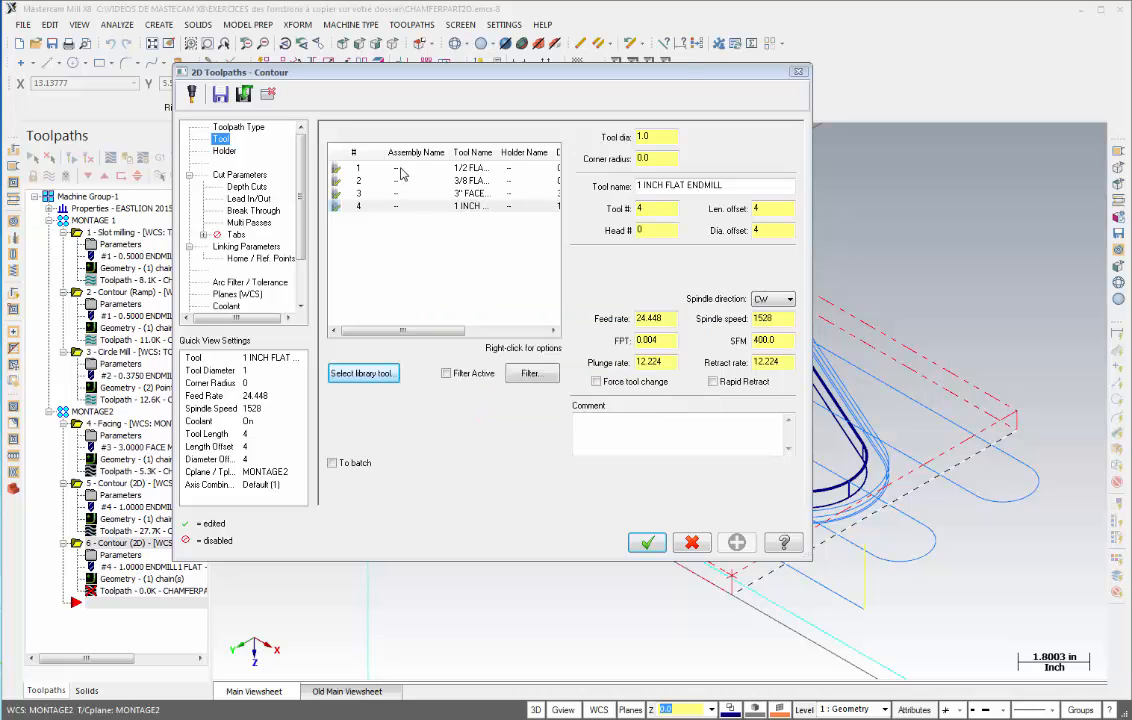
pyautogui.click(348, 170)
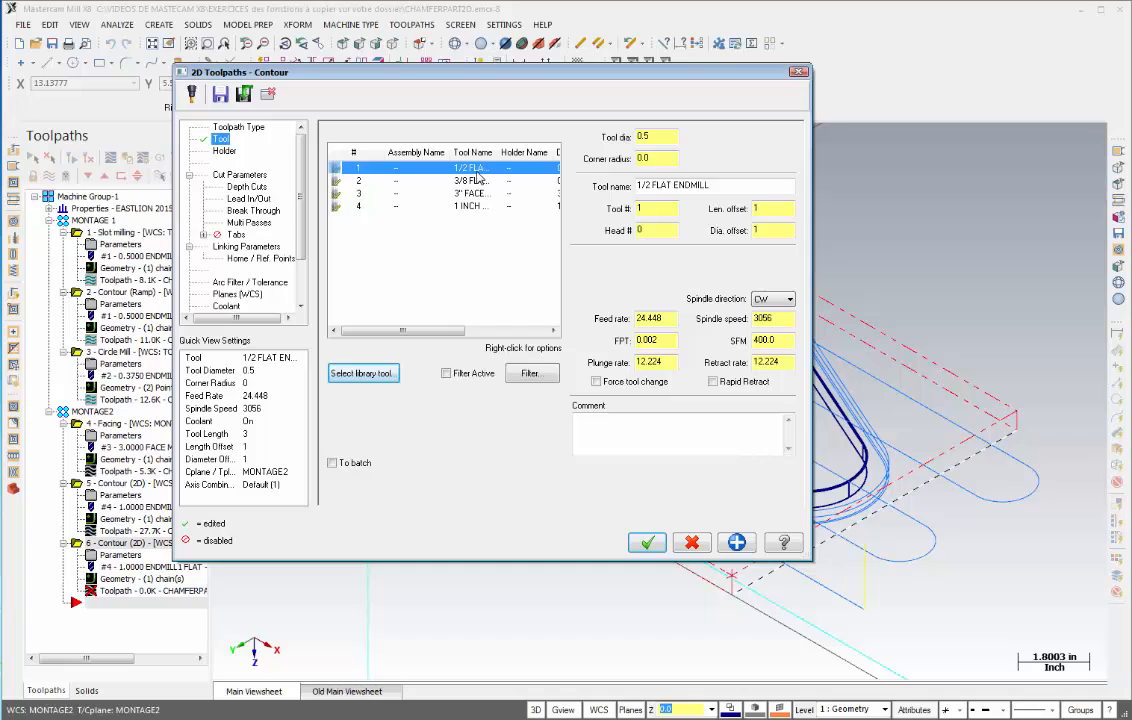
# - Set the contour type to Remachining, computing remaining stock from a 1.0 roughing tool diameter
pyautogui.click(225, 178)
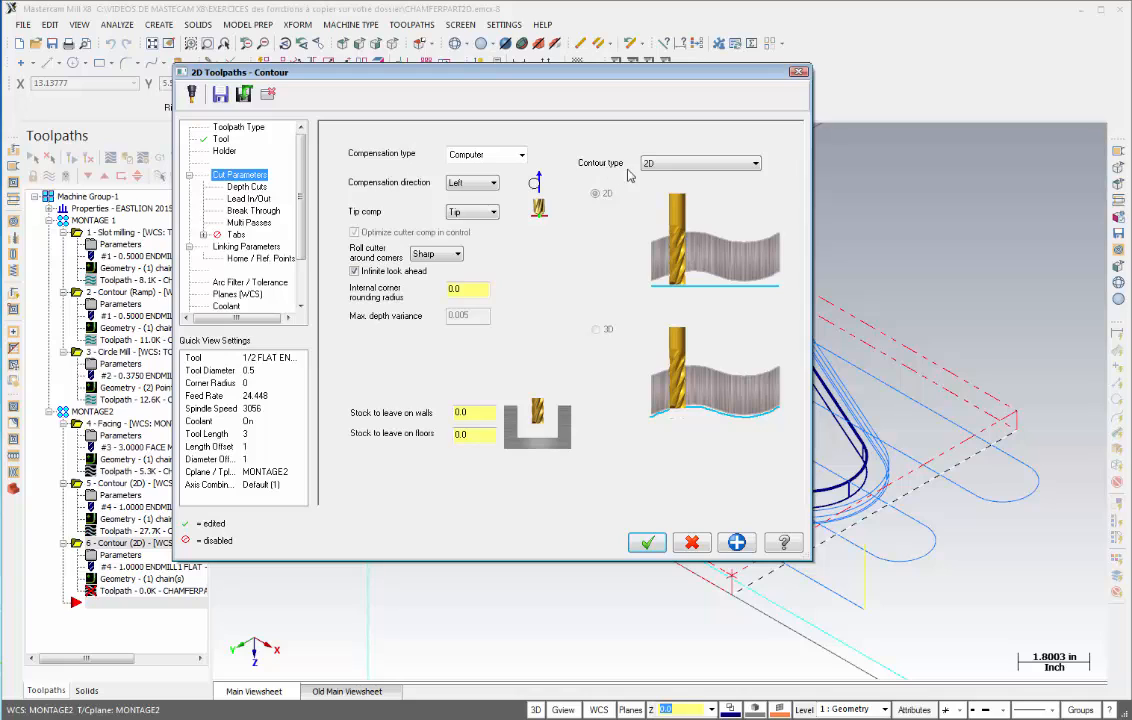
pyautogui.click(755, 164)
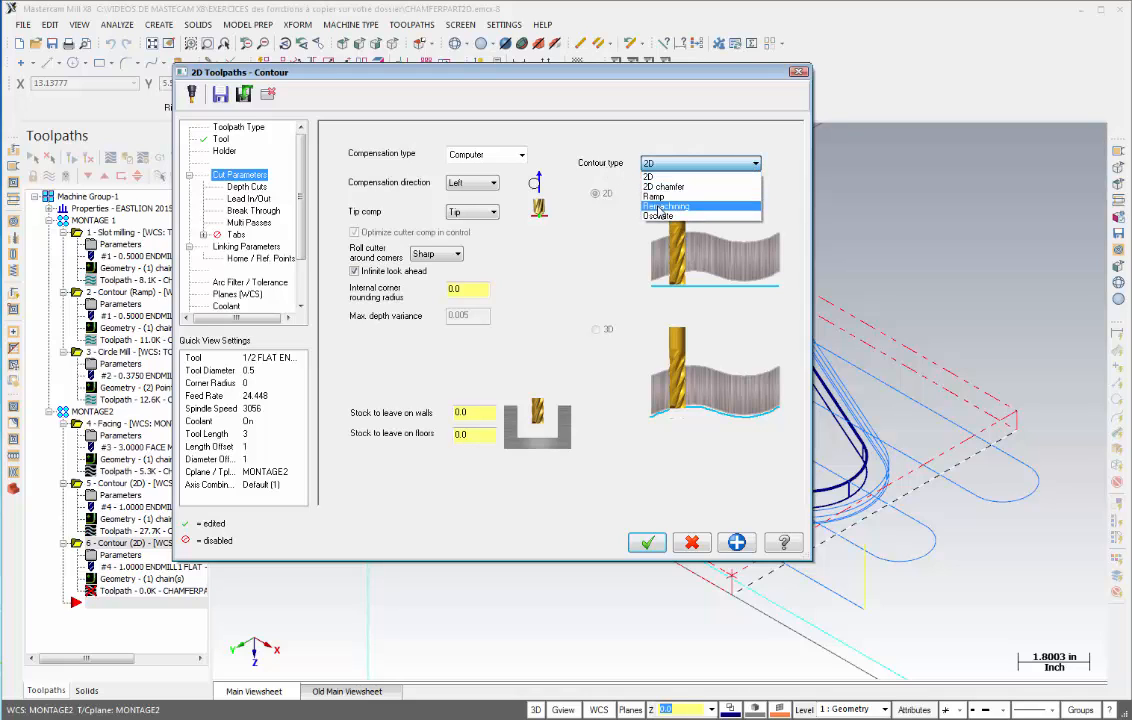
pyautogui.click(655, 175)
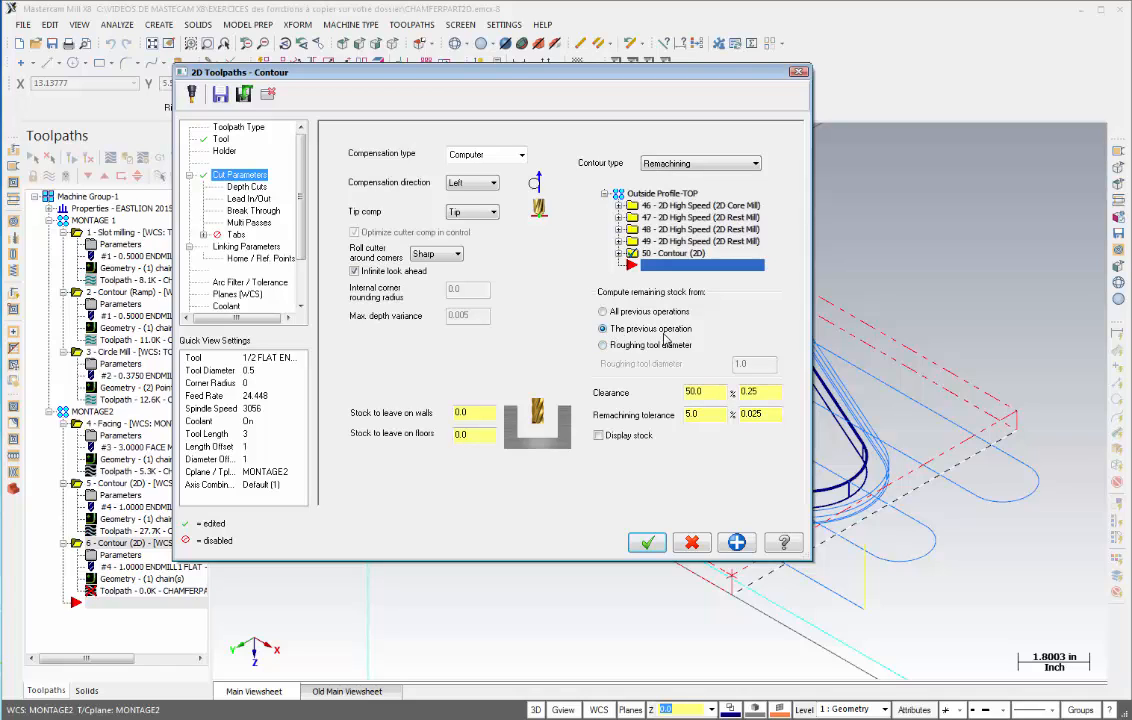
pyautogui.click(603, 345)
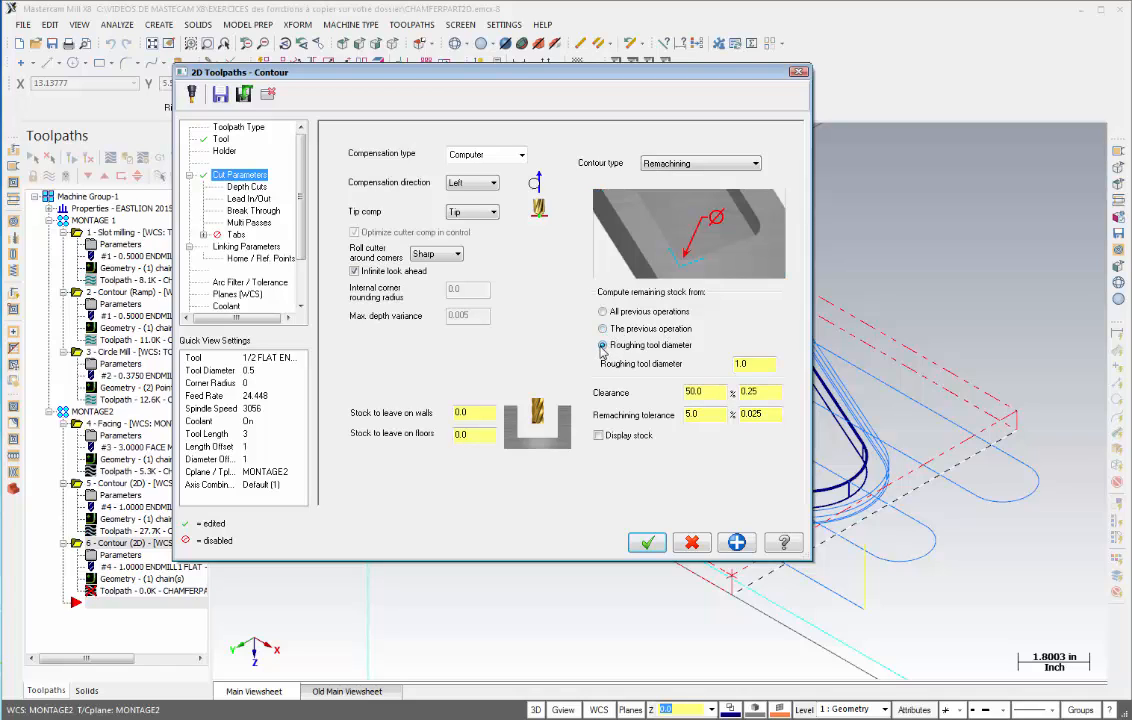
pyautogui.click(750, 363)
pyautogui.press('BackSpace')
pyautogui.press('BackSpace')
# - Review the depth cuts, lead in/out and break through settings of the remachining contour
pyautogui.click(246, 187)
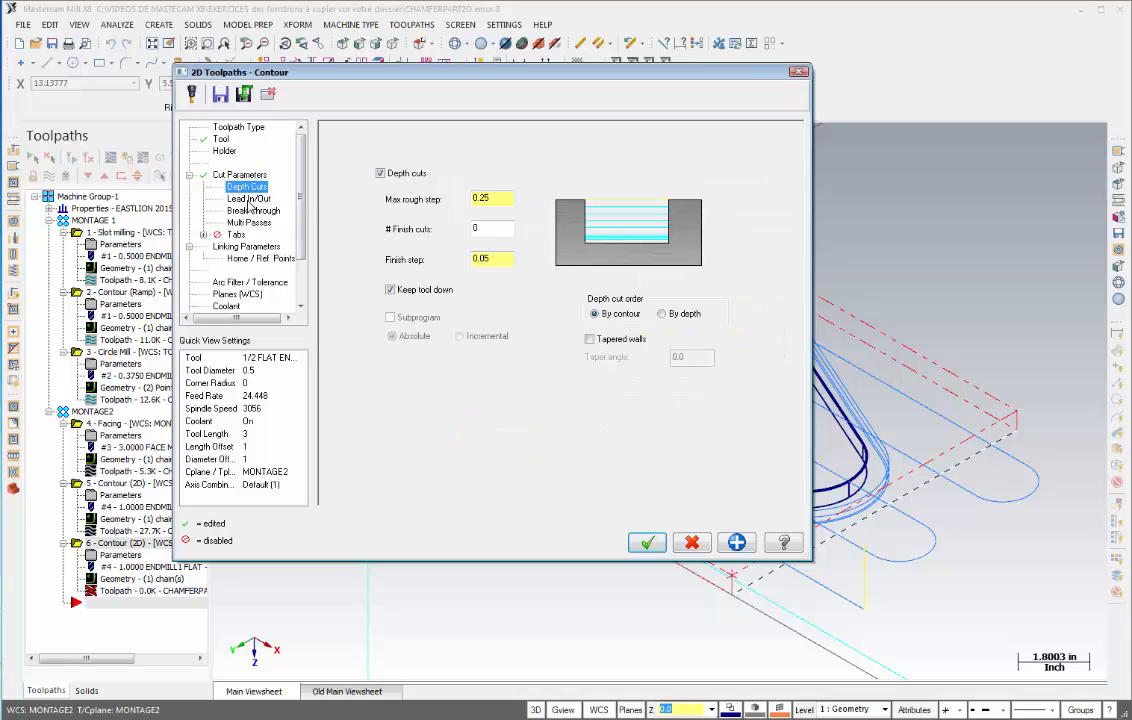
pyautogui.click(249, 199)
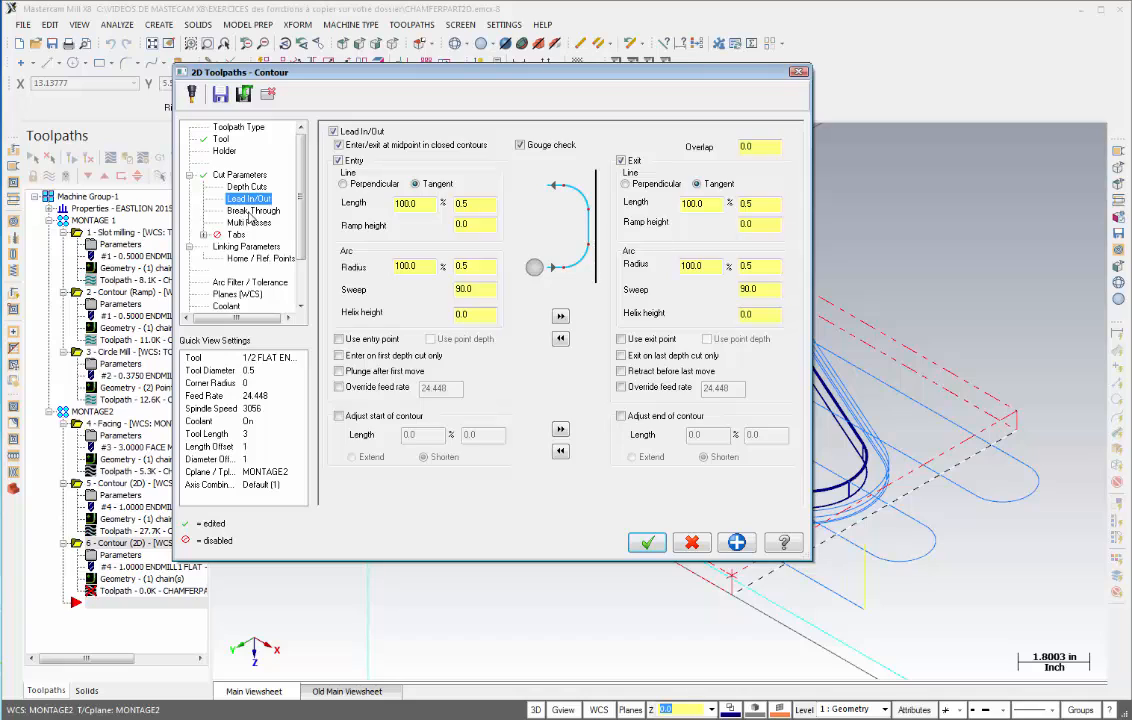
pyautogui.click(252, 211)
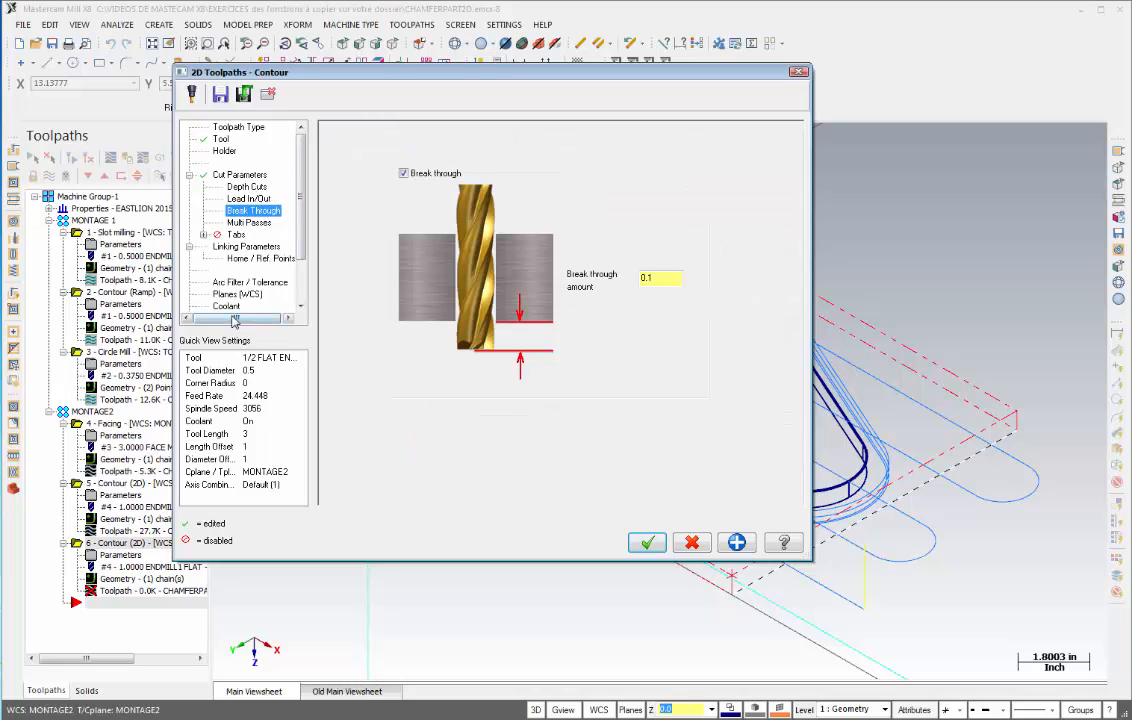
# - Turn flood coolant on and accept the remachining contour toolpath
pyautogui.click(226, 307)
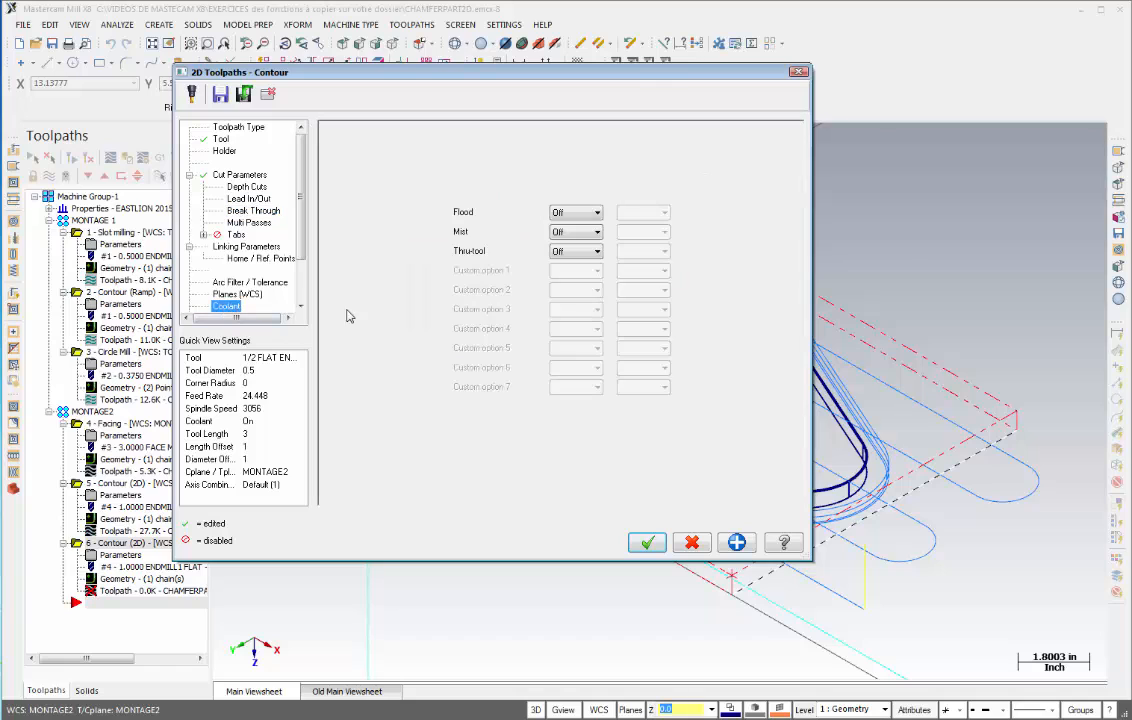
pyautogui.click(597, 212)
pyautogui.click(570, 232)
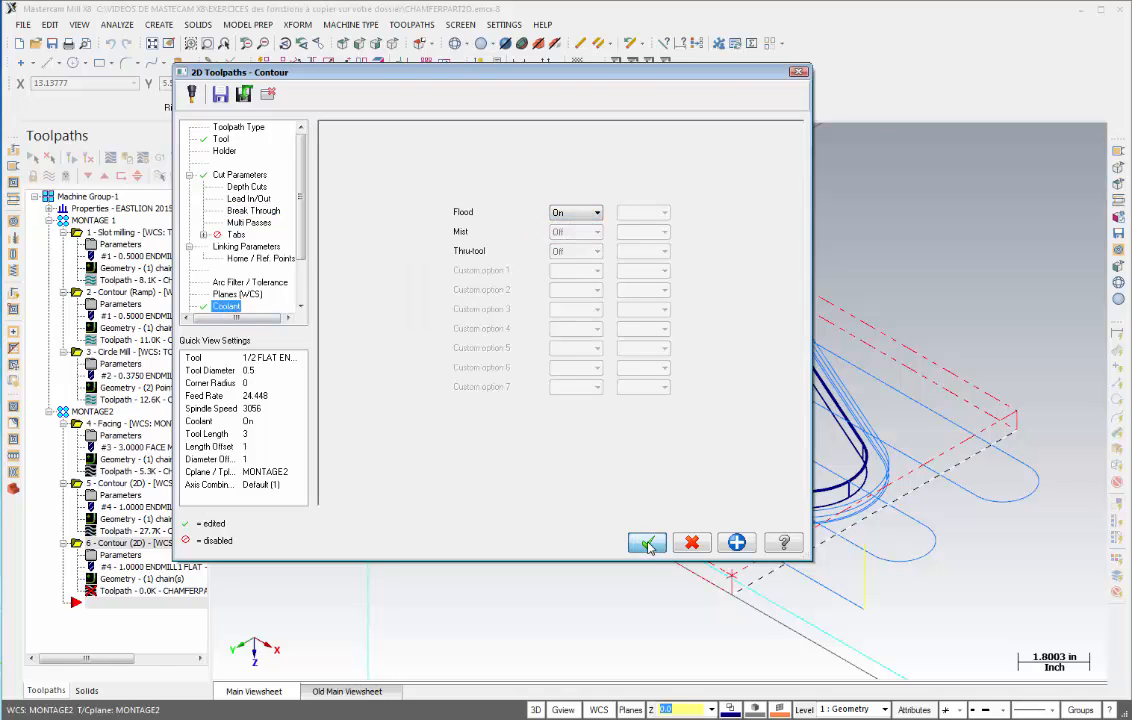
pyautogui.click(646, 542)
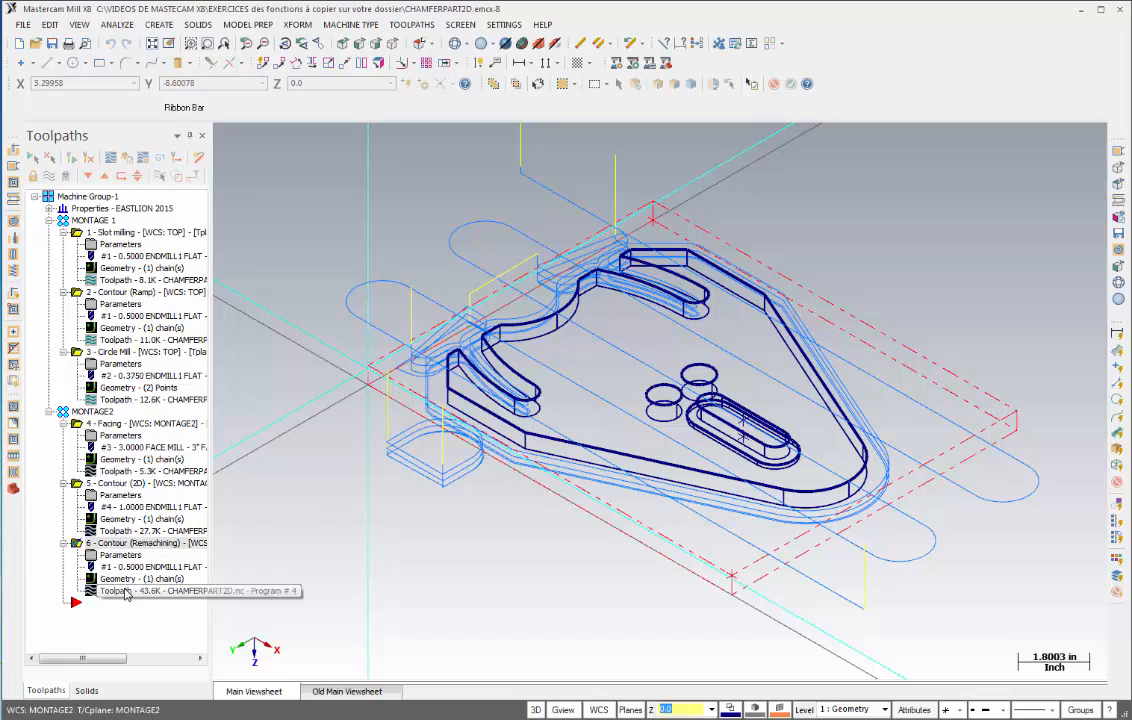
# - Backplot the remachining contour toolpath in top view
pyautogui.click(112, 596)
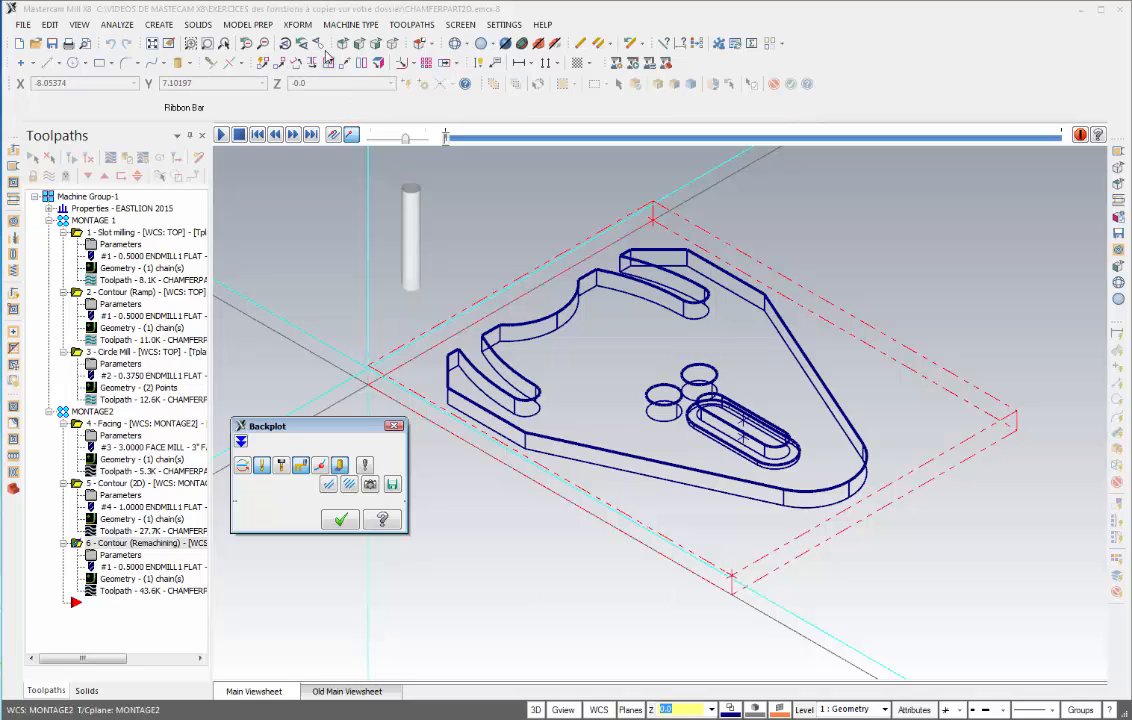
pyautogui.moveTo(392, 205); pyautogui.dragTo(432, 276, button='middle')
pyautogui.rightClick(432, 276)
pyautogui.click(498, 346)
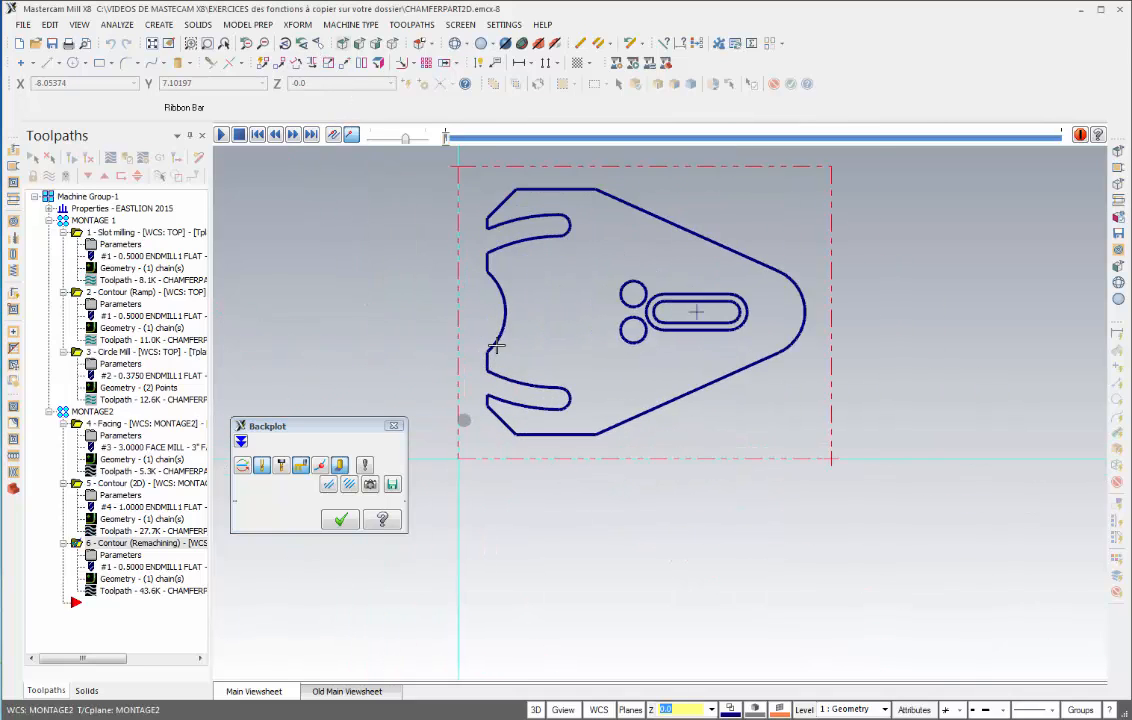
pyautogui.scroll(3, 498, 346)
pyautogui.keyDown('shift'); pyautogui.moveTo(498, 346); pyautogui.dragTo(577, 418, button='middle'); pyautogui.keyUp('shift')
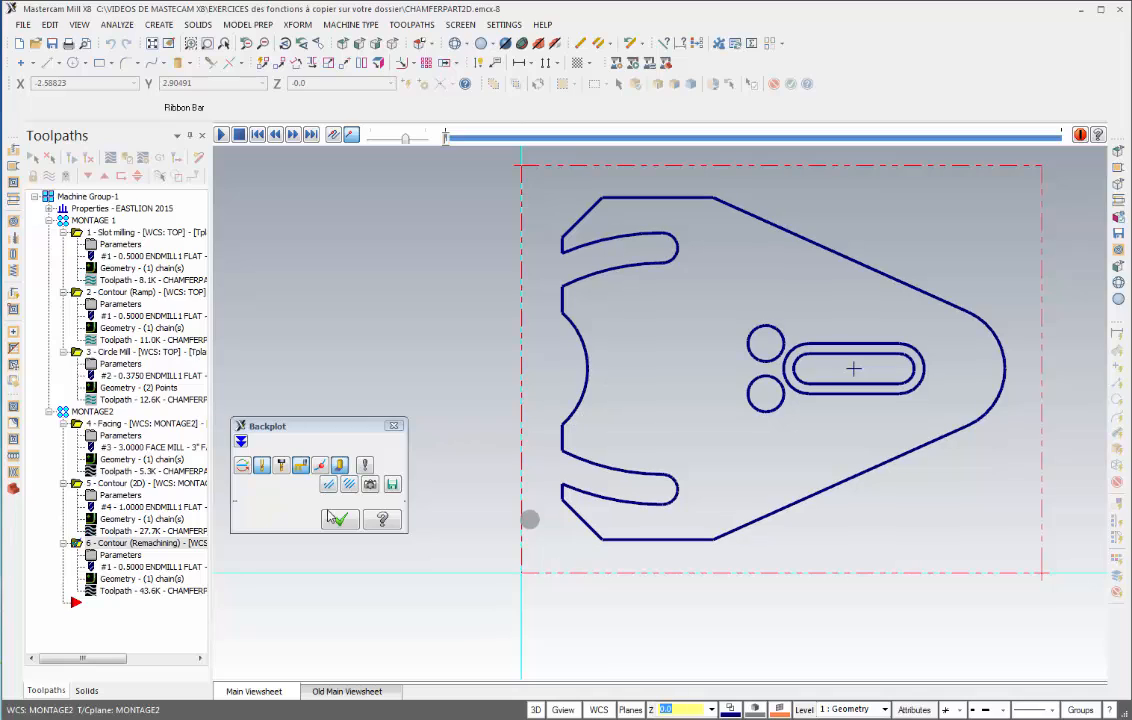
pyautogui.click(221, 135)
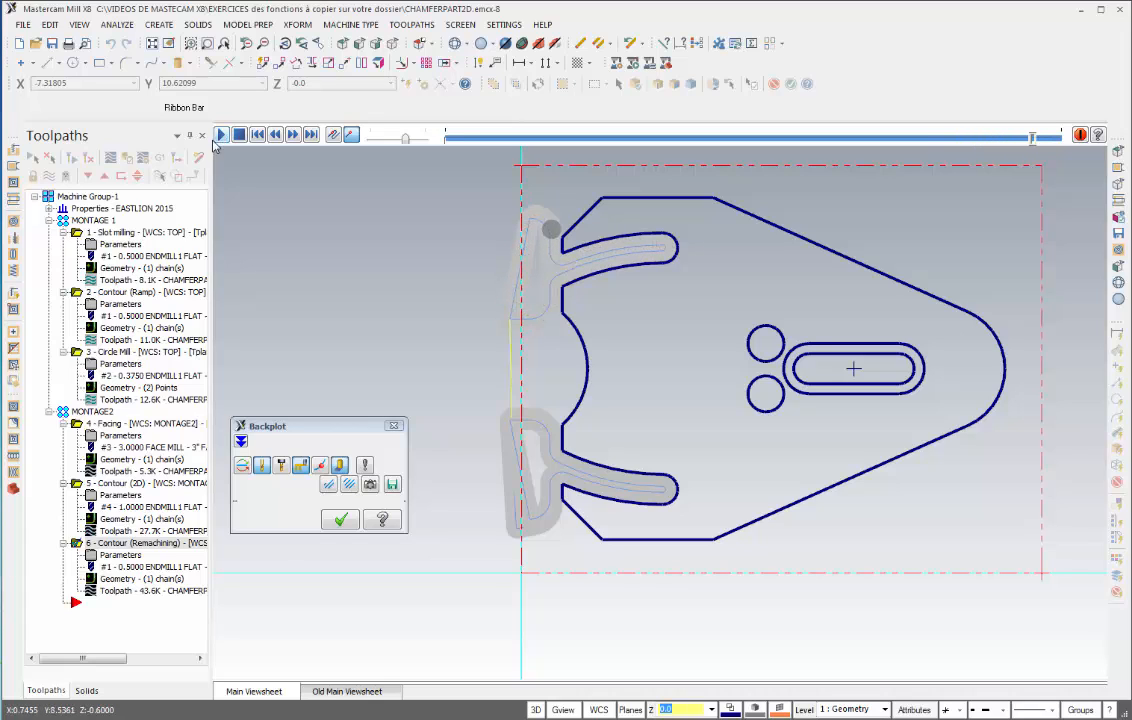
pyautogui.click(340, 521)
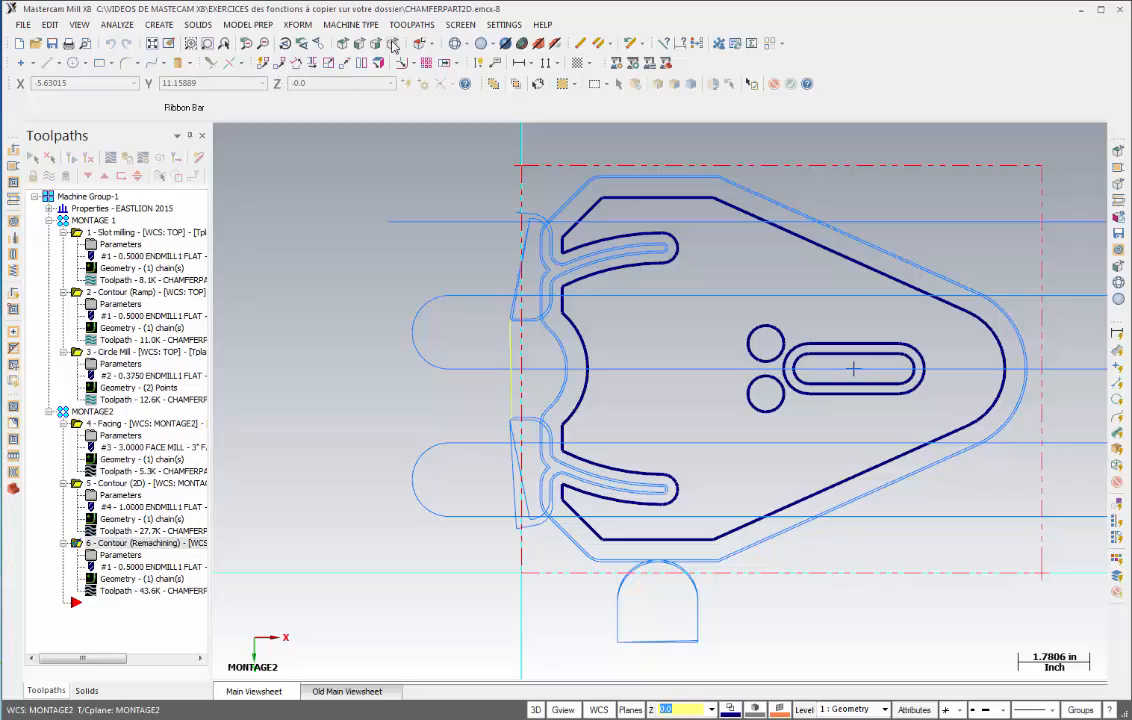
# - Switch to an isometric view of the part and hide the toolpath display
pyautogui.click(343, 45)
pyautogui.scroll(1, 468, 369)
pyautogui.moveTo(468, 369); pyautogui.dragTo(363, 307, button='middle')
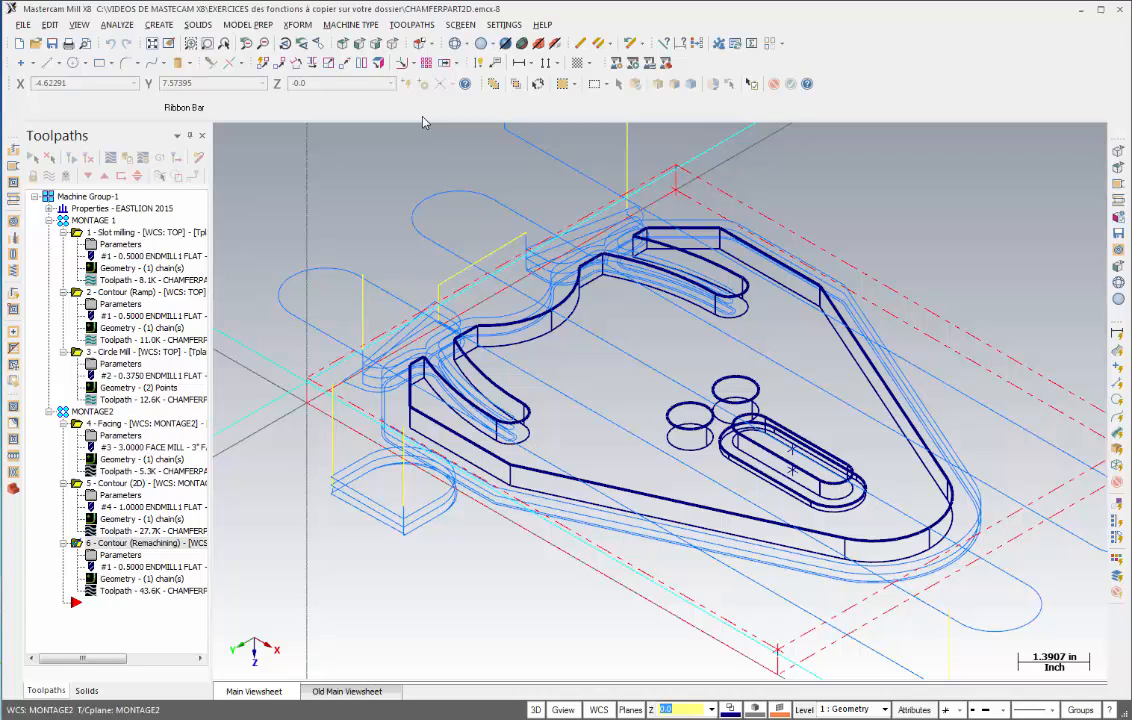
pyautogui.hotkey('alt', 't')
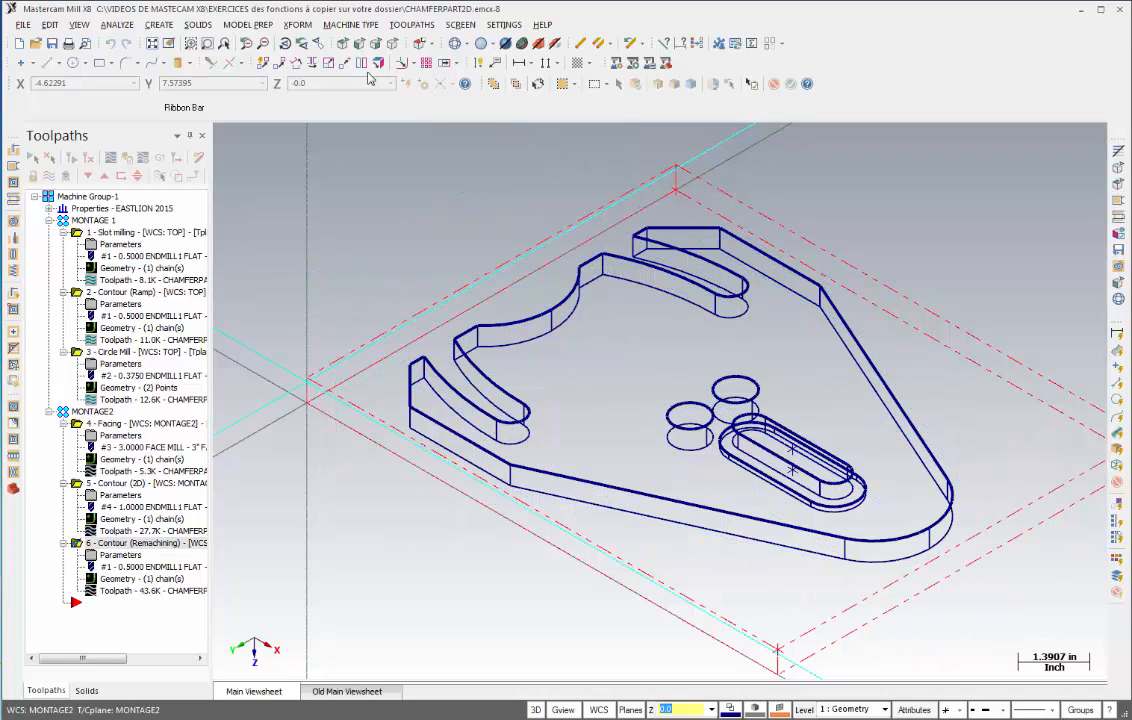
# - Start a new contour toolpath and chain the part's outer profile in C-plane mode
pyautogui.click(401, 25)
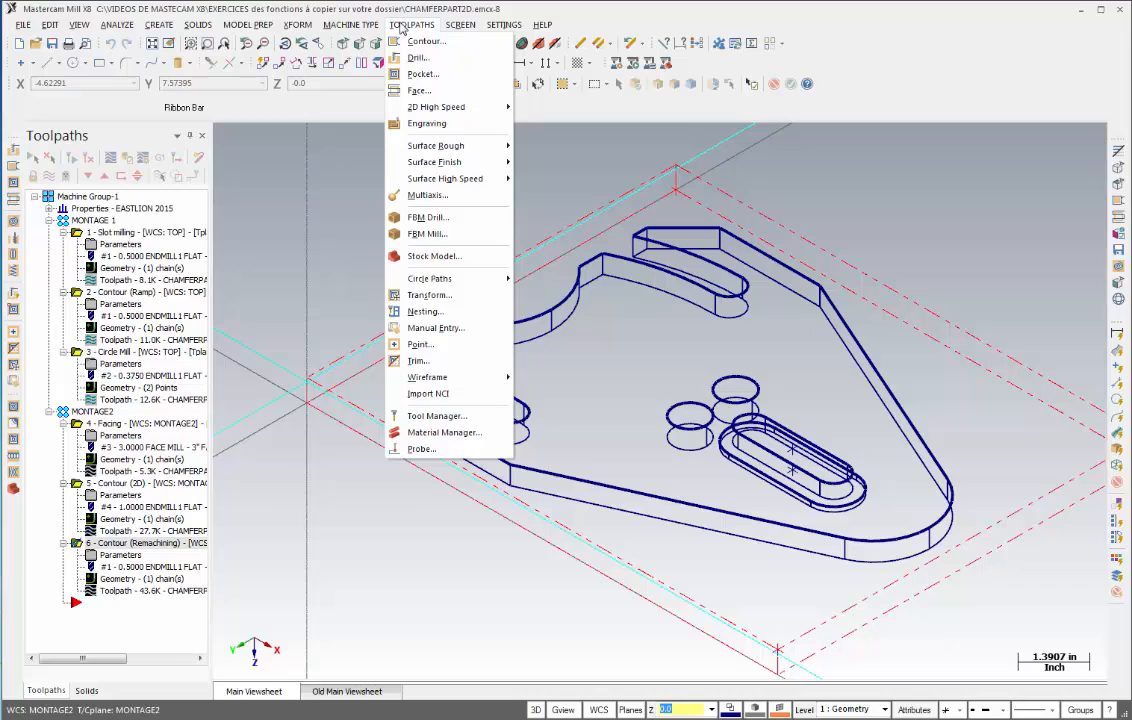
pyautogui.click(421, 44)
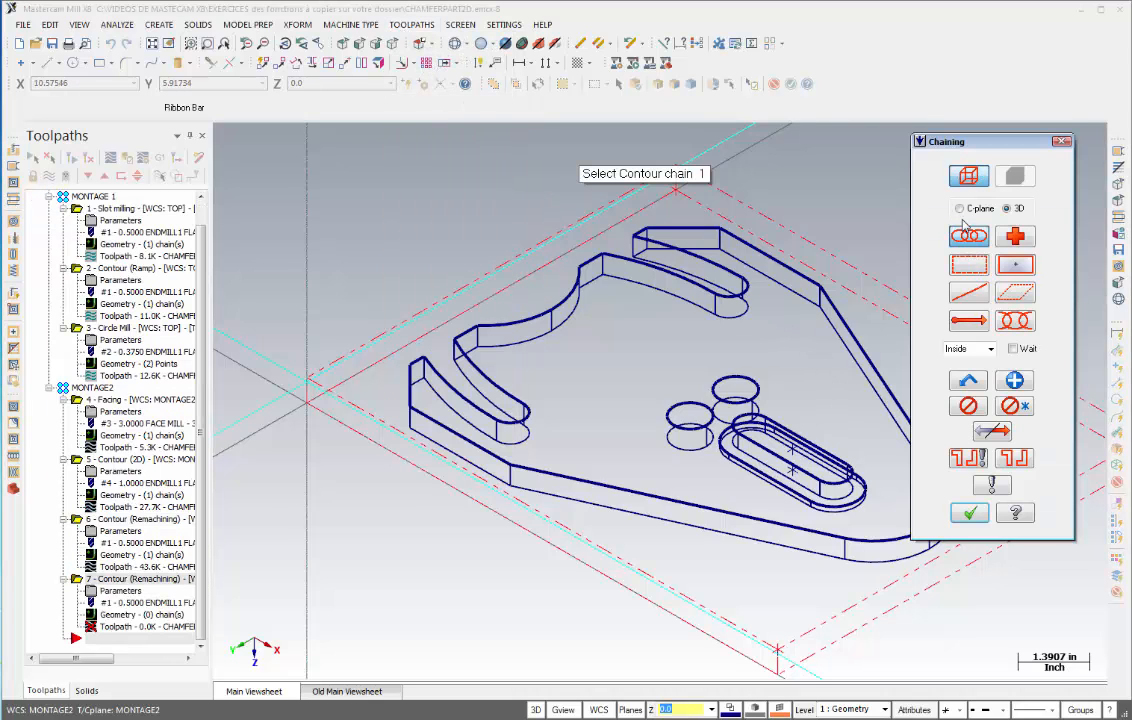
pyautogui.click(960, 209)
pyautogui.click(503, 460)
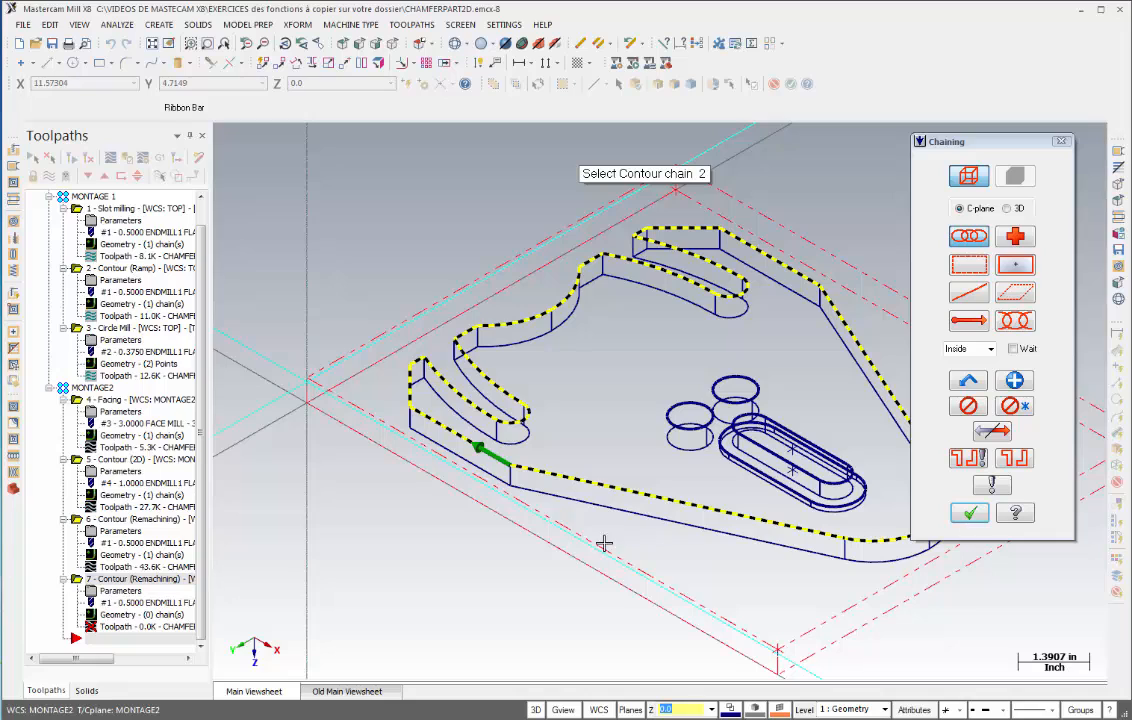
pyautogui.click(970, 513)
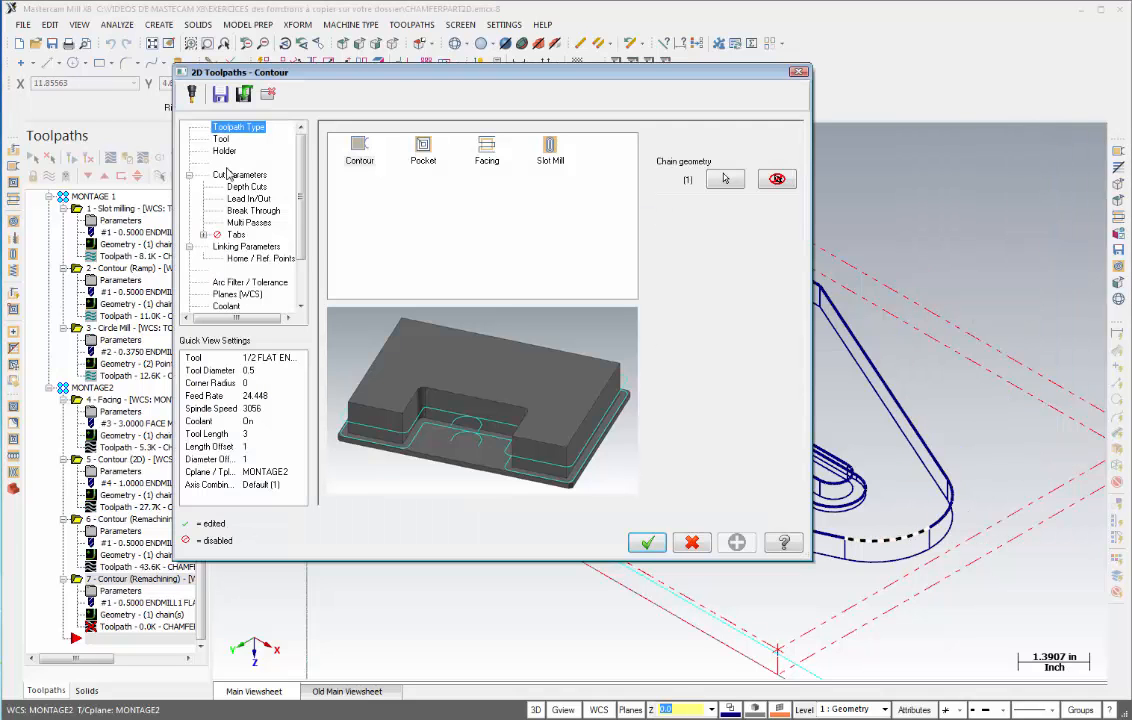
# - Pick the 3/4 CHAMFER MILL from the tool library, filtering the list to chamfer mills
pyautogui.click(220, 139)
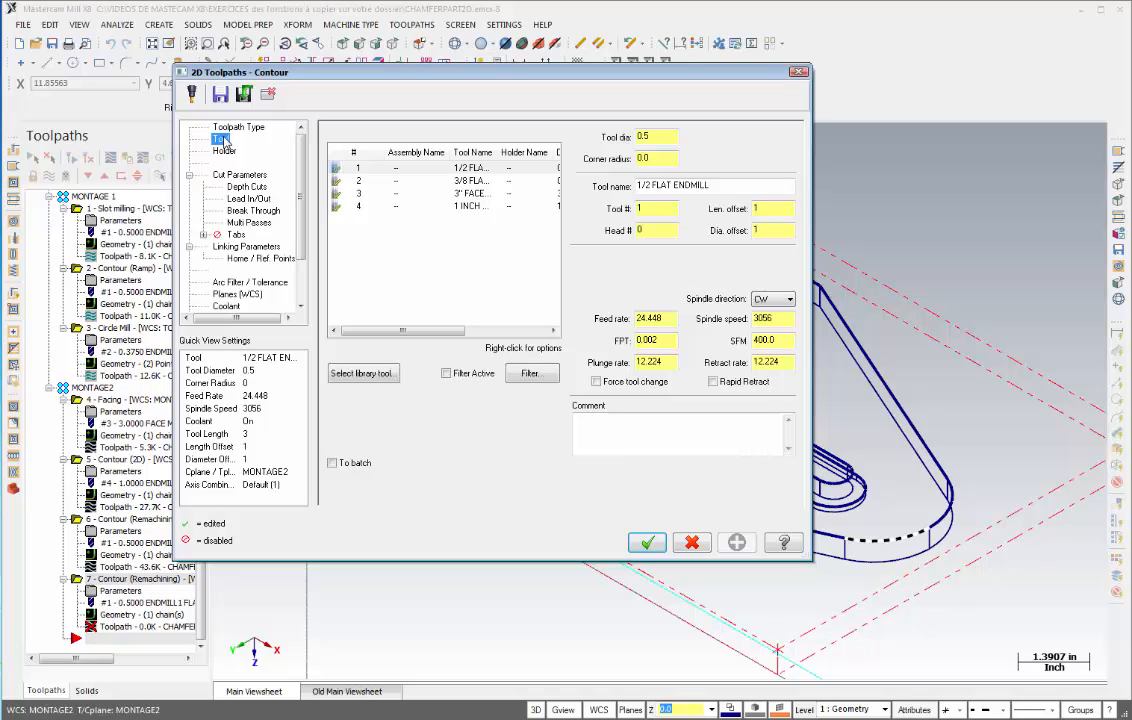
pyautogui.click(362, 375)
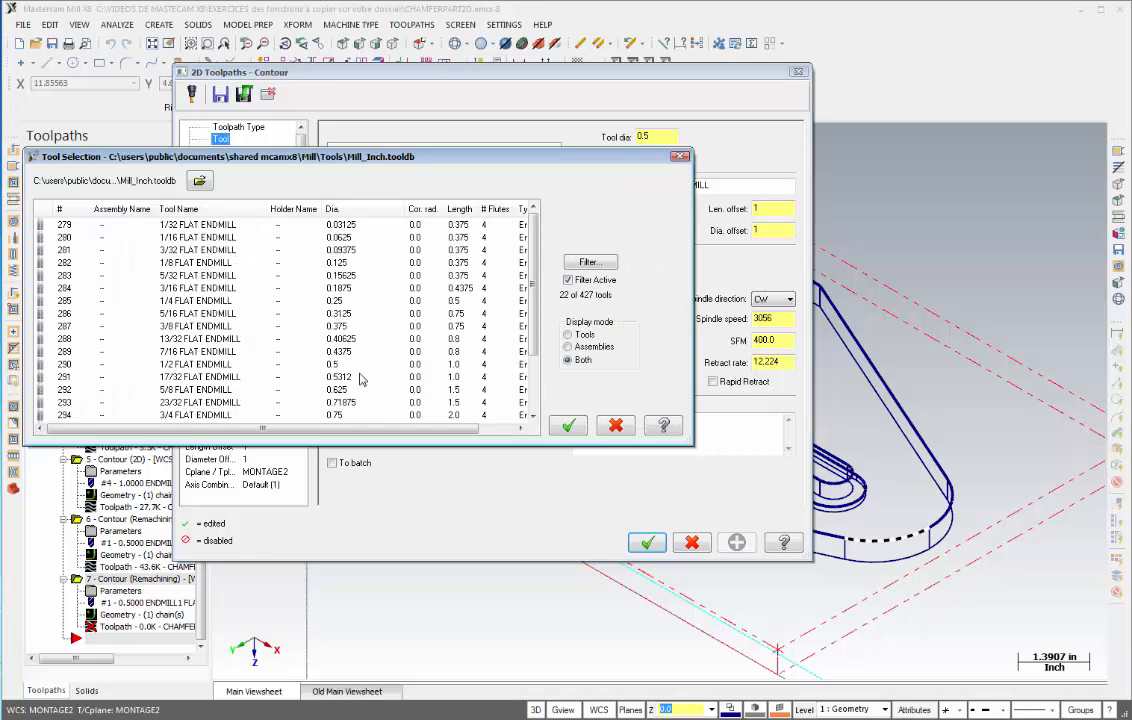
pyautogui.click(588, 262)
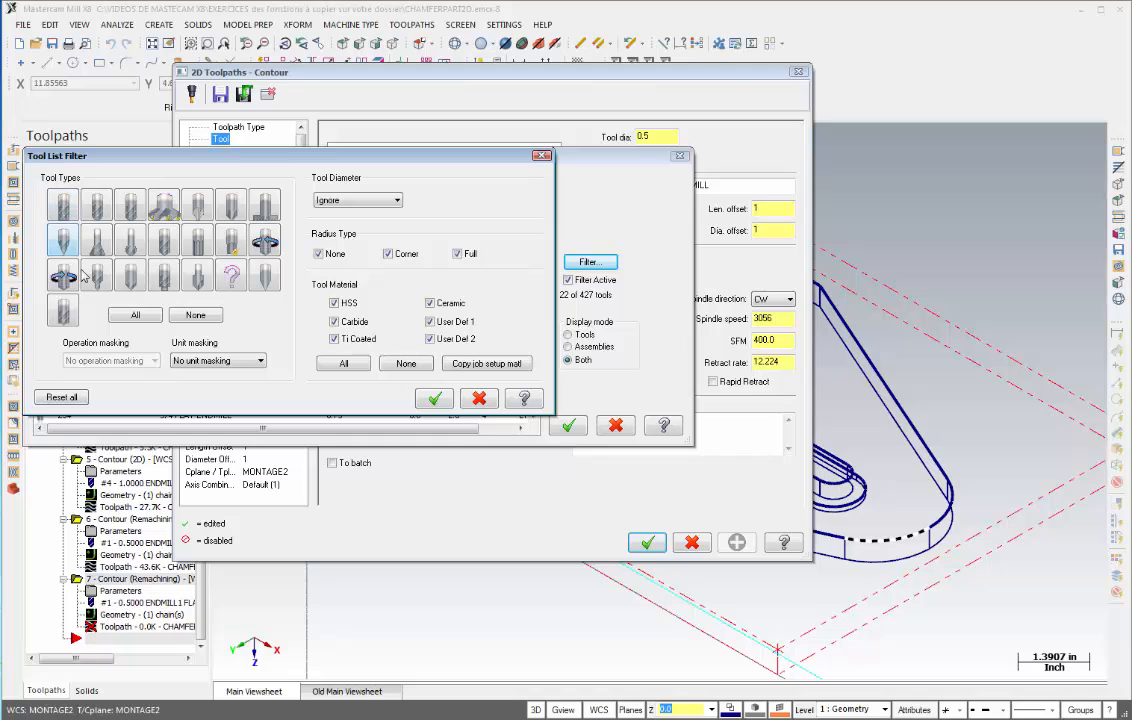
pyautogui.click(231, 210)
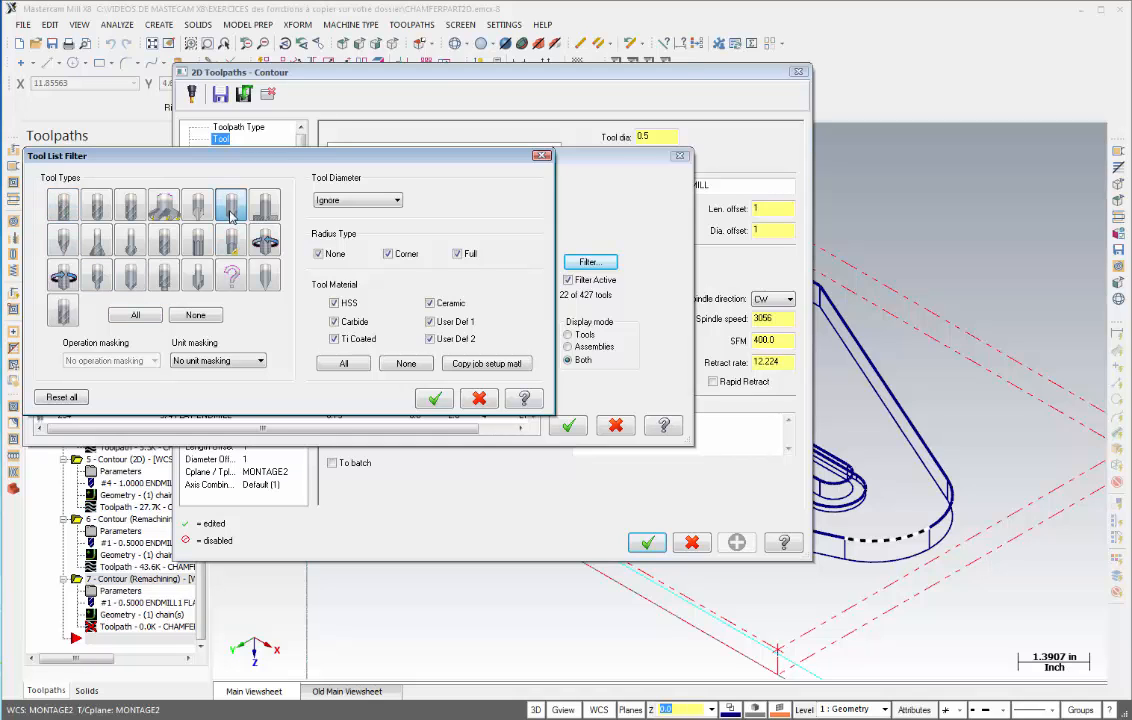
pyautogui.click(434, 398)
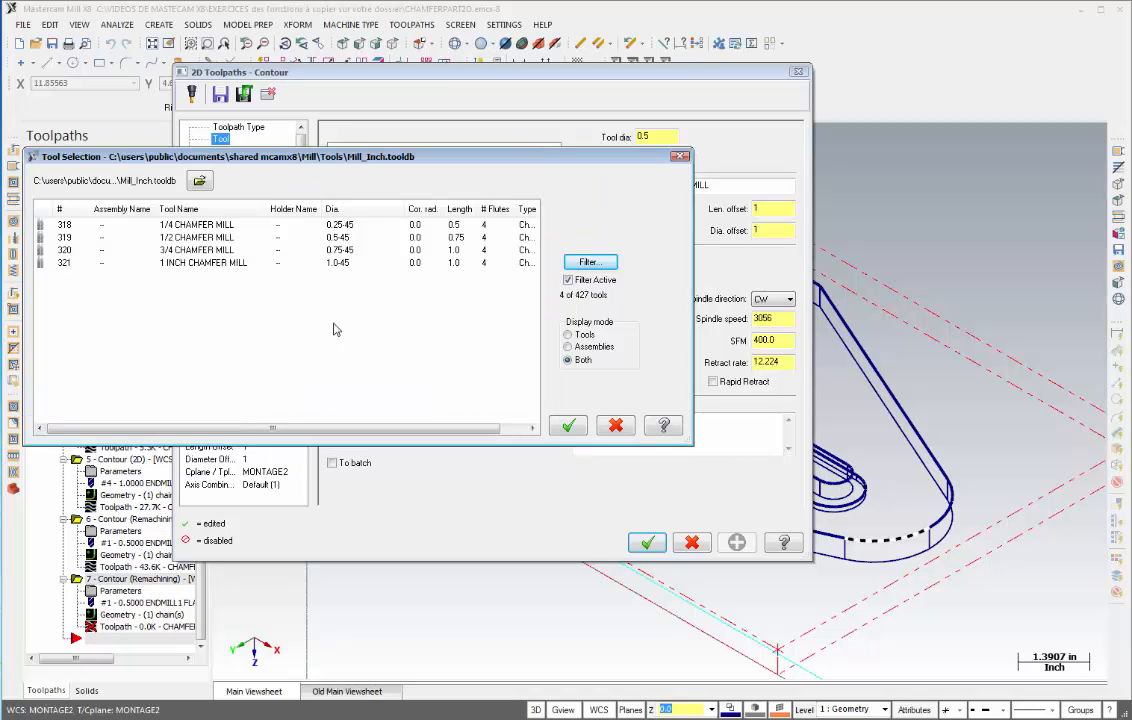
pyautogui.click(207, 250)
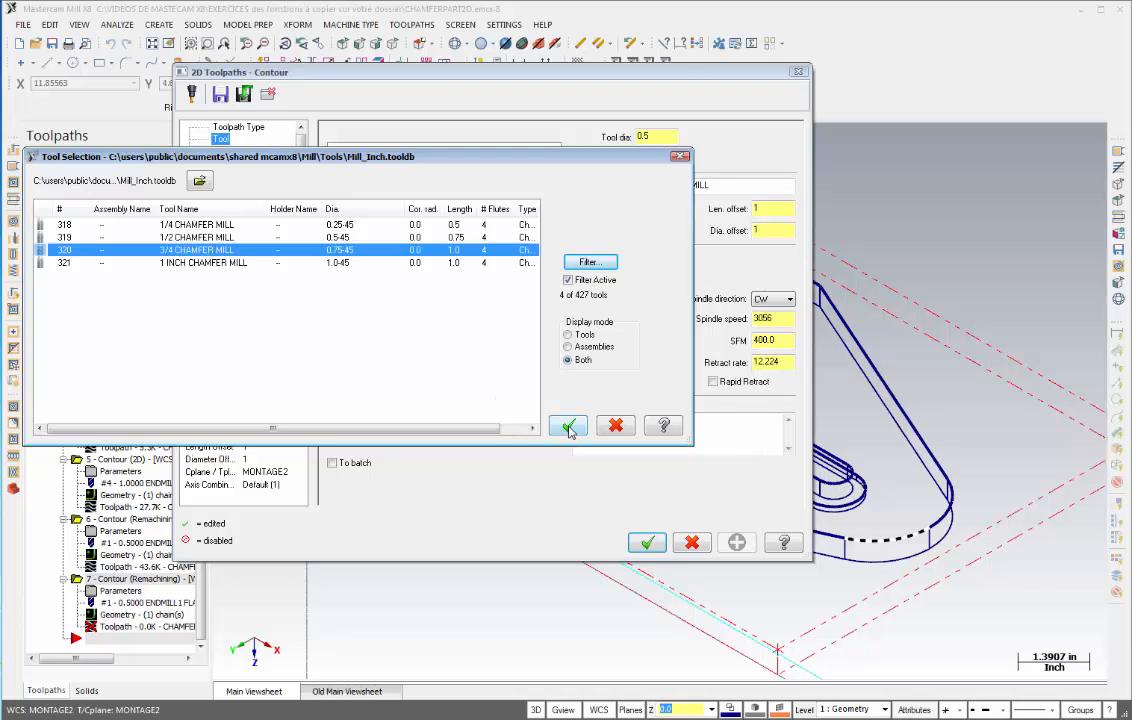
pyautogui.click(568, 427)
# - Set the contour type to 2D chamfer with a 0.1 width and 0.1 tip offset
pyautogui.click(230, 175)
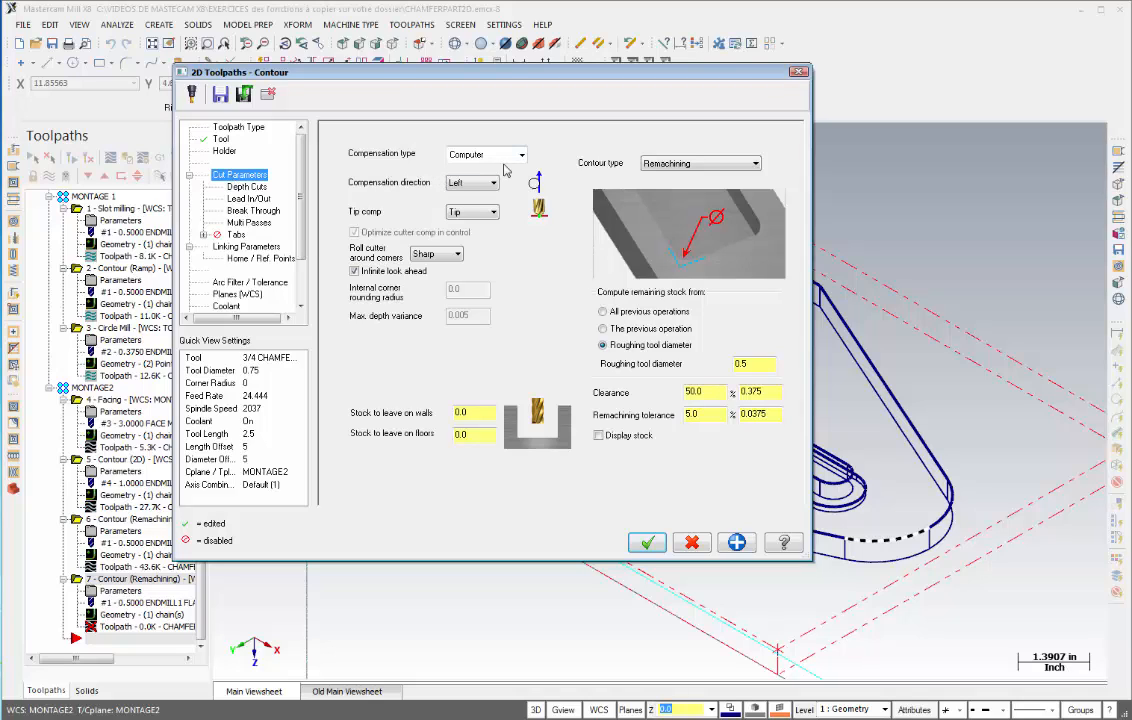
pyautogui.click(491, 184)
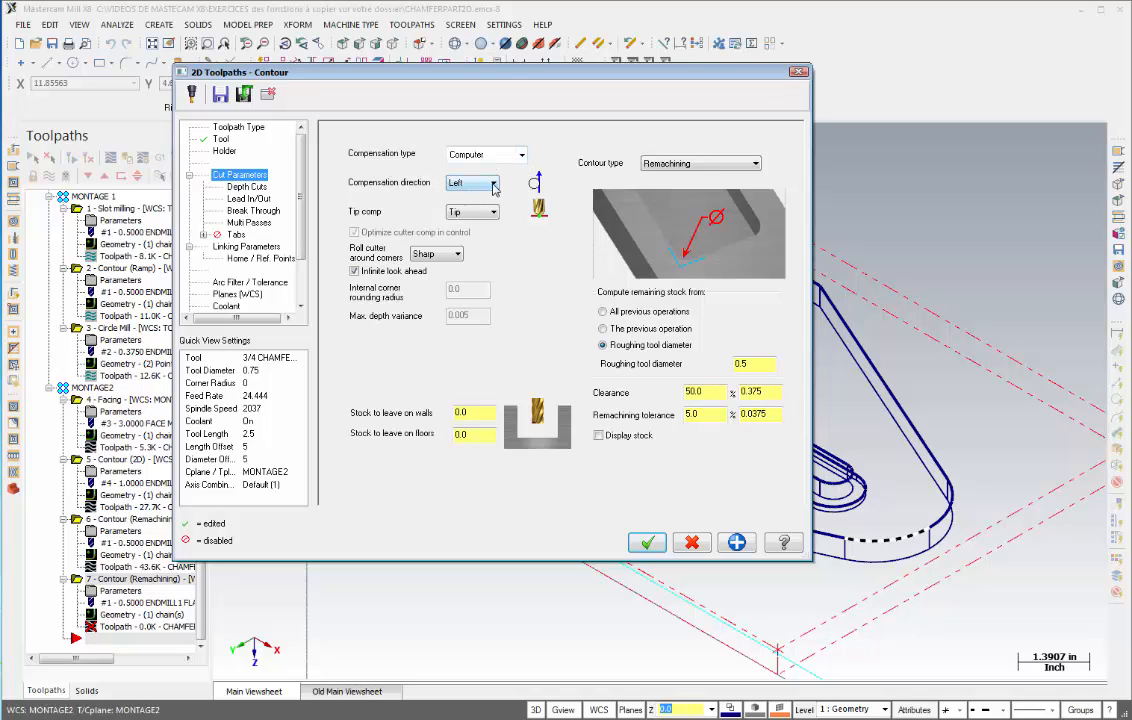
pyautogui.click(680, 163)
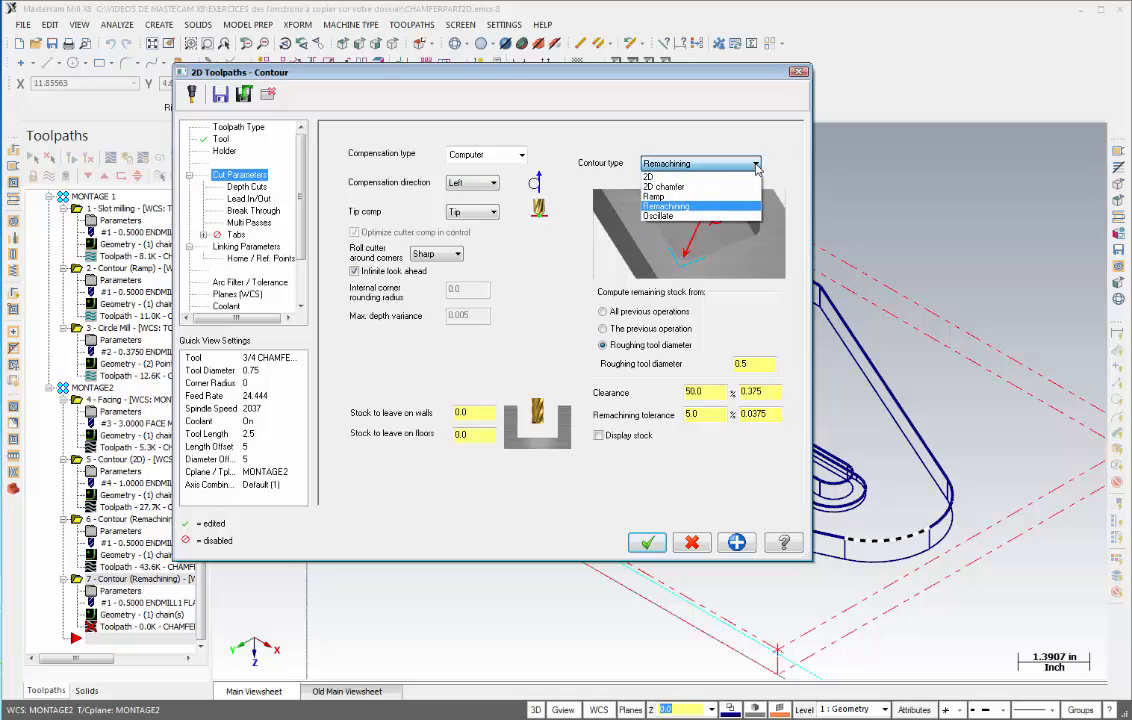
pyautogui.click(668, 187)
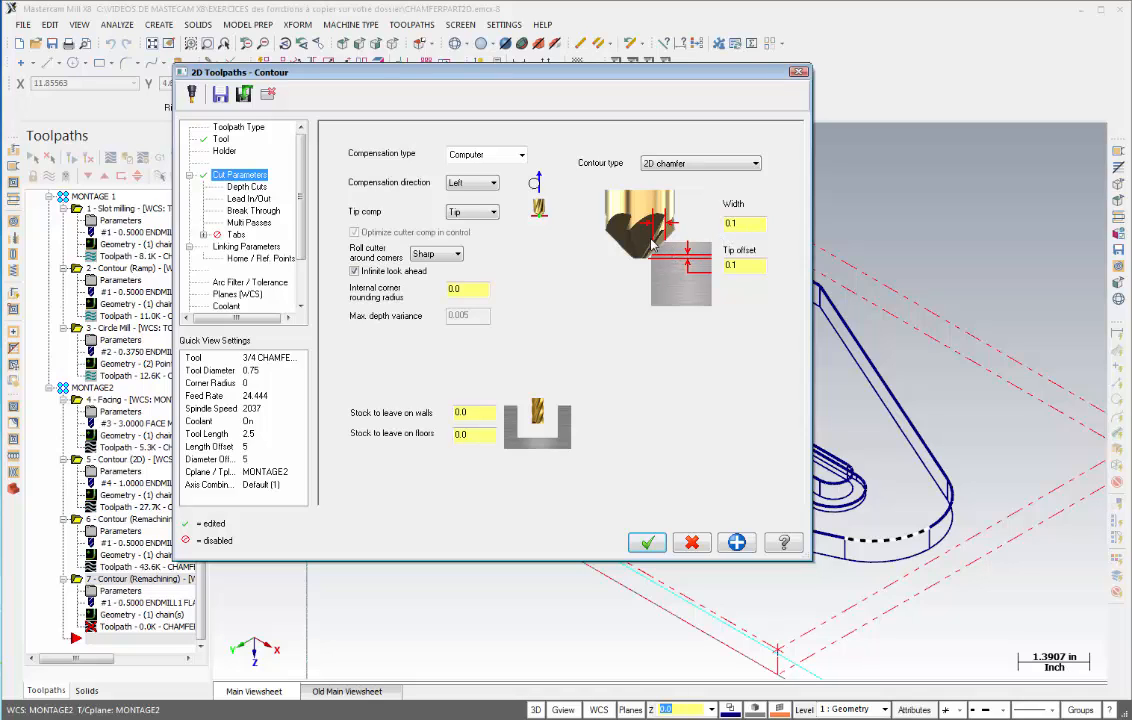
pyautogui.doubleClick(721, 223)
pyautogui.doubleClick(745, 266)
# - Disable depth cuts for the chamfer contour and review its lead in/out settings
pyautogui.click(246, 186)
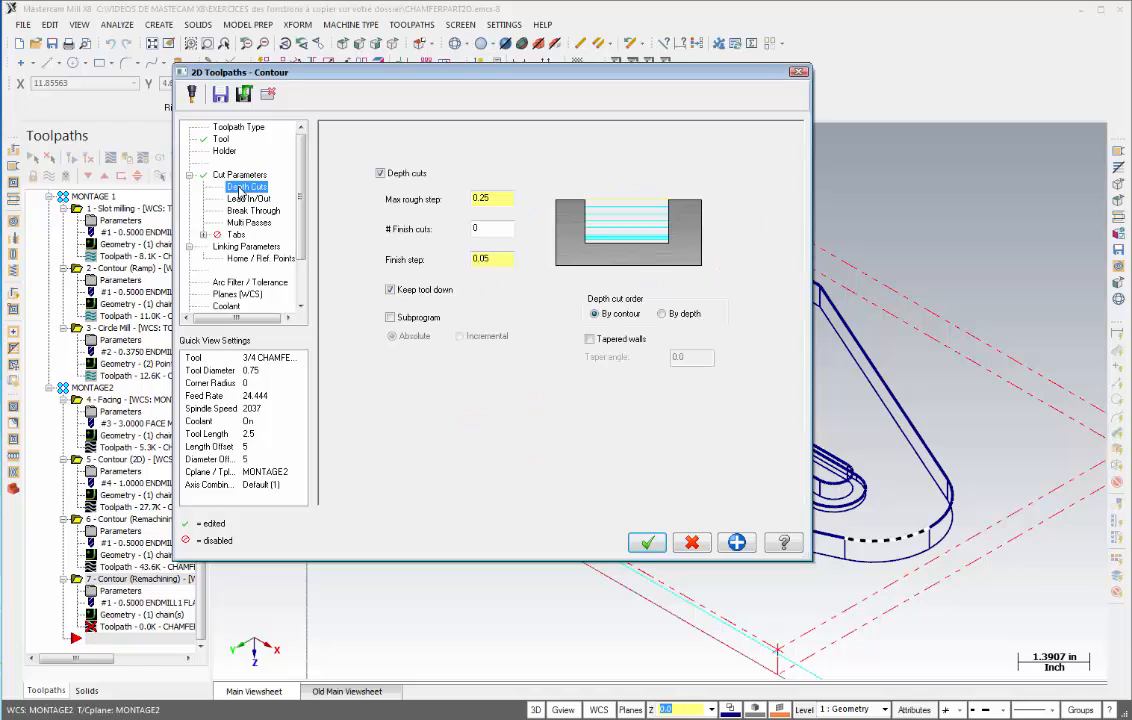
pyautogui.click(380, 174)
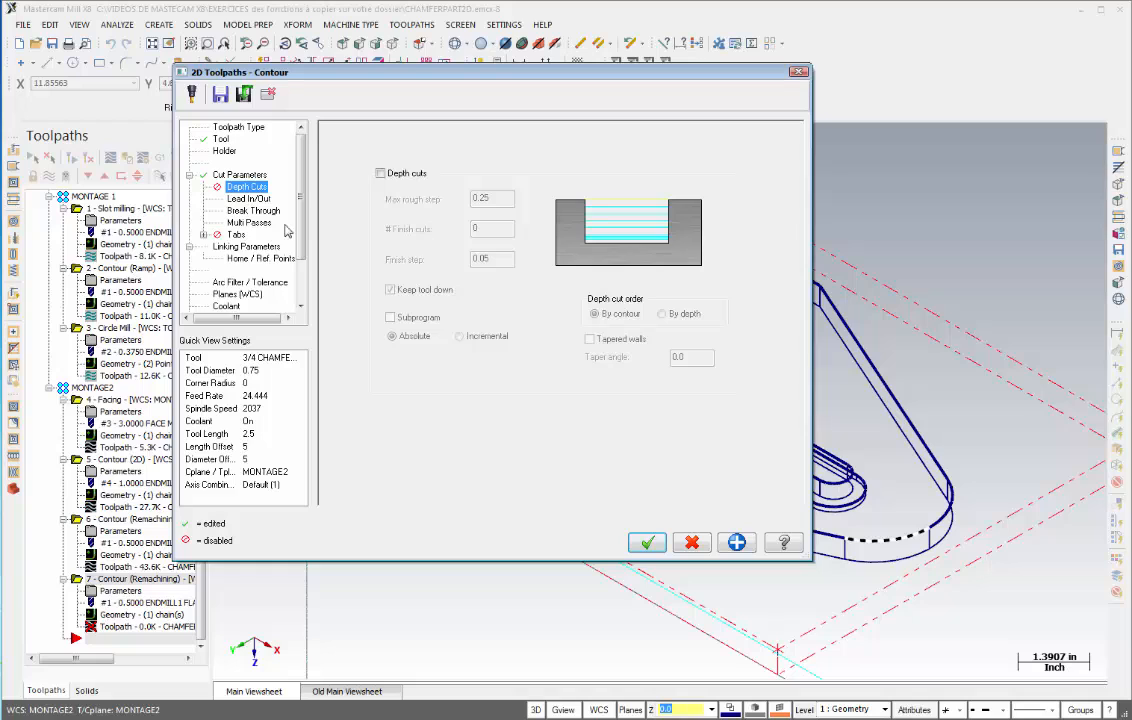
pyautogui.click(249, 198)
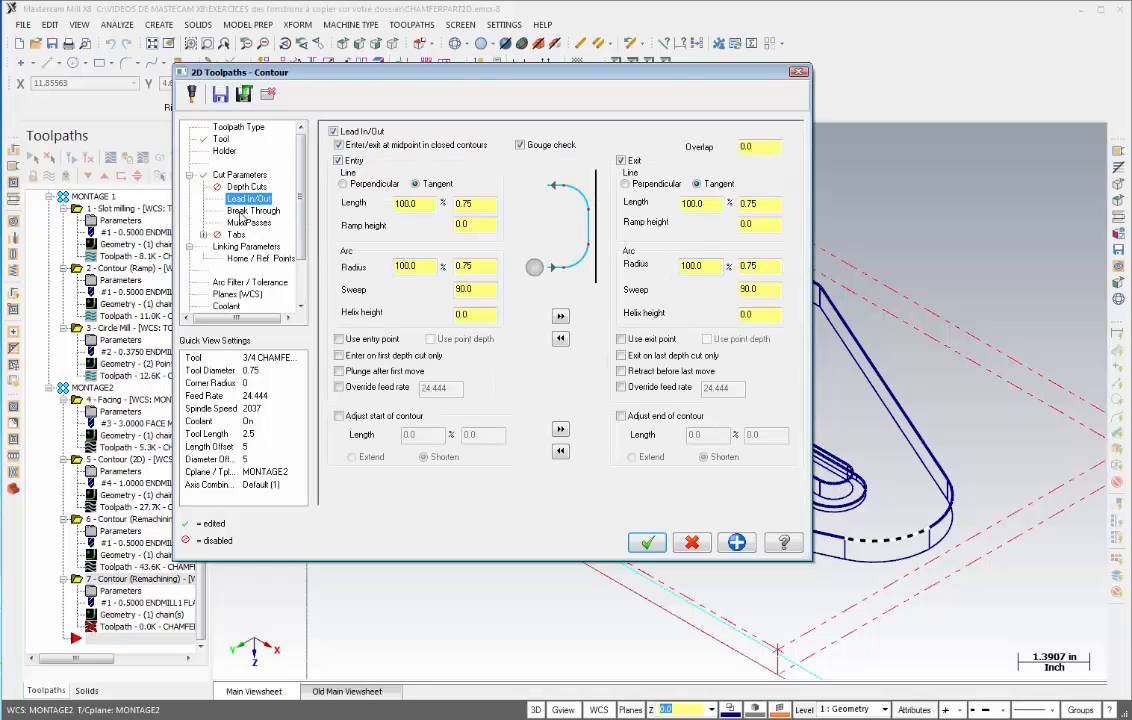
# - Disable break through and multi passes for the chamfer contour
pyautogui.click(245, 211)
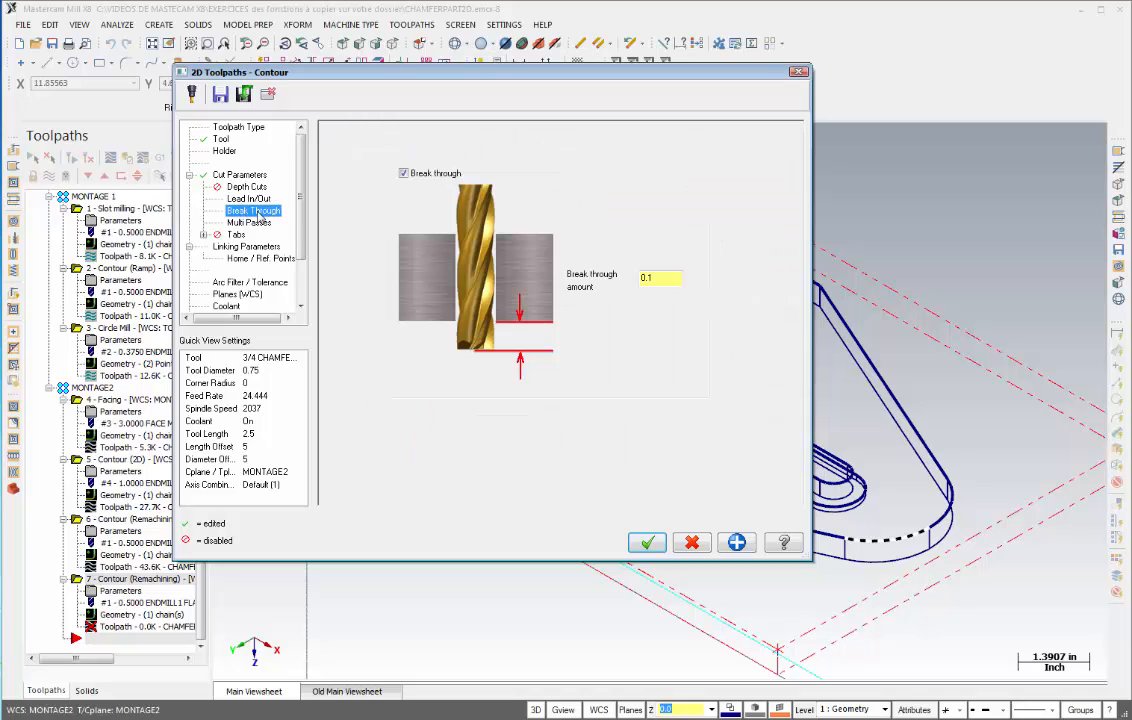
pyautogui.click(403, 174)
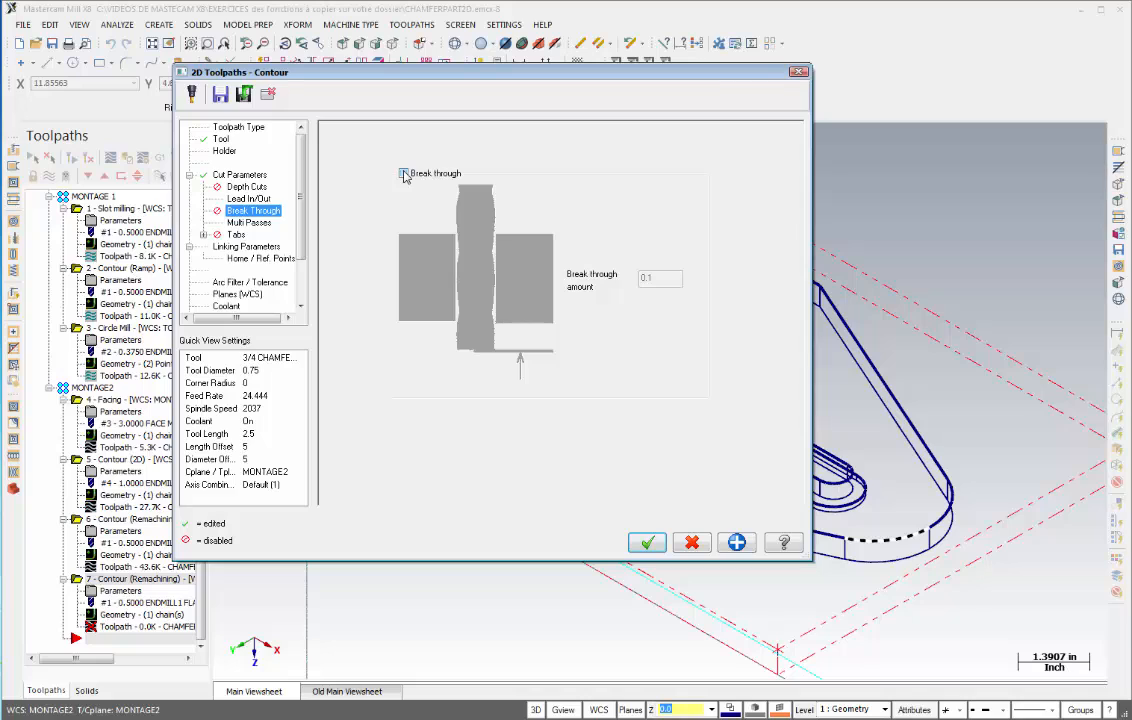
pyautogui.click(250, 222)
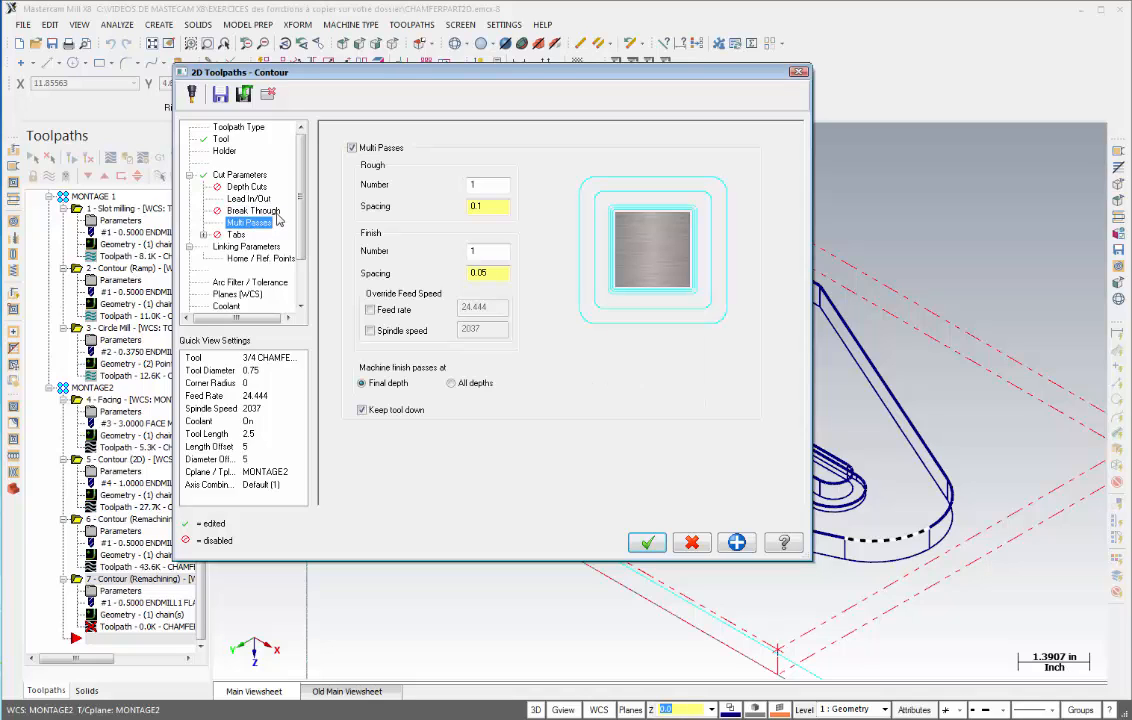
pyautogui.click(352, 147)
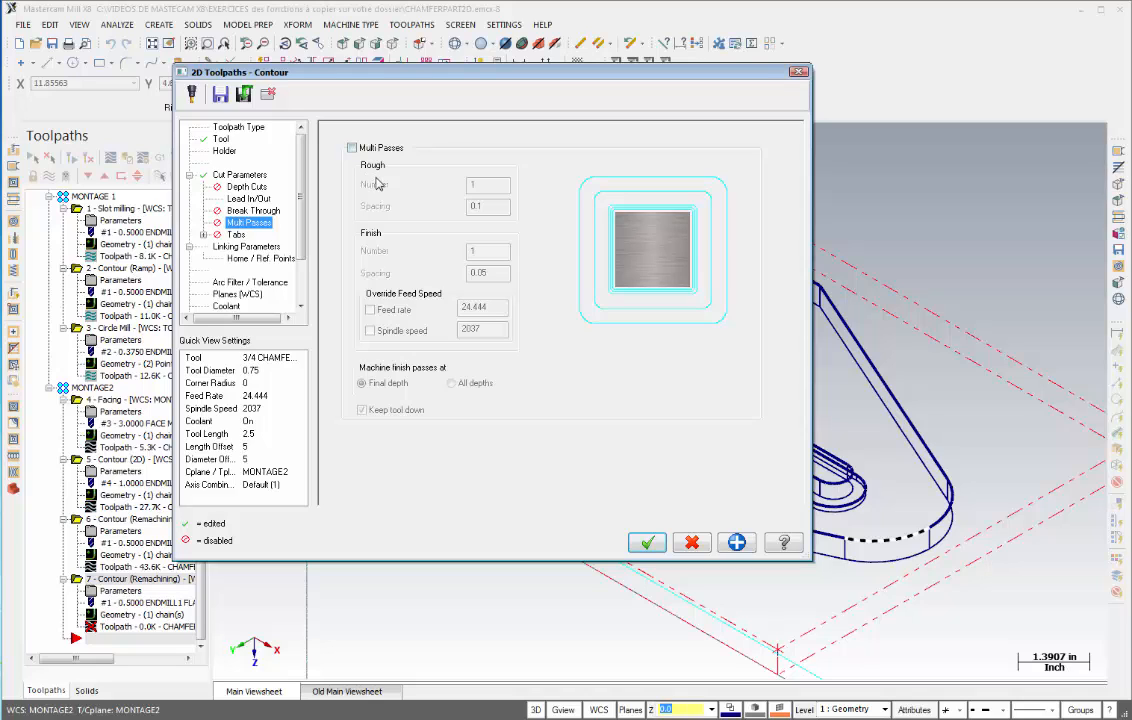
# - Check the linking parameters and coolant, and accept the 2D chamfer contour toolpath
pyautogui.click(244, 247)
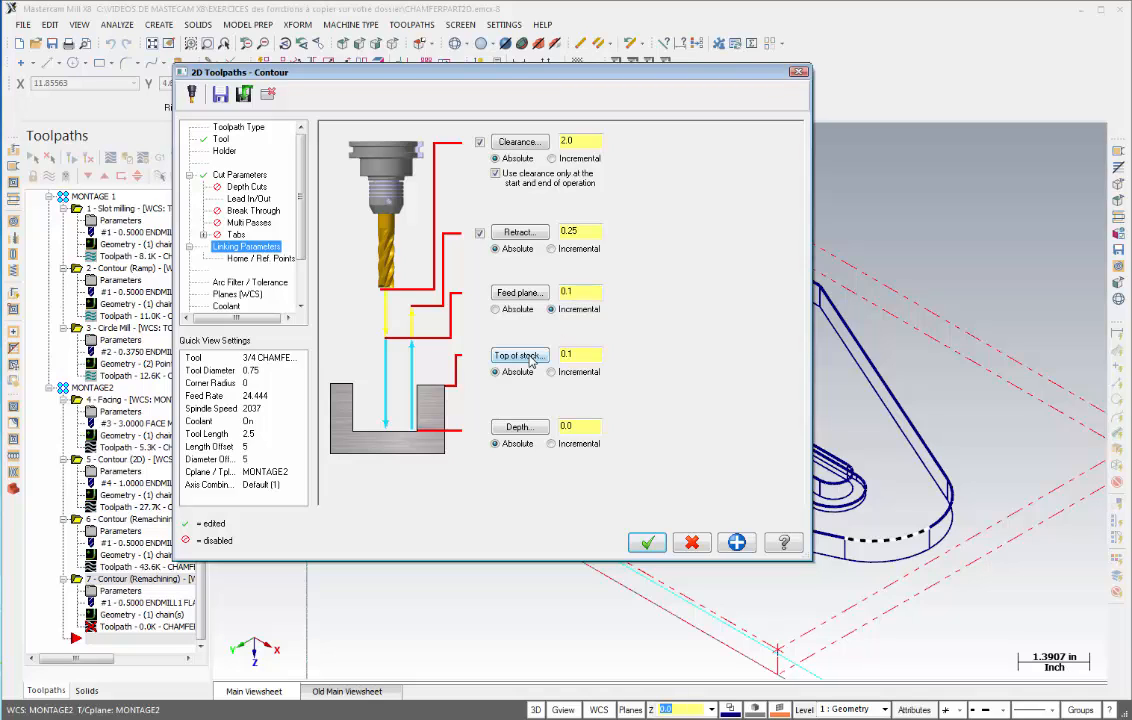
pyautogui.moveTo(578, 356); pyautogui.dragTo(553, 355)
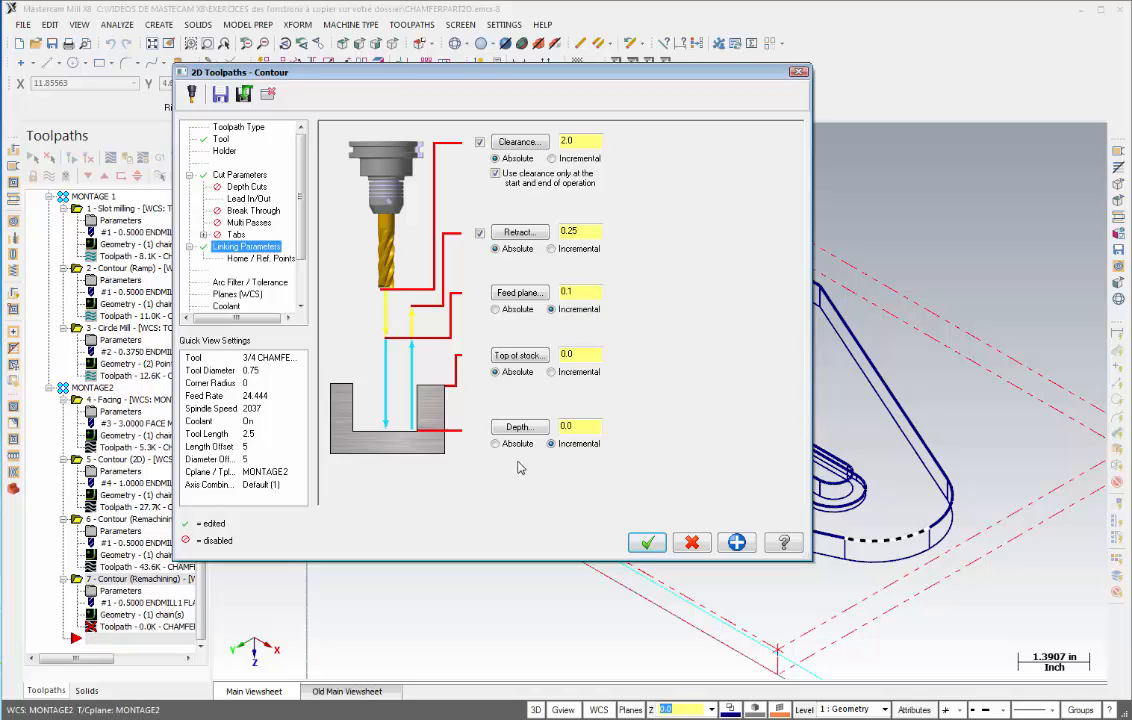
pyautogui.click(226, 305)
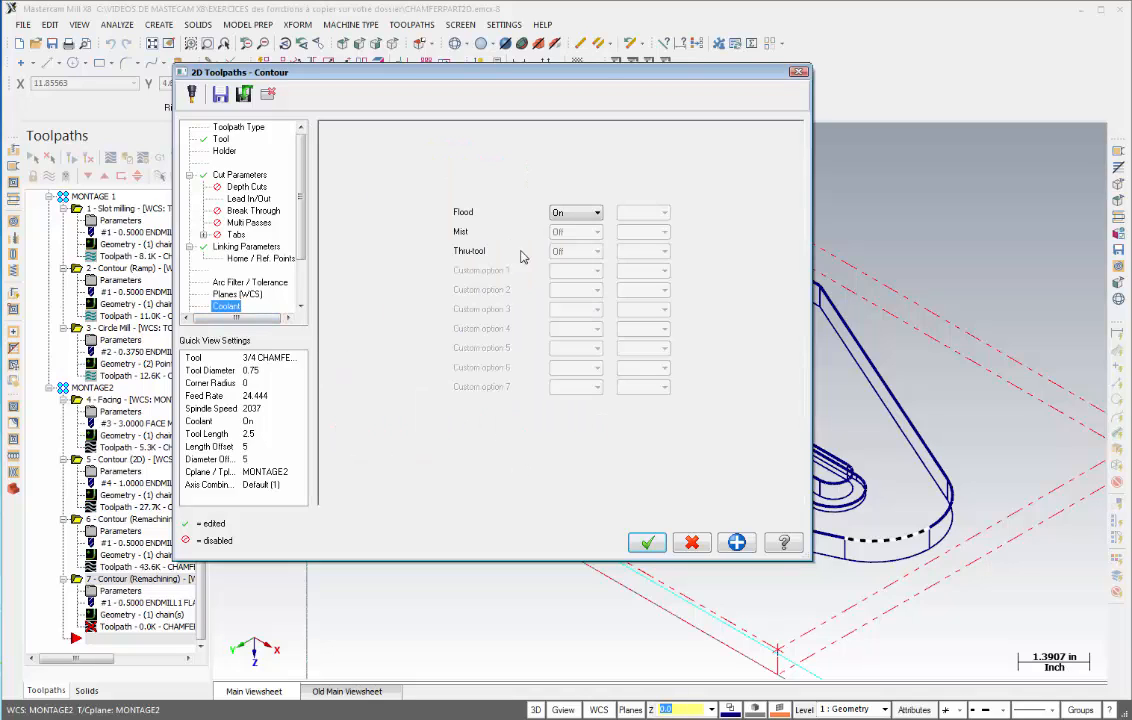
pyautogui.click(648, 543)
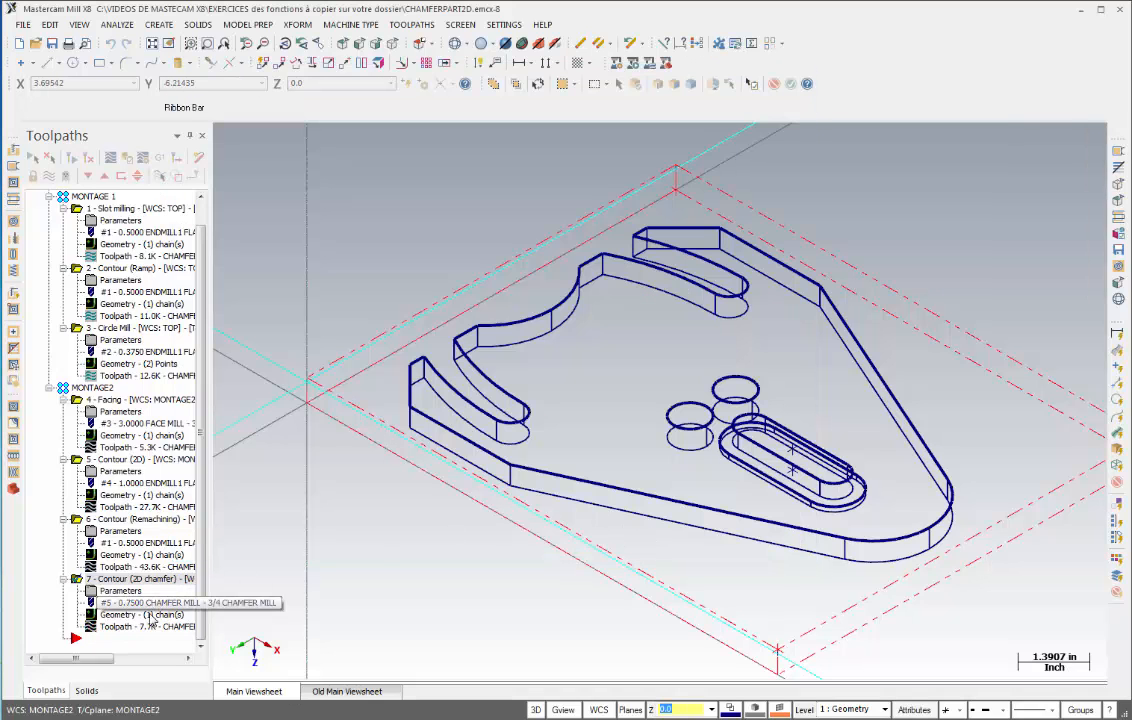
# - Backplot the 2D chamfer contour toolpath
pyautogui.click(119, 629)
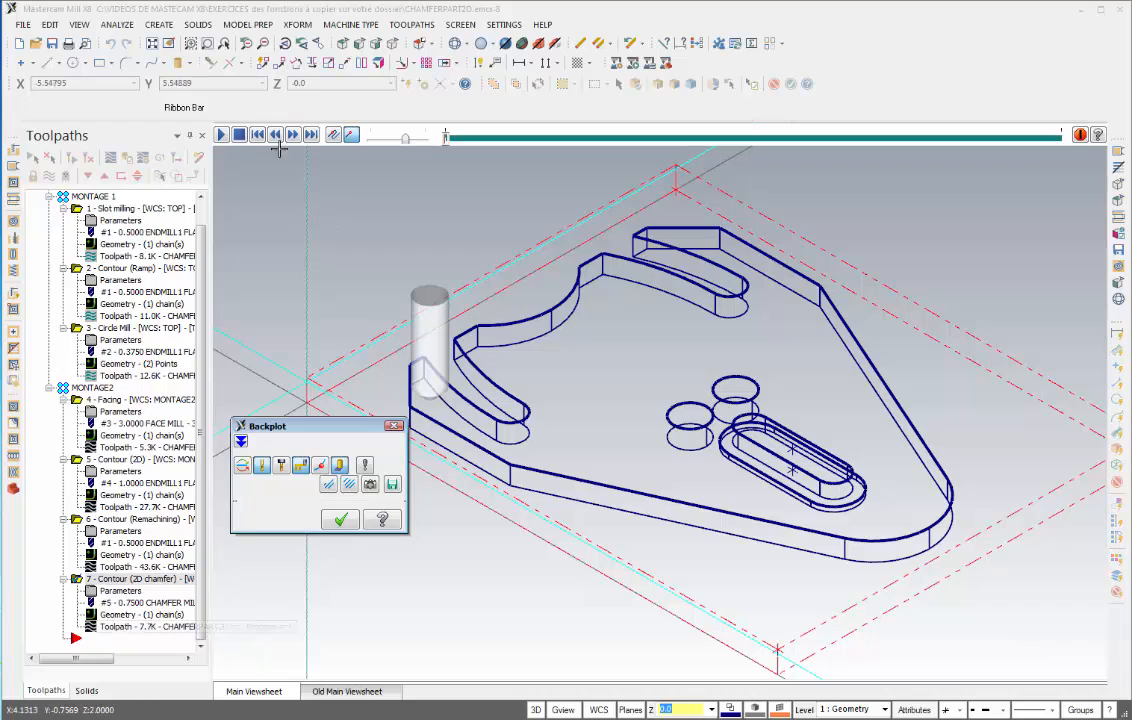
pyautogui.click(222, 134)
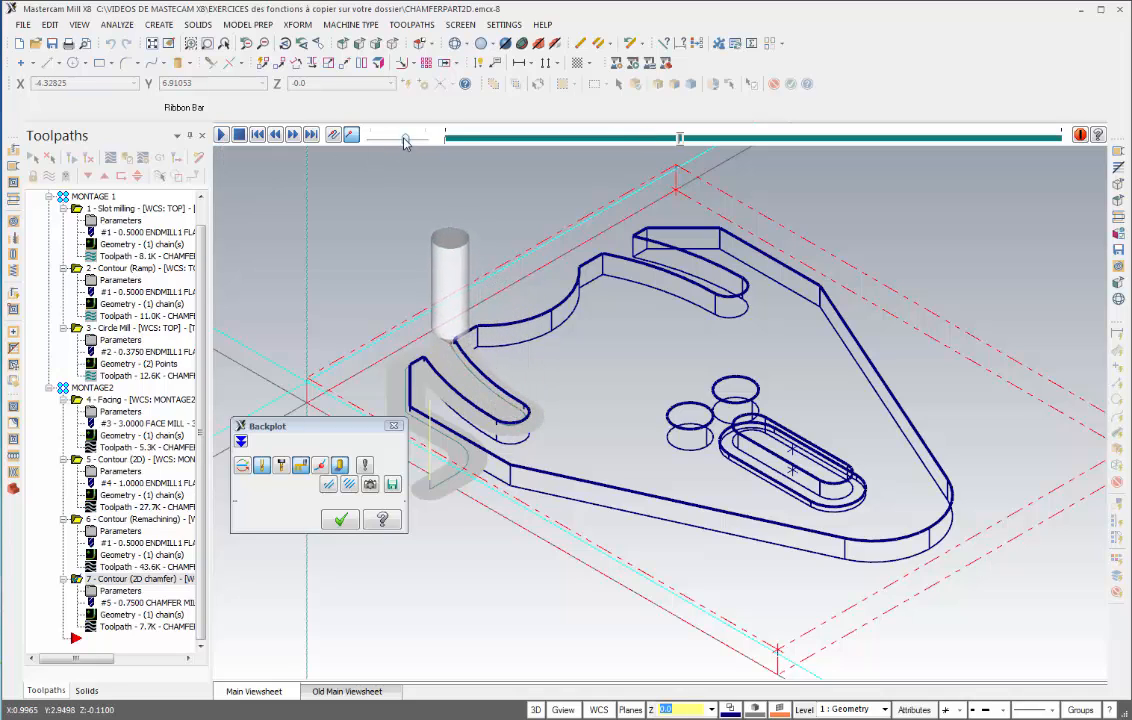
pyautogui.moveTo(405, 139); pyautogui.dragTo(413, 142)
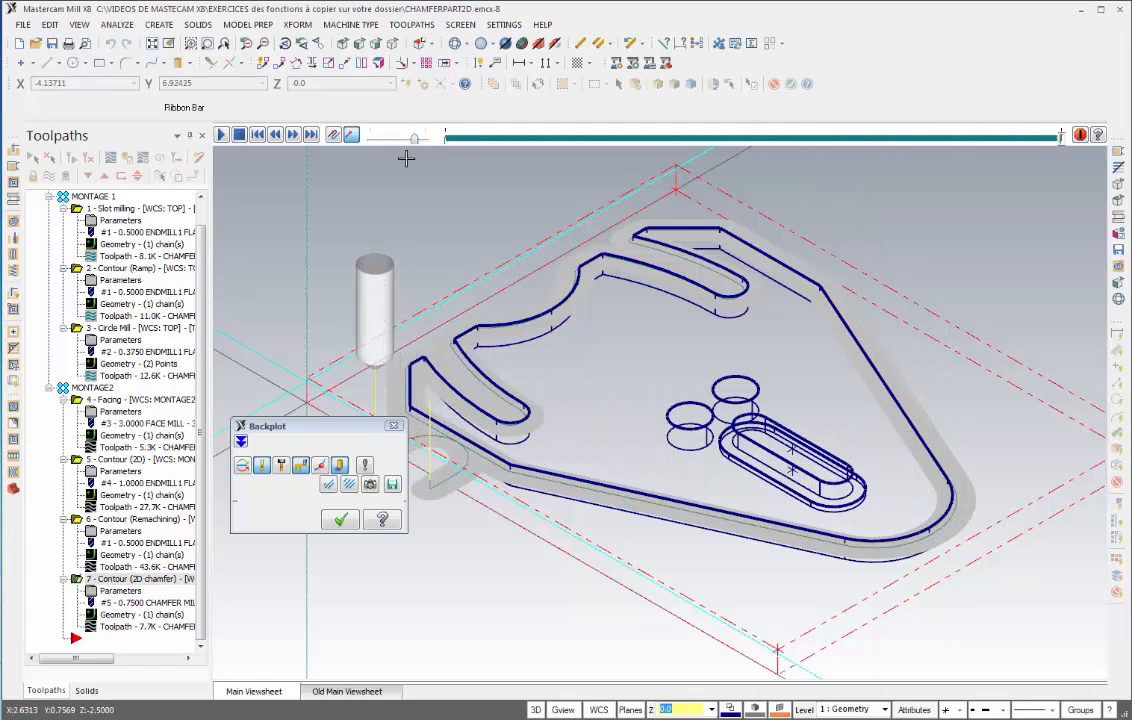
pyautogui.click(339, 520)
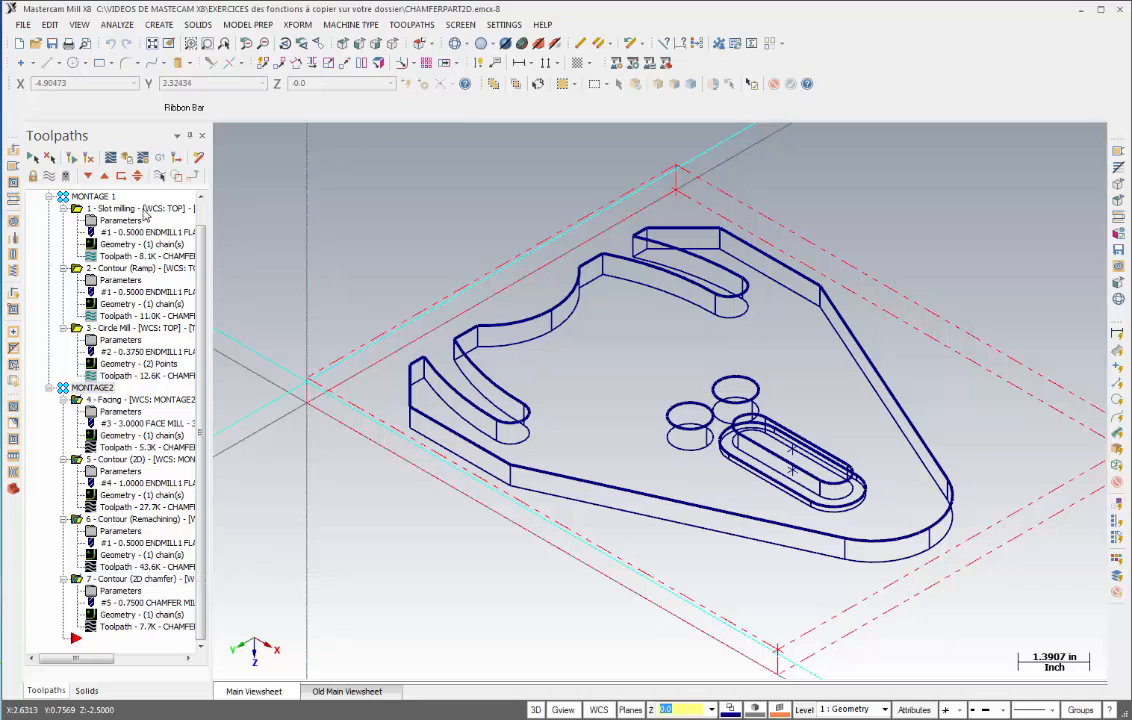
# - Open verification of the MONTAGE2 toolpaths in the simulator and set playback to stop at each operation change
pyautogui.click(128, 162)
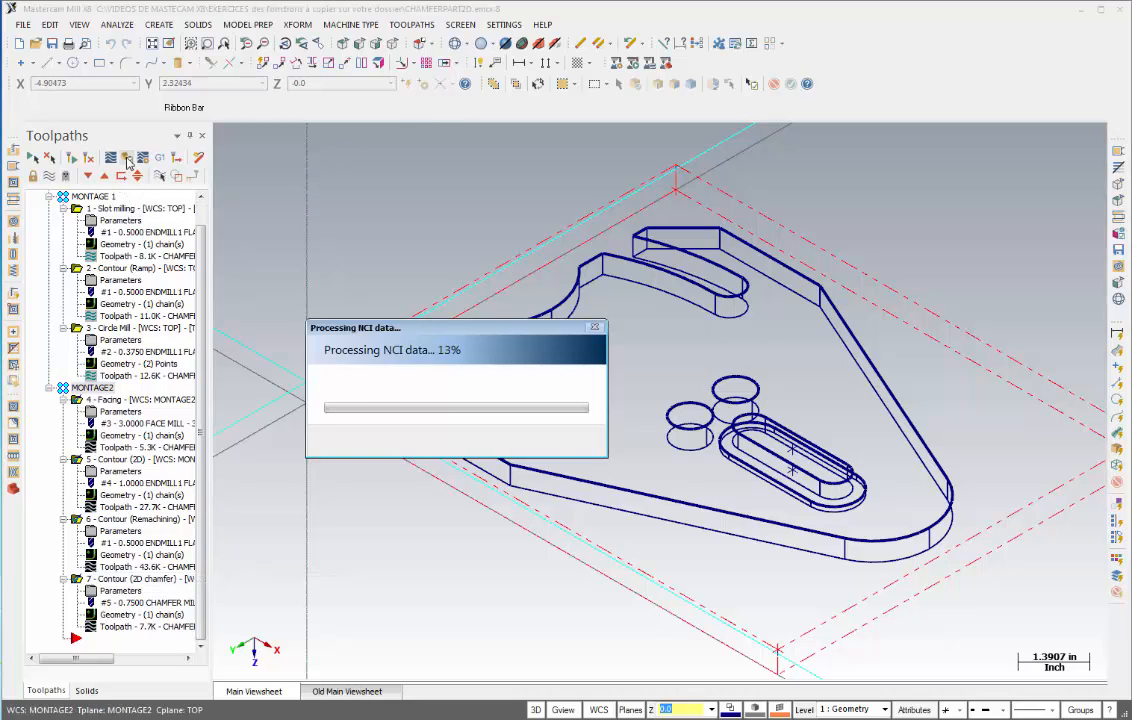
pyautogui.scroll(-3, 740, 325)
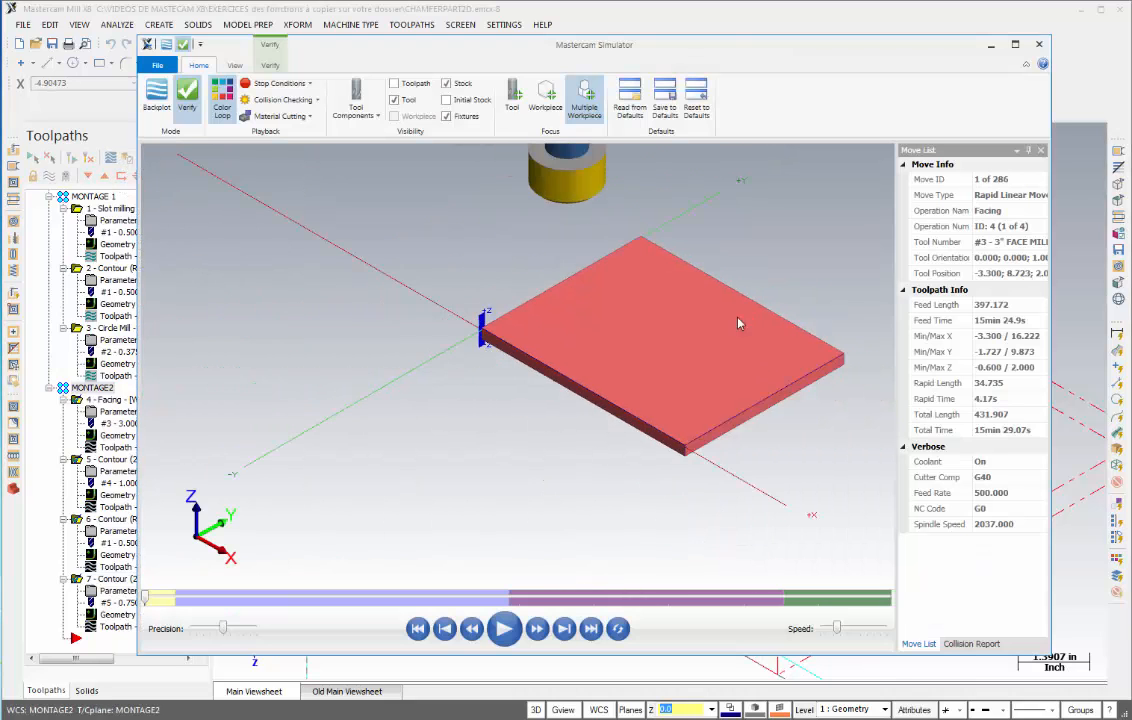
pyautogui.scroll(5, 600, 348)
pyautogui.scroll(-2, 530, 350)
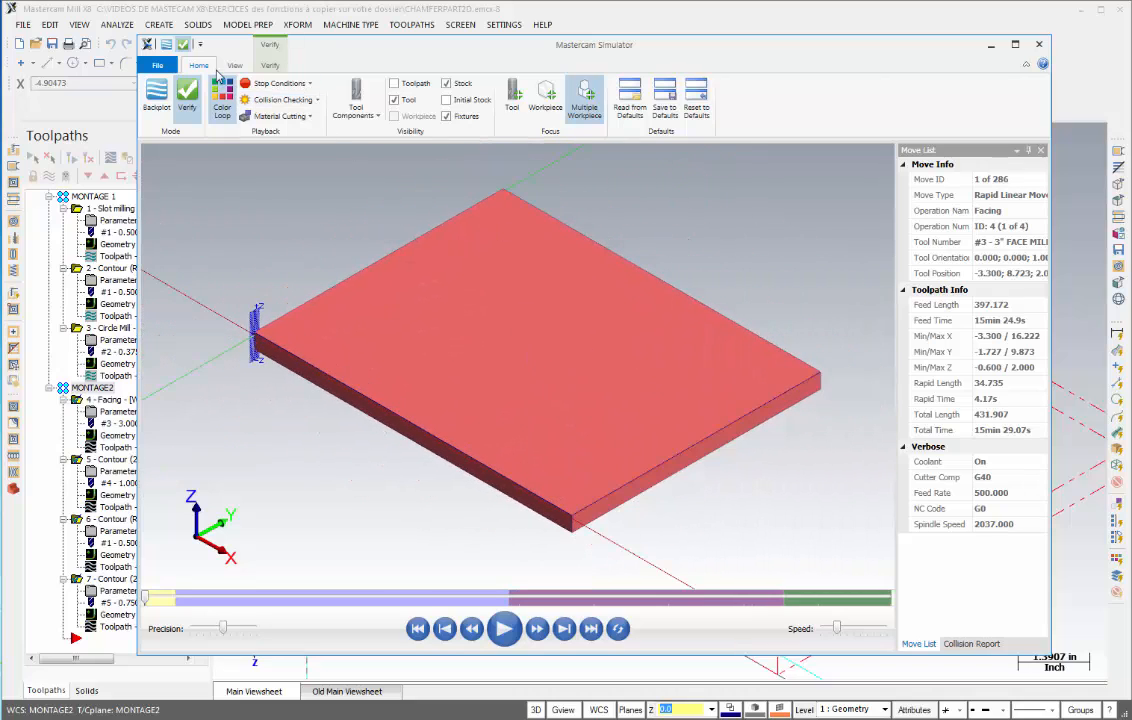
pyautogui.click(271, 86)
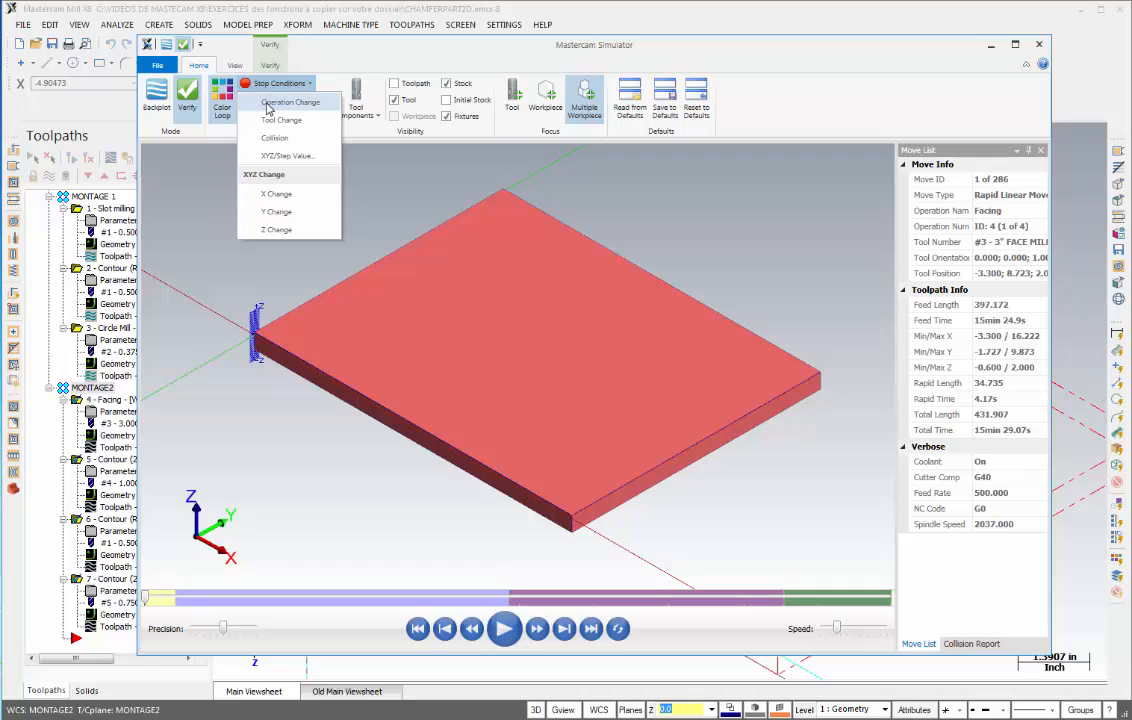
pyautogui.click(266, 106)
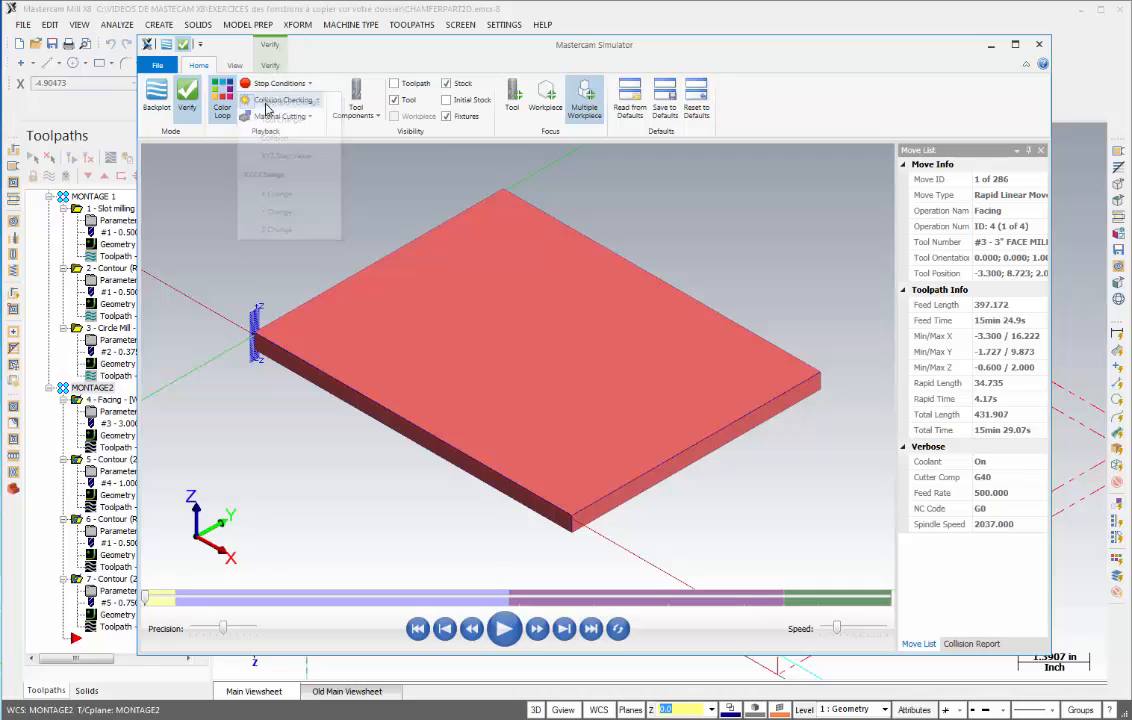
# - Play the verification through all four operations, raising the playback speed for the last one
pyautogui.click(504, 629)
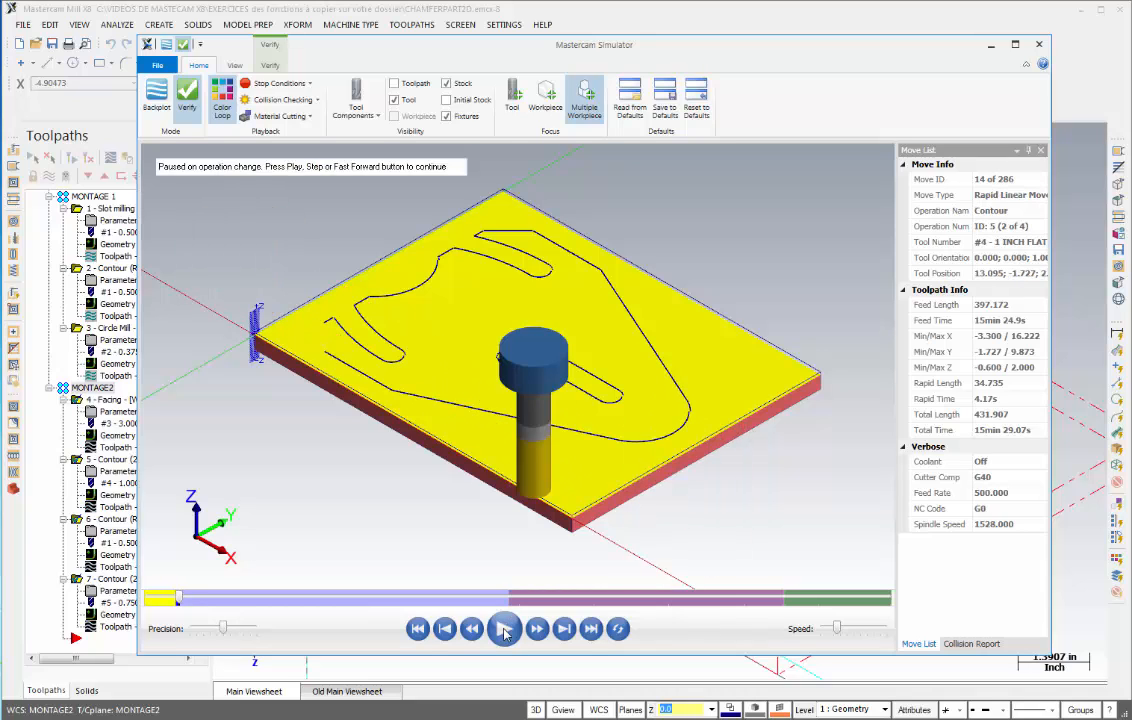
pyautogui.click(504, 629)
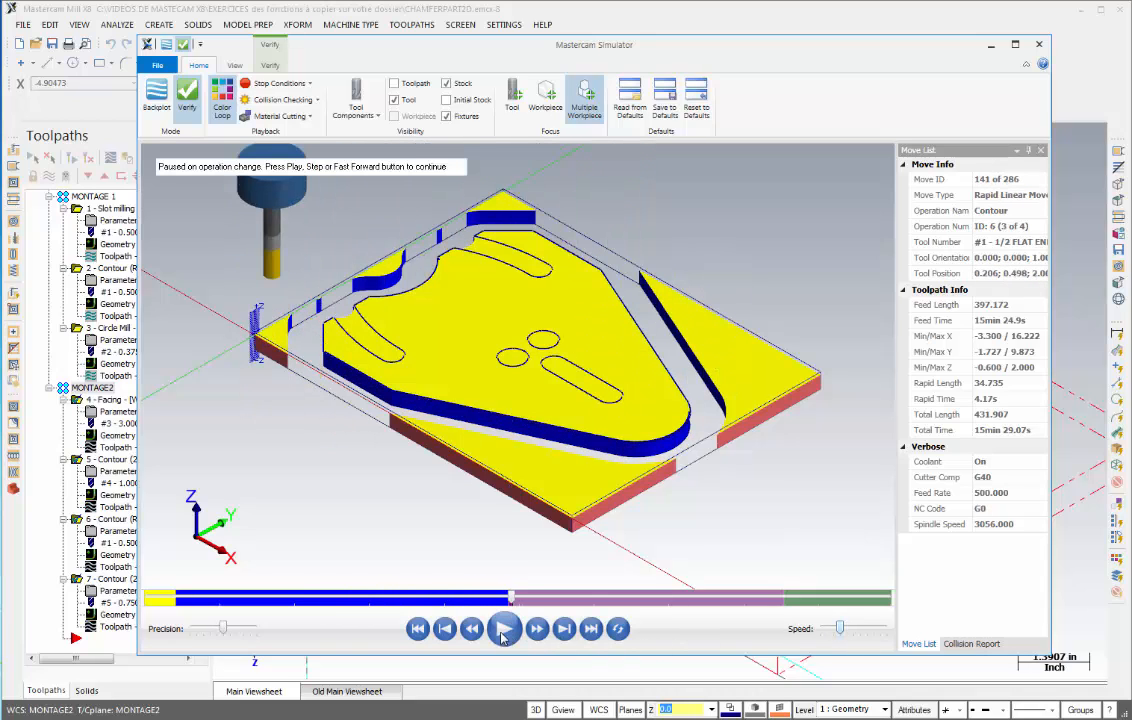
pyautogui.click(504, 630)
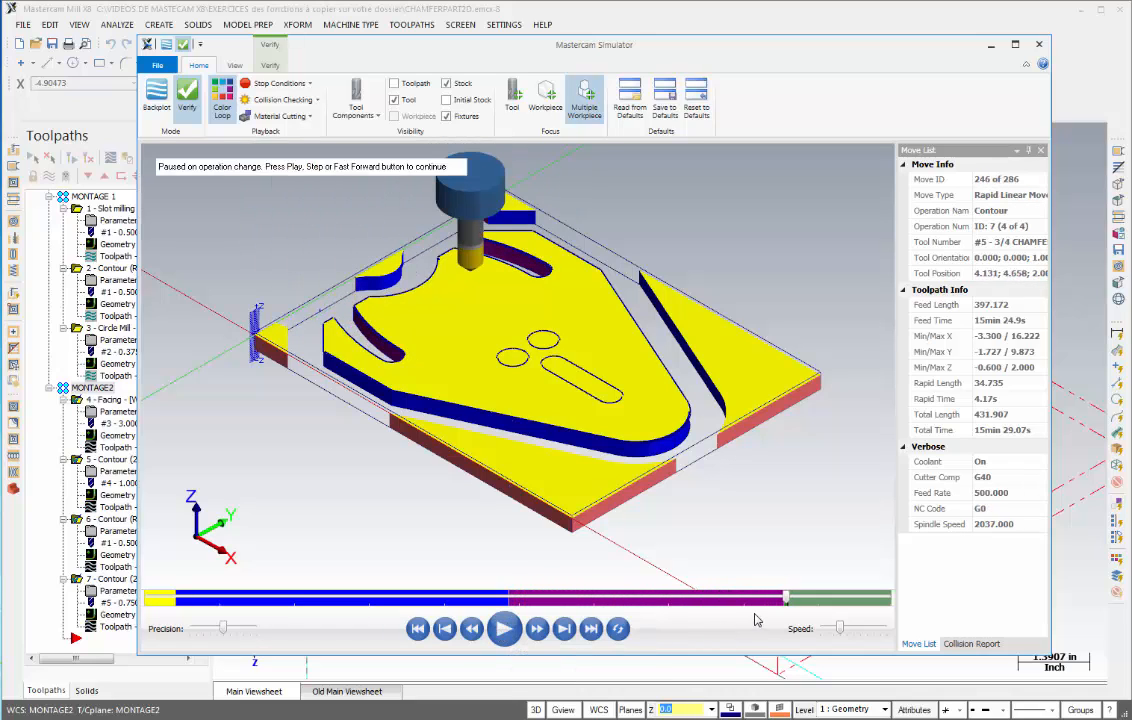
pyautogui.moveTo(839, 630); pyautogui.dragTo(827, 637)
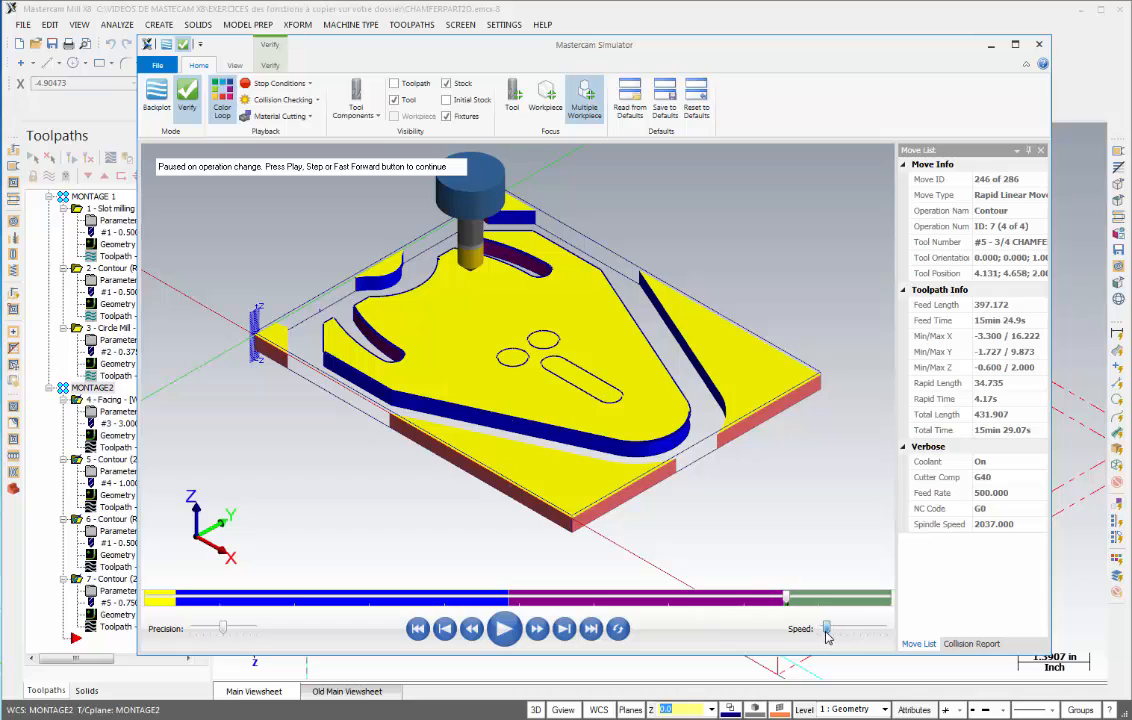
pyautogui.click(503, 632)
pyautogui.scroll(5, 417, 355)
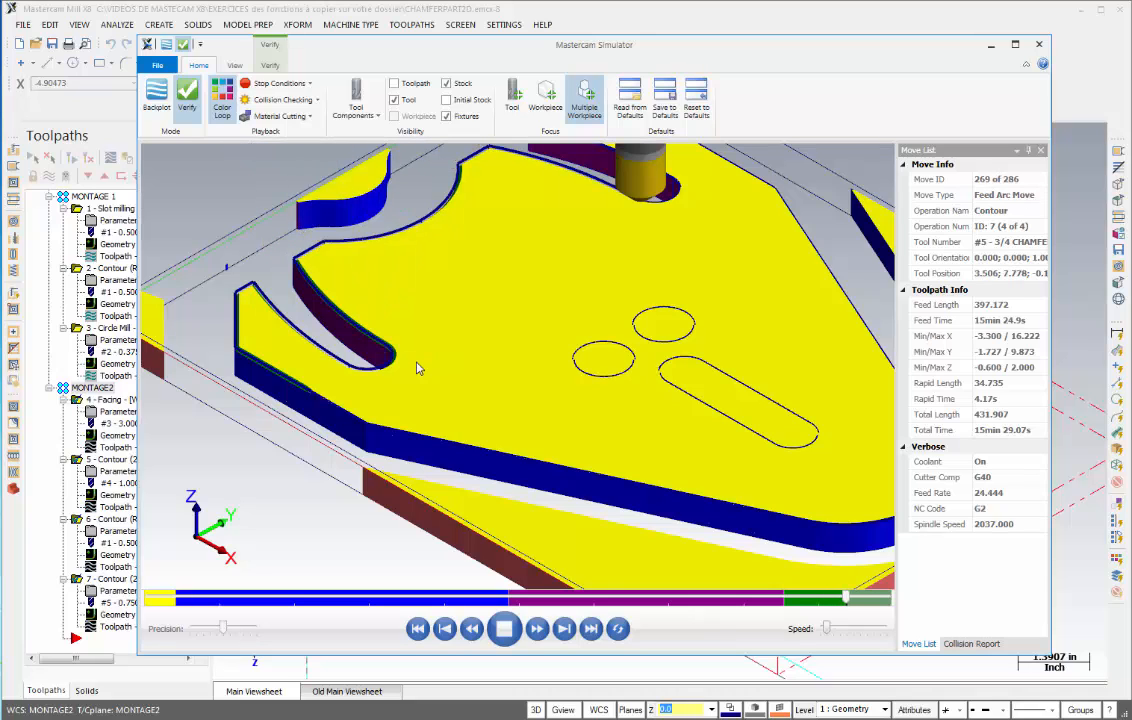
pyautogui.scroll(-3, 421, 378)
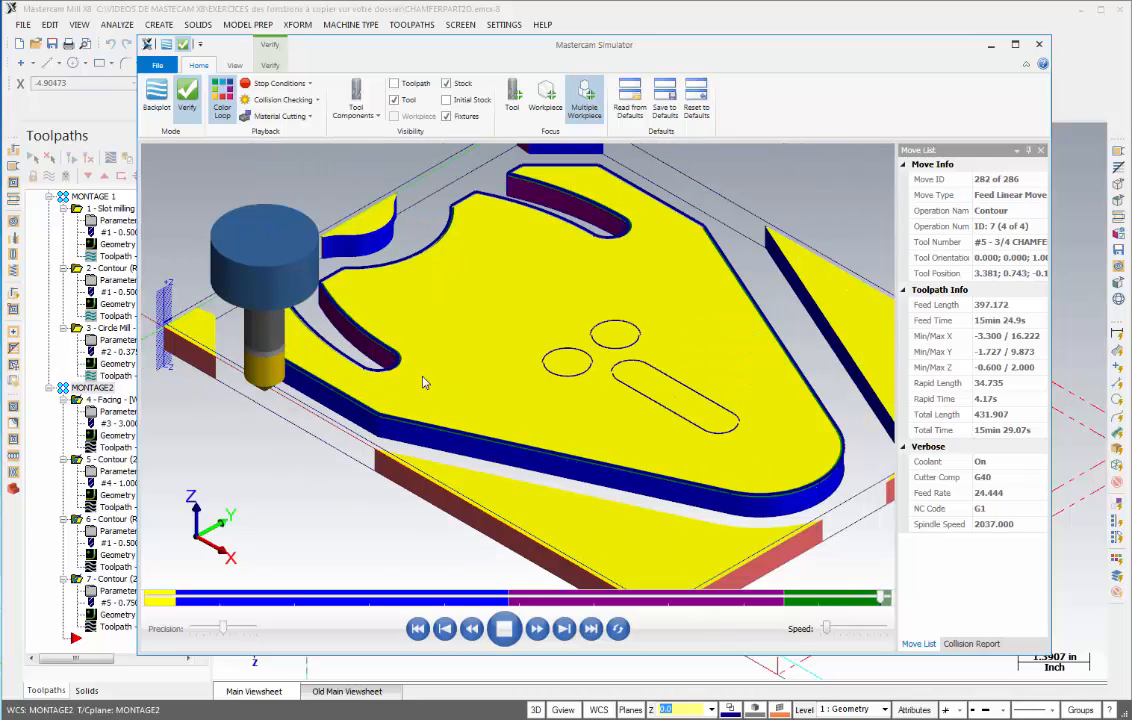
pyautogui.scroll(5, 303, 390)
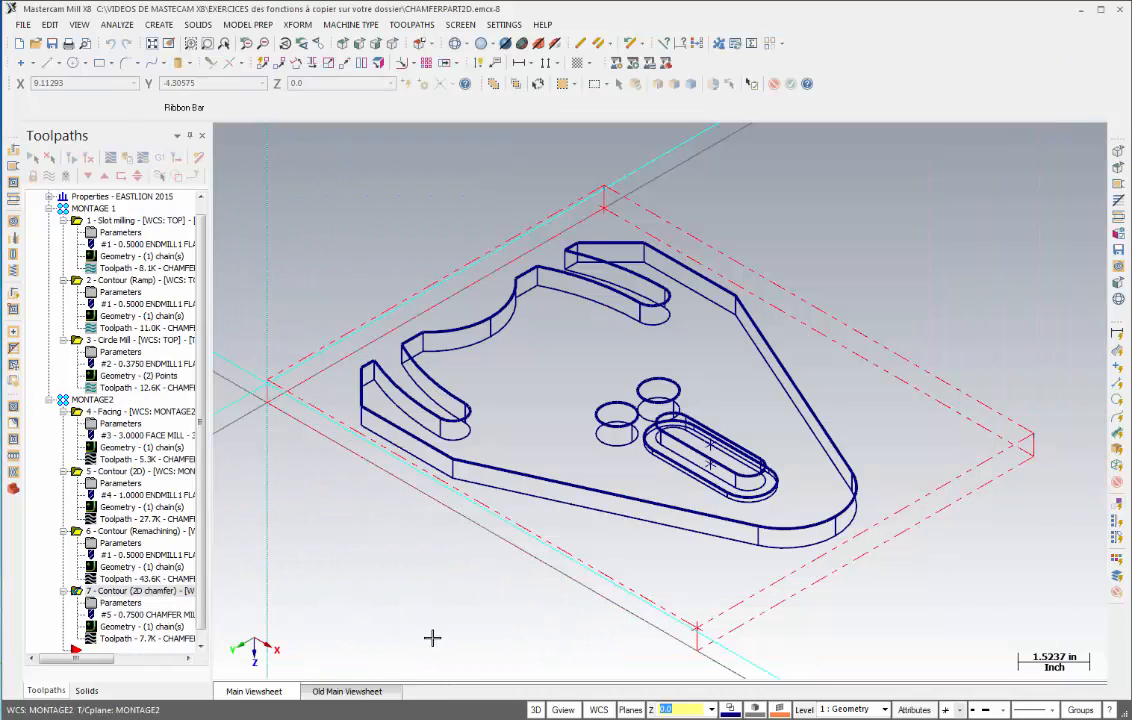
# - Add the inner slot and the two circular holes as chains to the 2D chamfer contour's geometry and regenerate it
pyautogui.scroll(3, 634, 414)
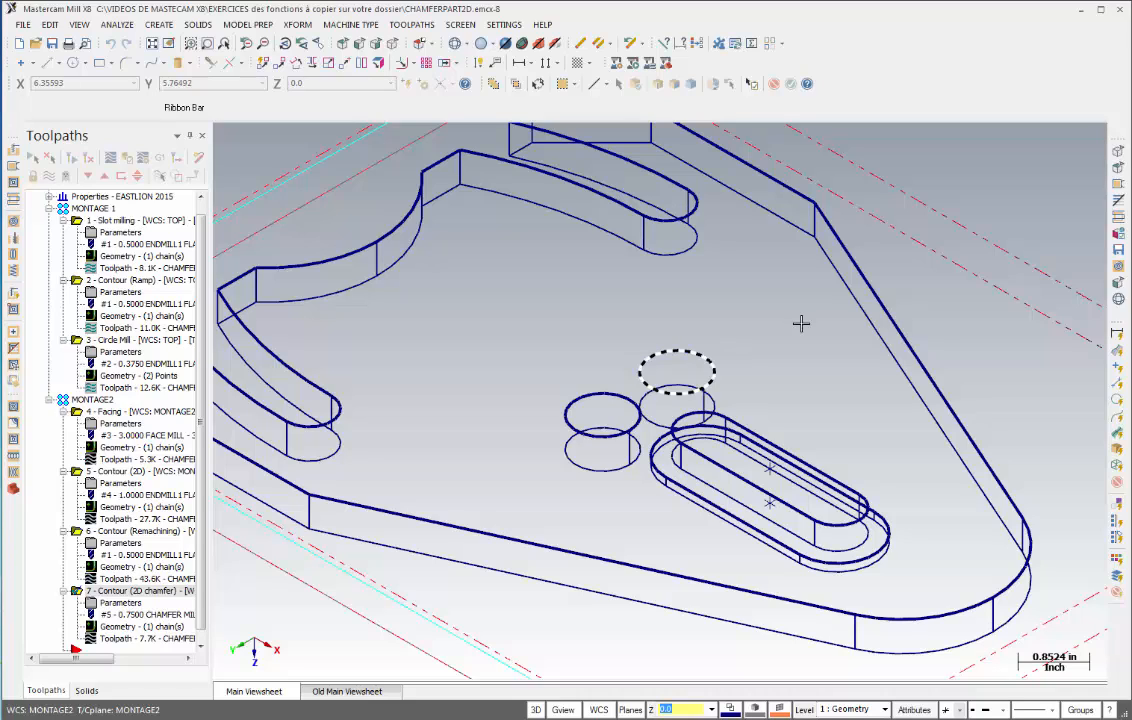
pyautogui.click(116, 628)
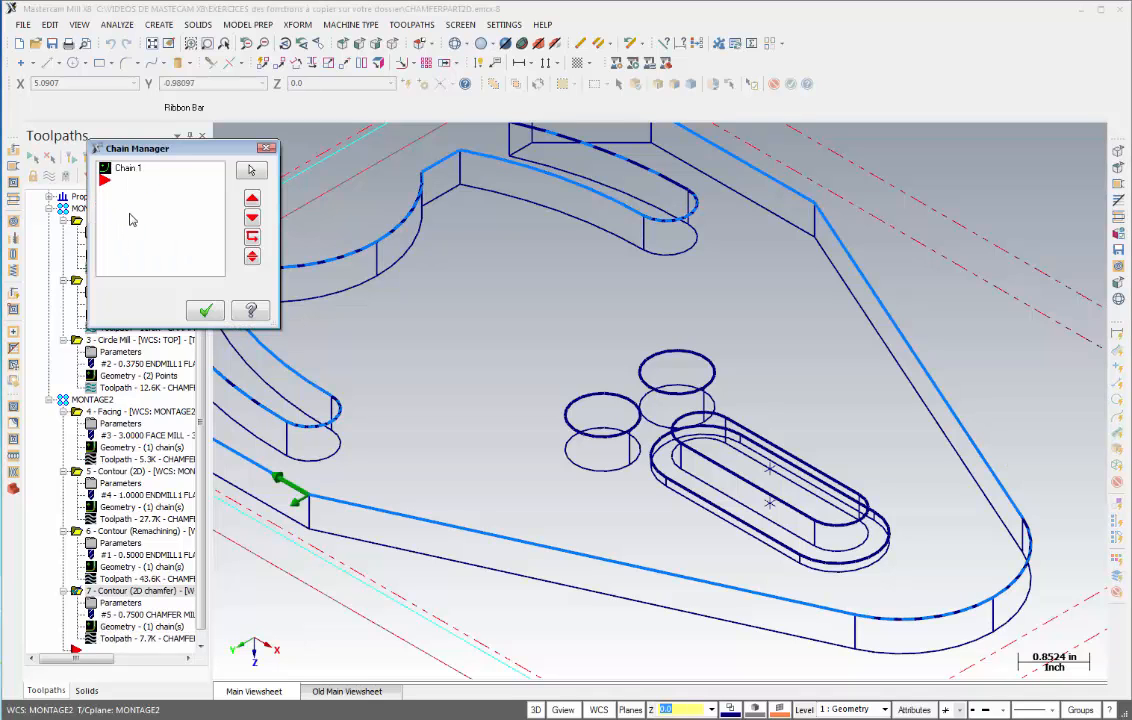
pyautogui.rightClick(130, 219)
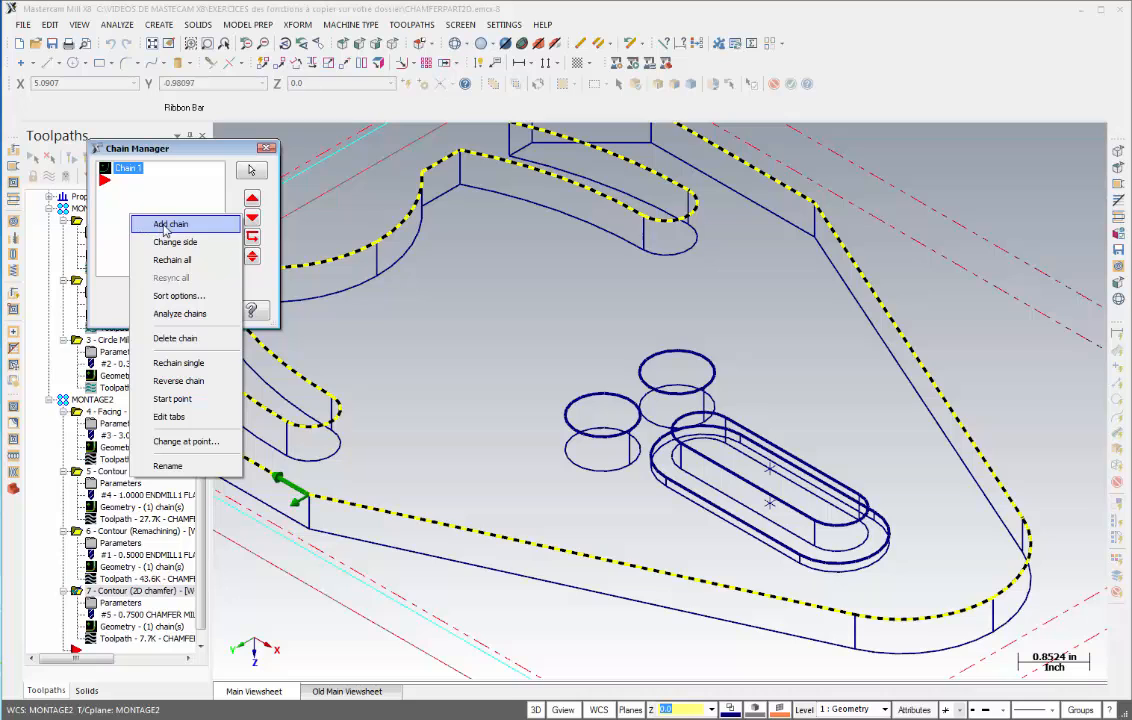
pyautogui.click(168, 225)
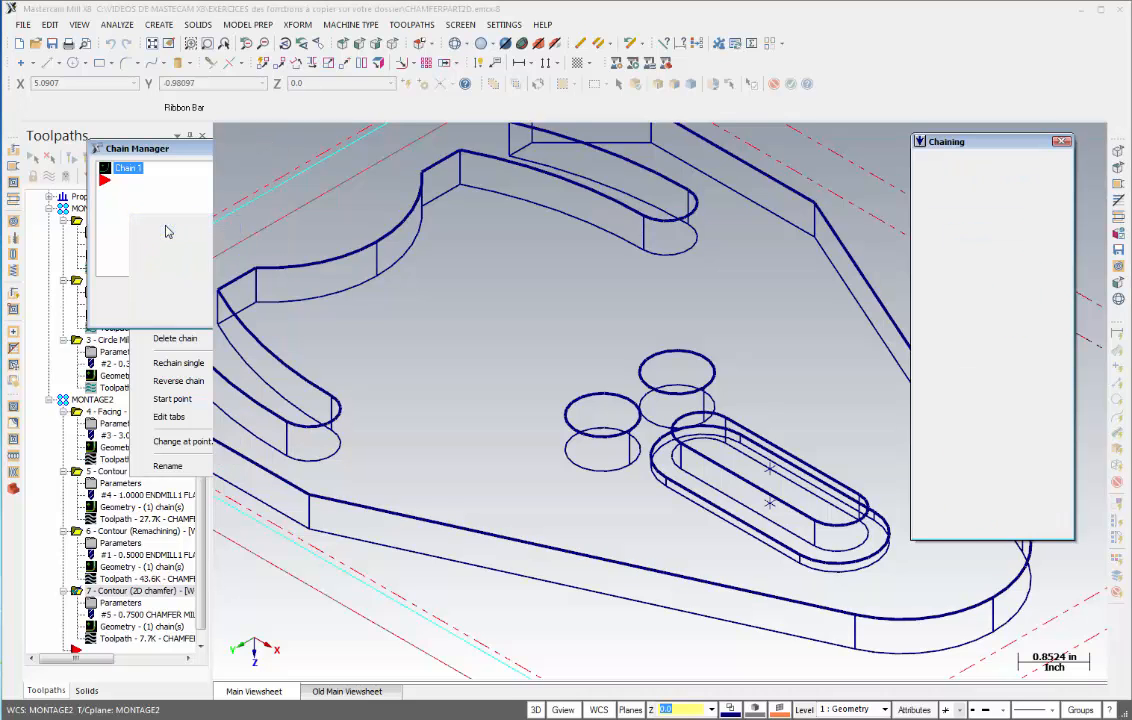
pyautogui.scroll(1, 838, 479)
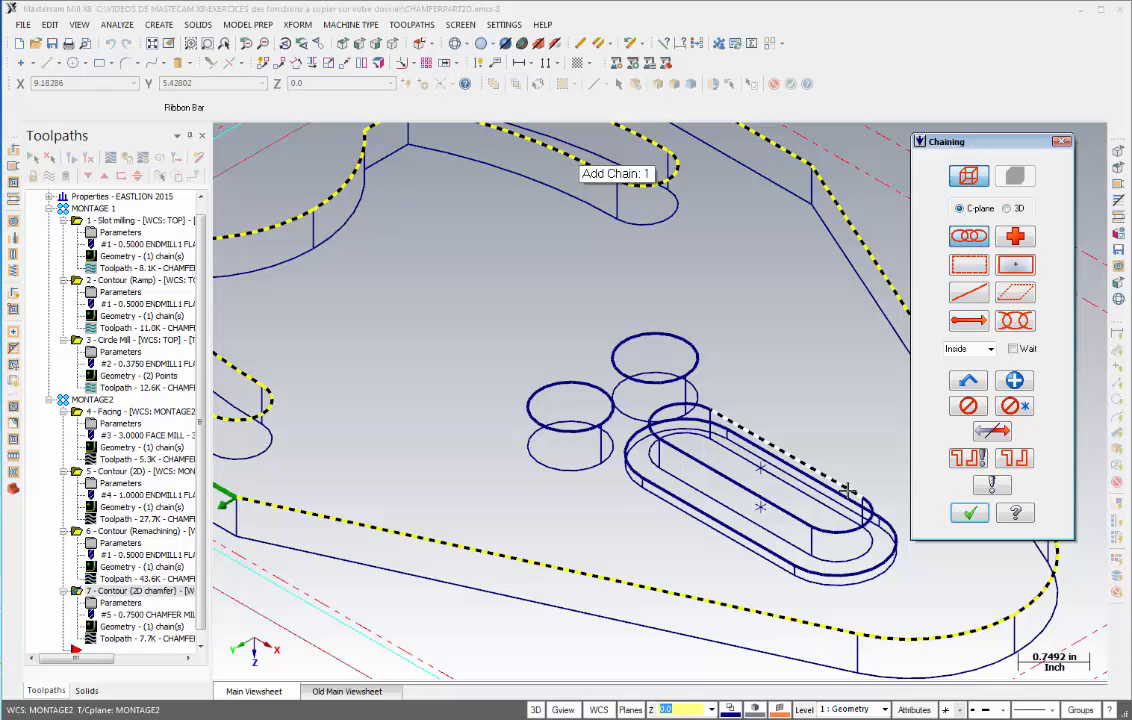
pyautogui.click(750, 435)
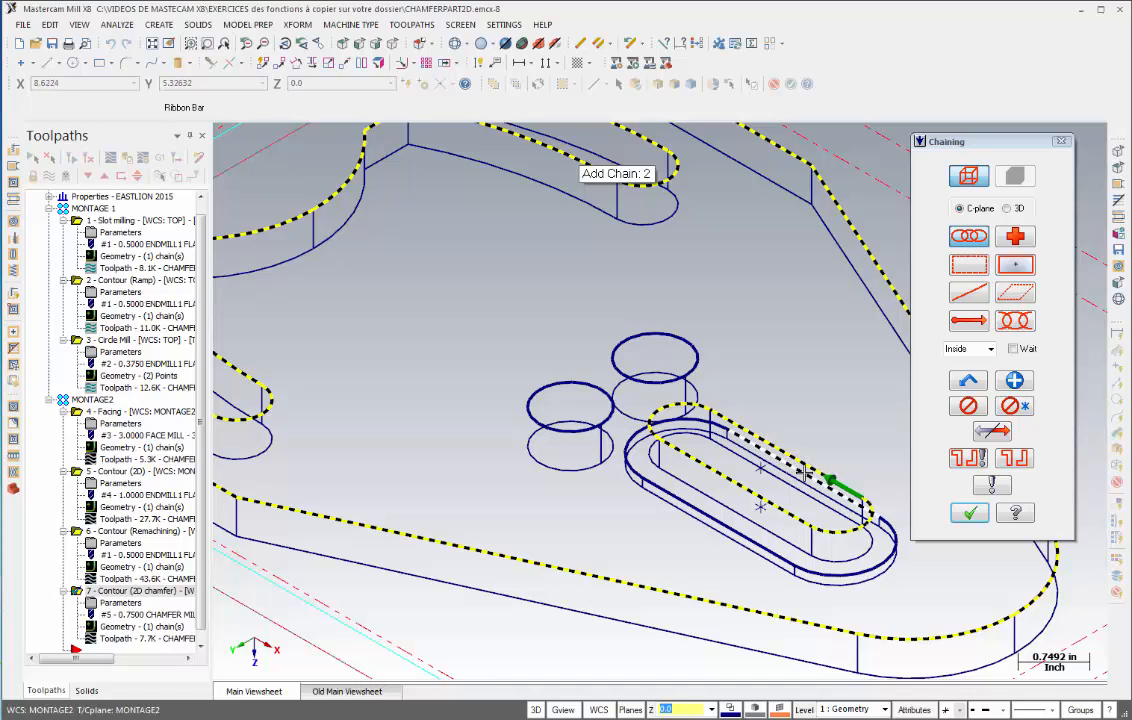
pyautogui.click(690, 362)
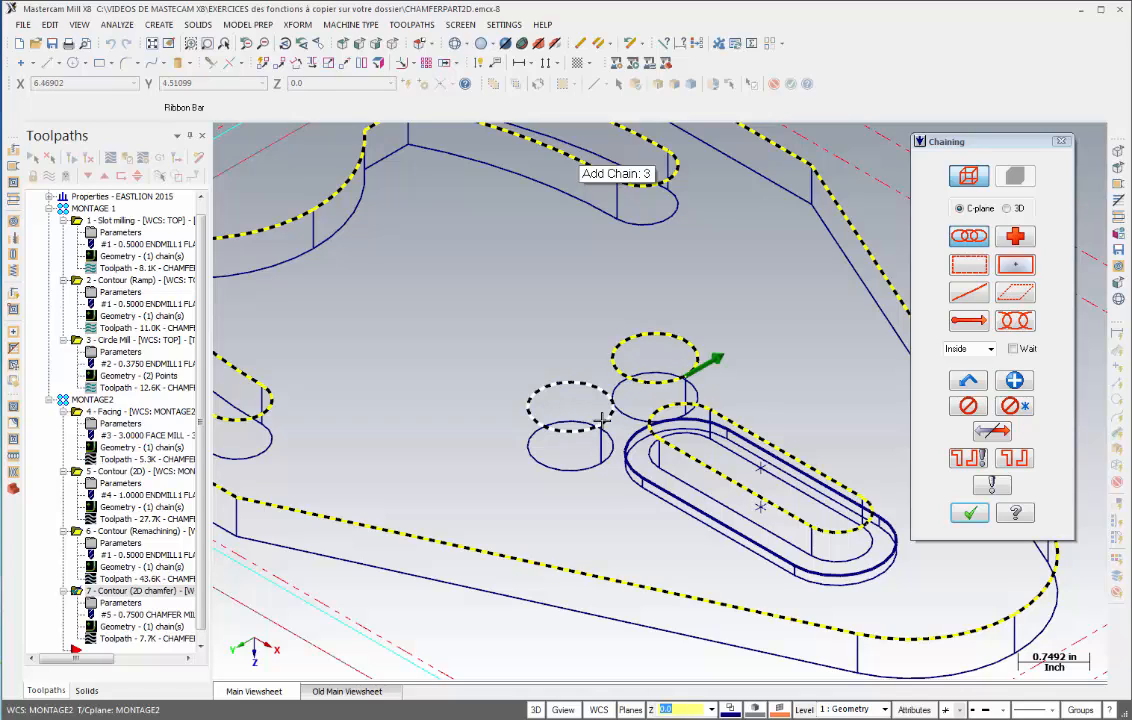
pyautogui.click(571, 424)
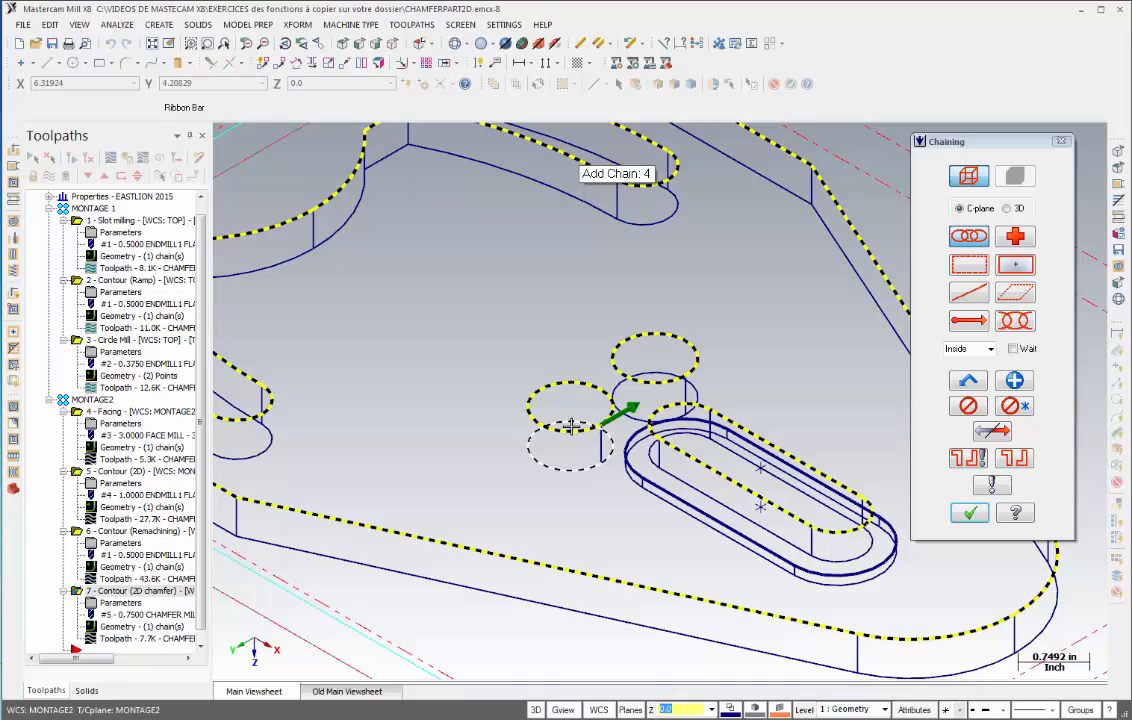
pyautogui.click(969, 513)
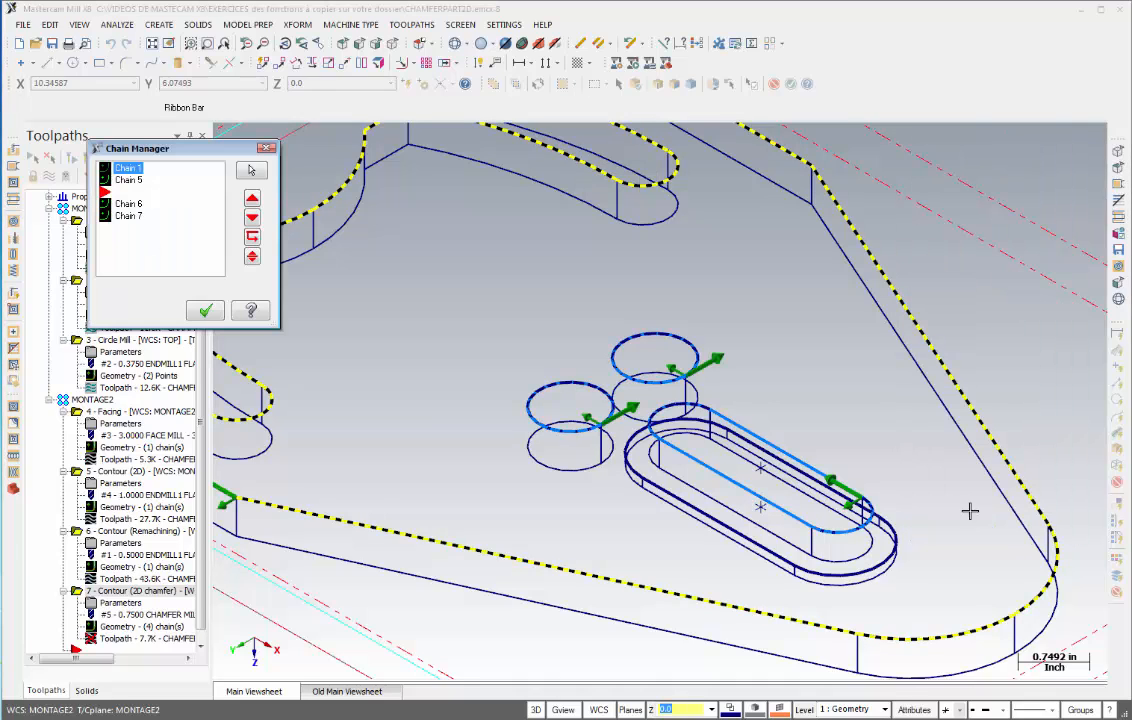
pyautogui.click(206, 312)
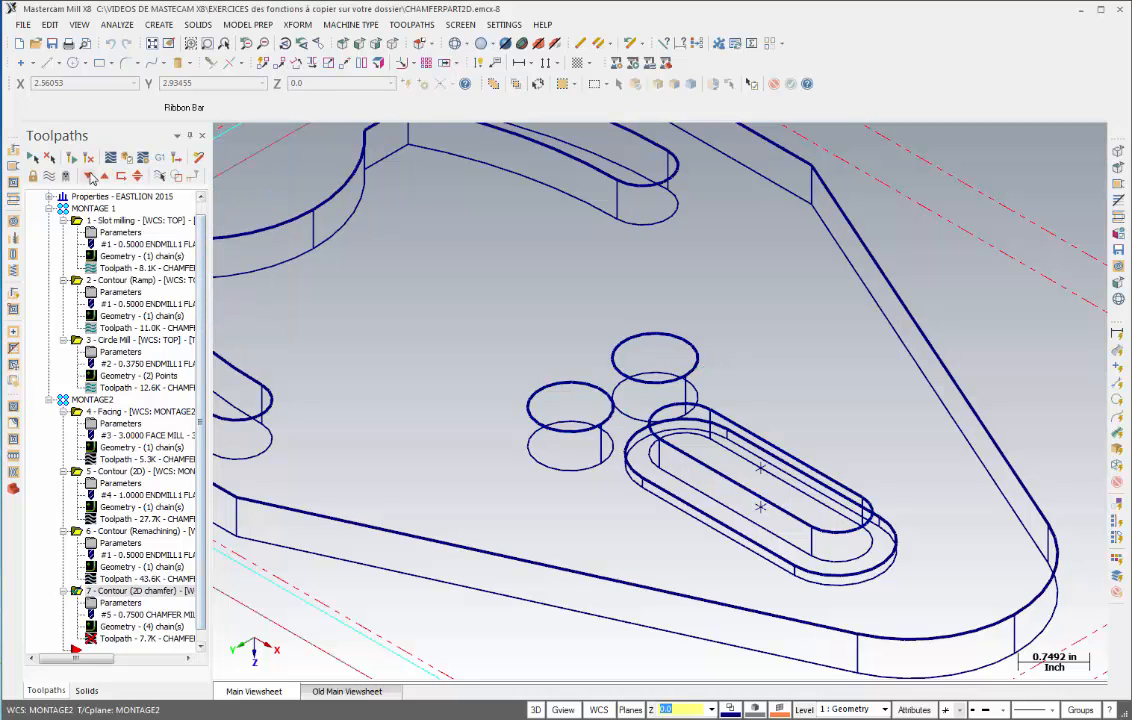
pyautogui.scroll(-2, 375, 587)
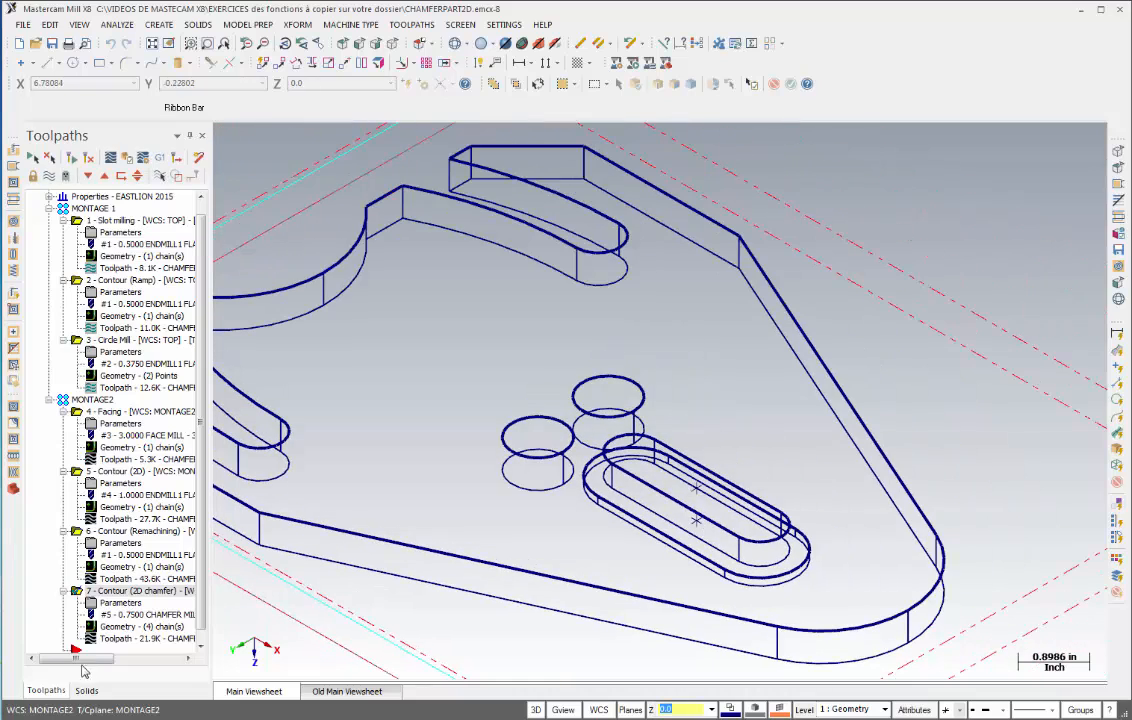
# - Backplot the updated 2D chamfer contour toolpath from the top view
pyautogui.click(110, 157)
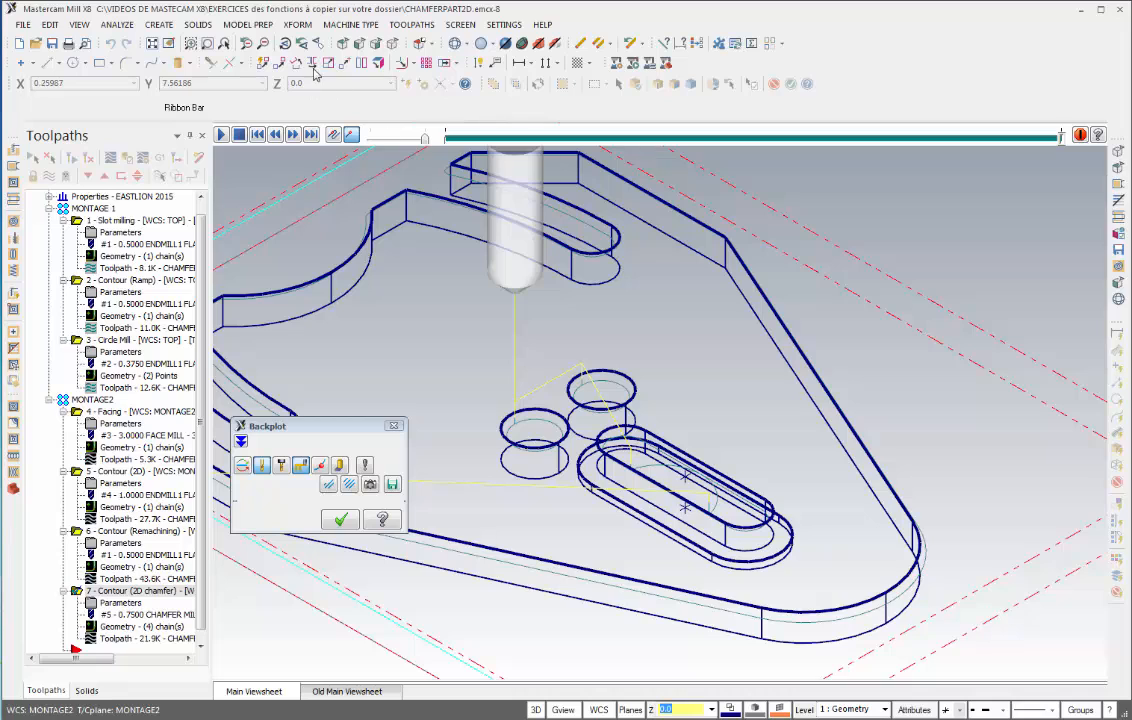
pyautogui.click(344, 46)
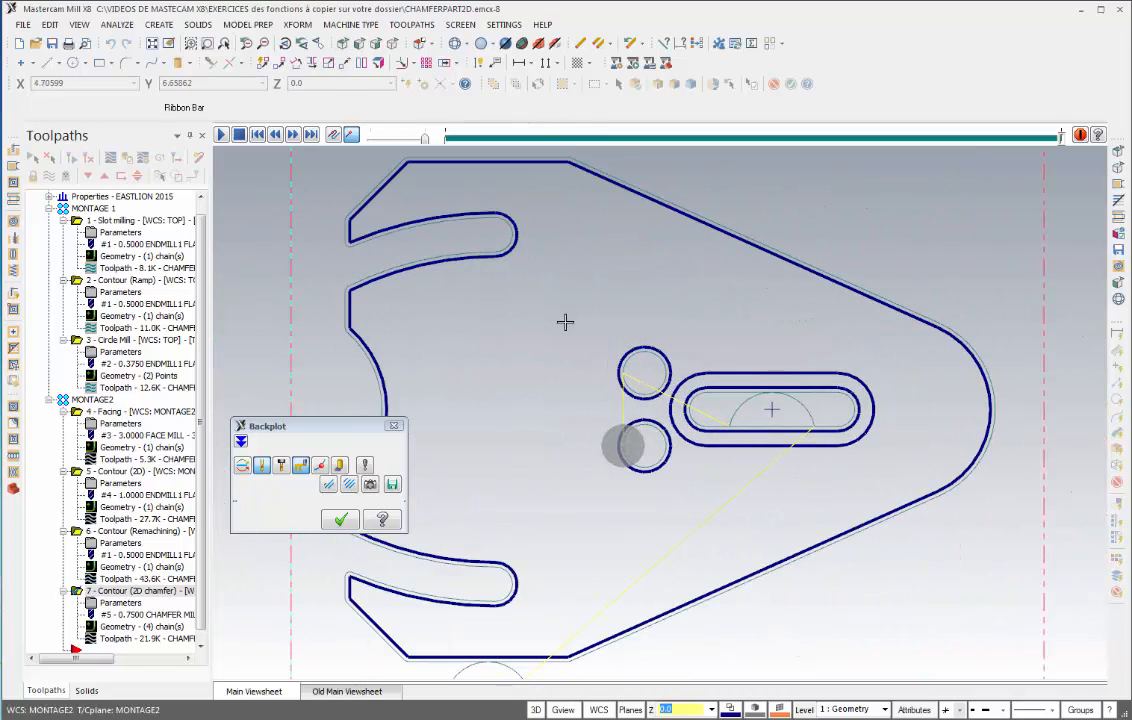
pyautogui.scroll(-3, 604, 426)
pyautogui.moveTo(607, 477); pyautogui.dragTo(651, 358, button='middle')
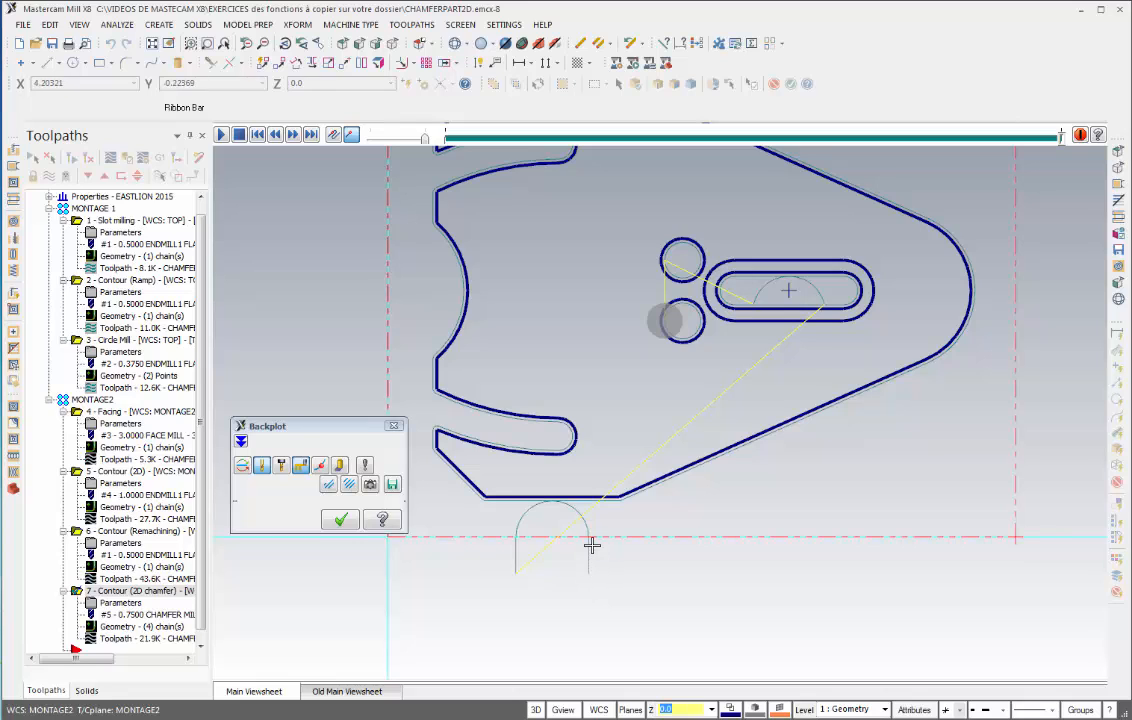
pyautogui.scroll(3, 586, 574)
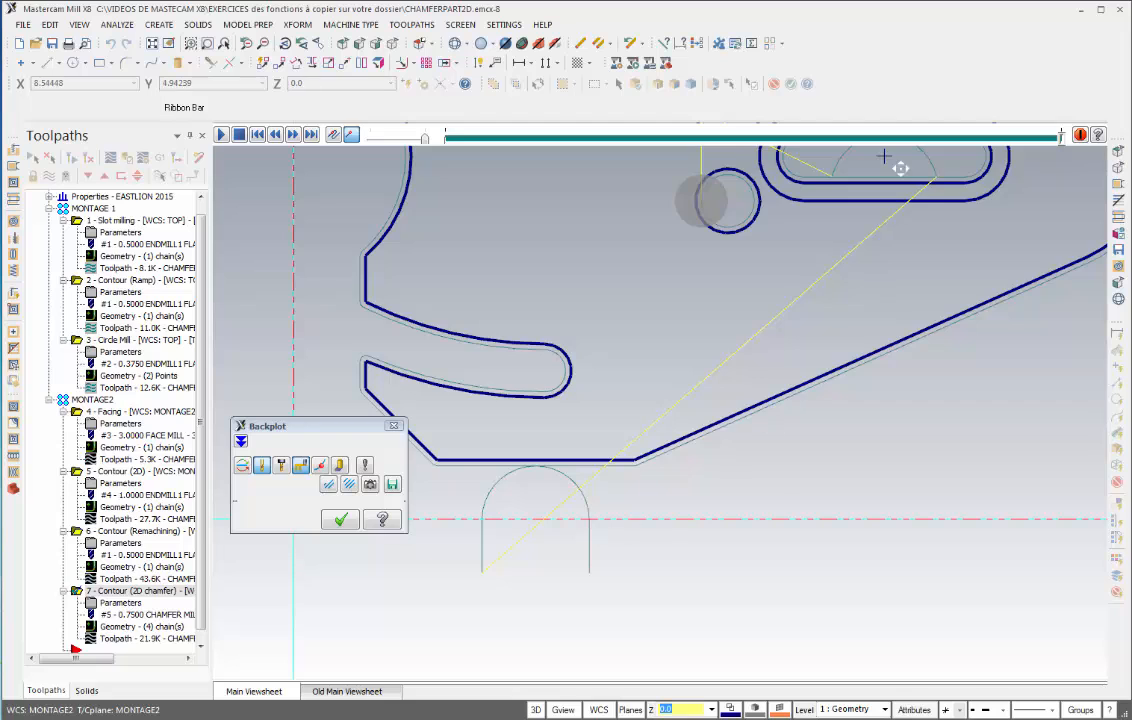
pyautogui.moveTo(897, 164); pyautogui.dragTo(728, 430, button='middle')
pyautogui.scroll(1, 651, 438)
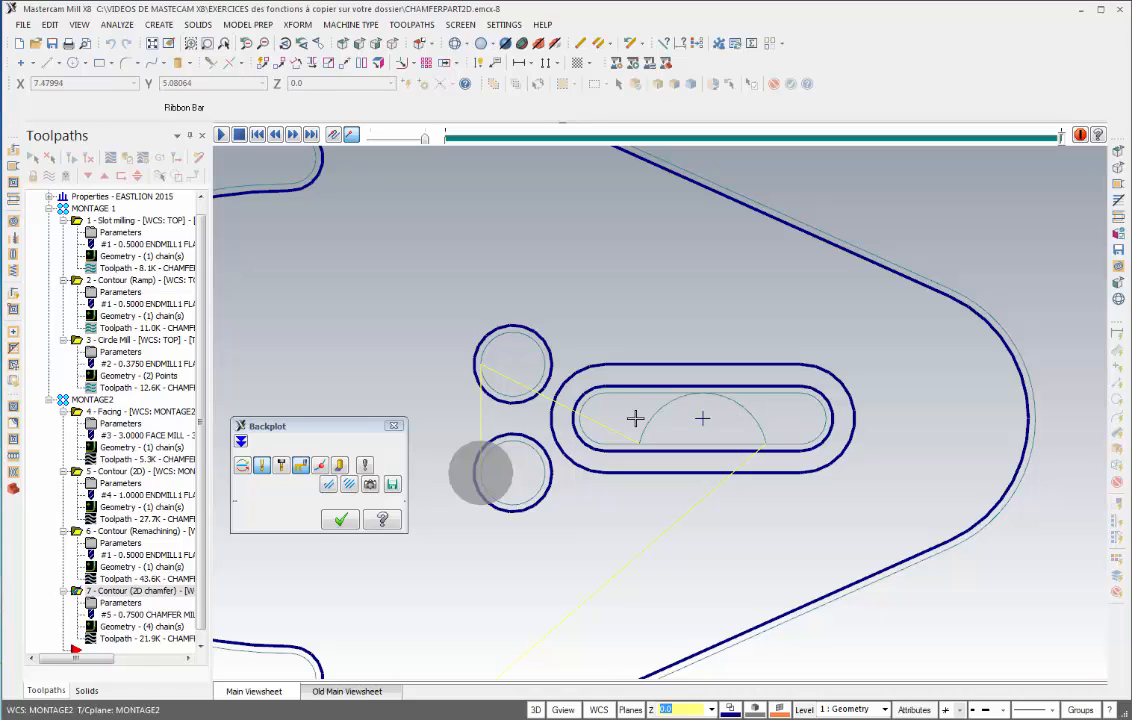
pyautogui.click(341, 521)
# - Open the 2D chamfer contour parameters and set the compensation type to Wear
pyautogui.scroll(-3, 339, 515)
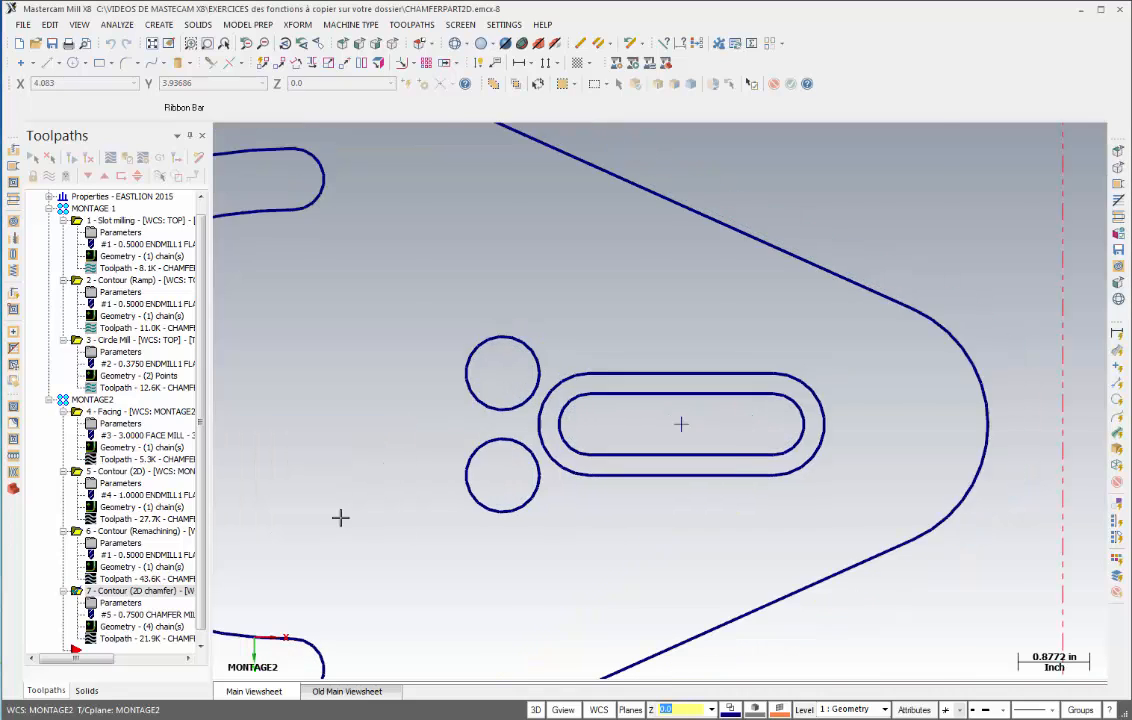
pyautogui.click(130, 603)
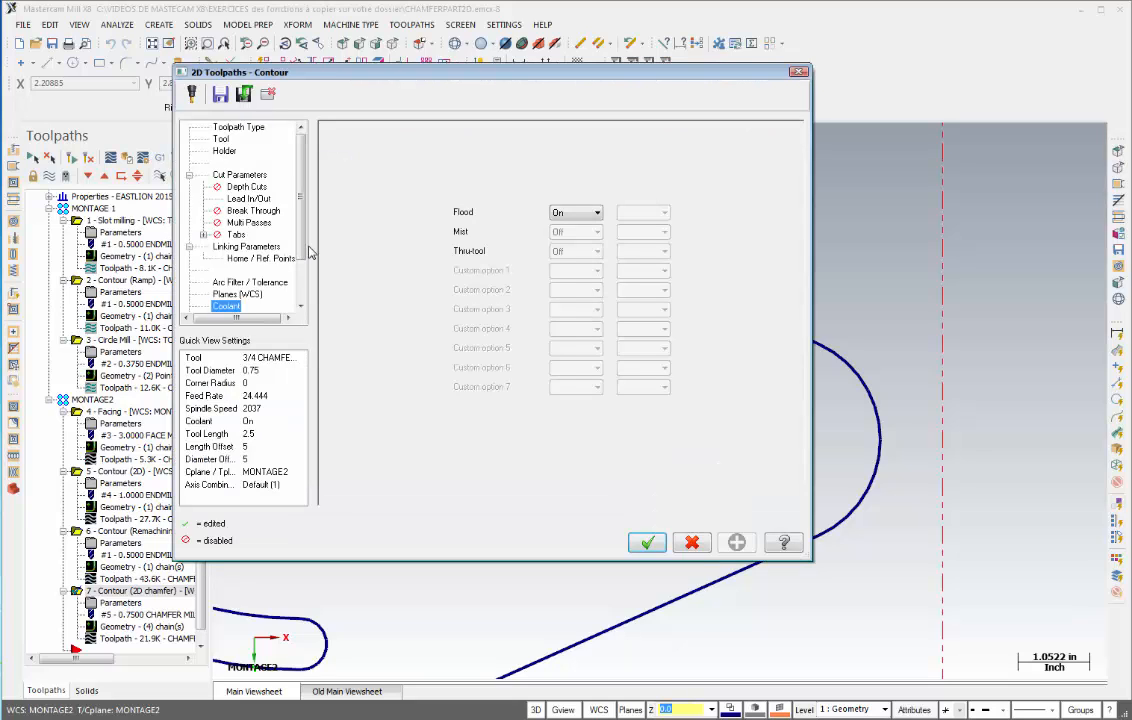
pyautogui.click(243, 177)
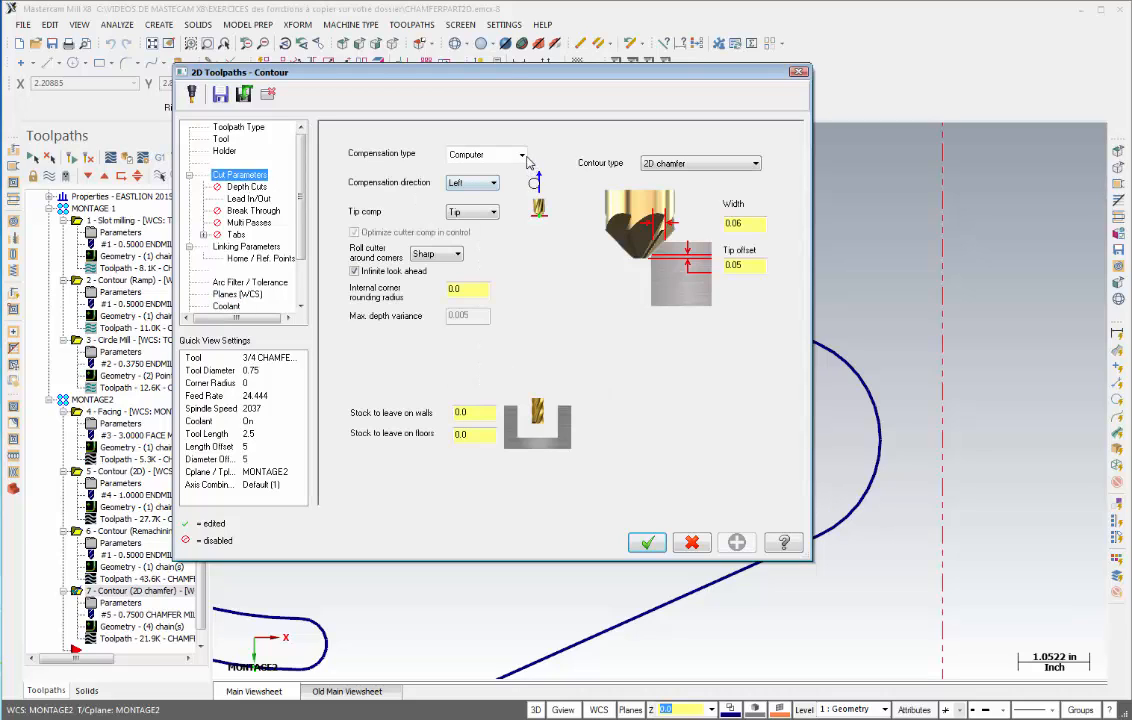
pyautogui.click(521, 156)
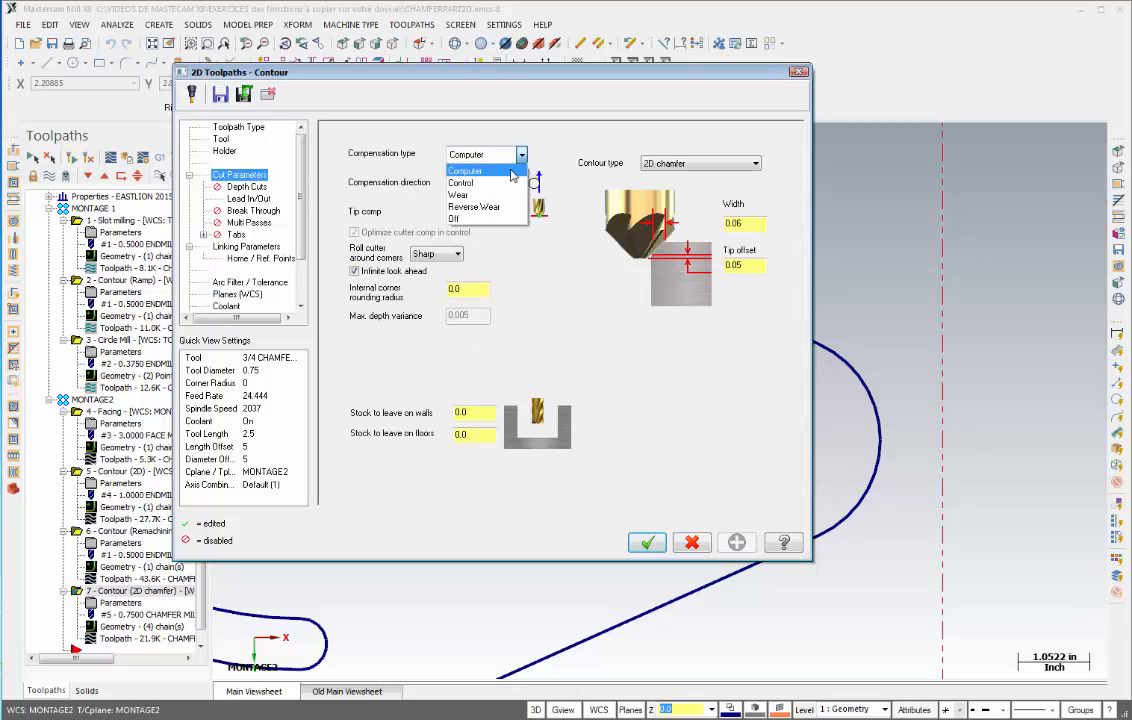
pyautogui.click(460, 195)
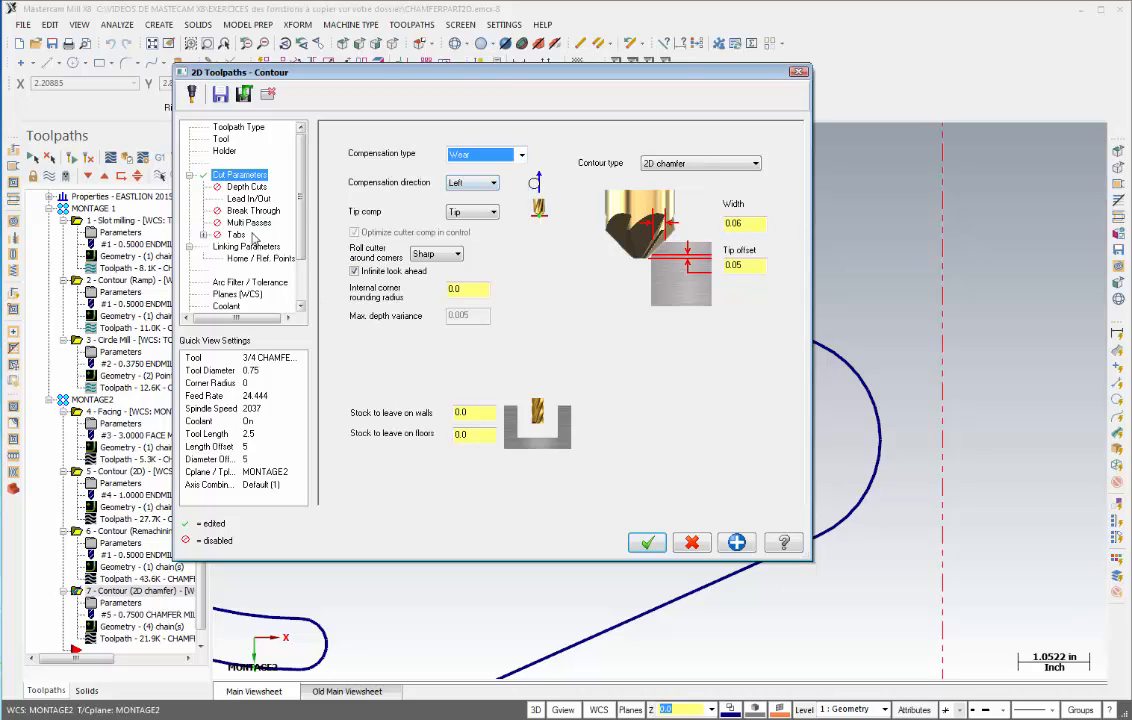
# - Set the entry lead-in line to Perpendicular with length 0.025 and the entry arc radius to 0
pyautogui.click(240, 198)
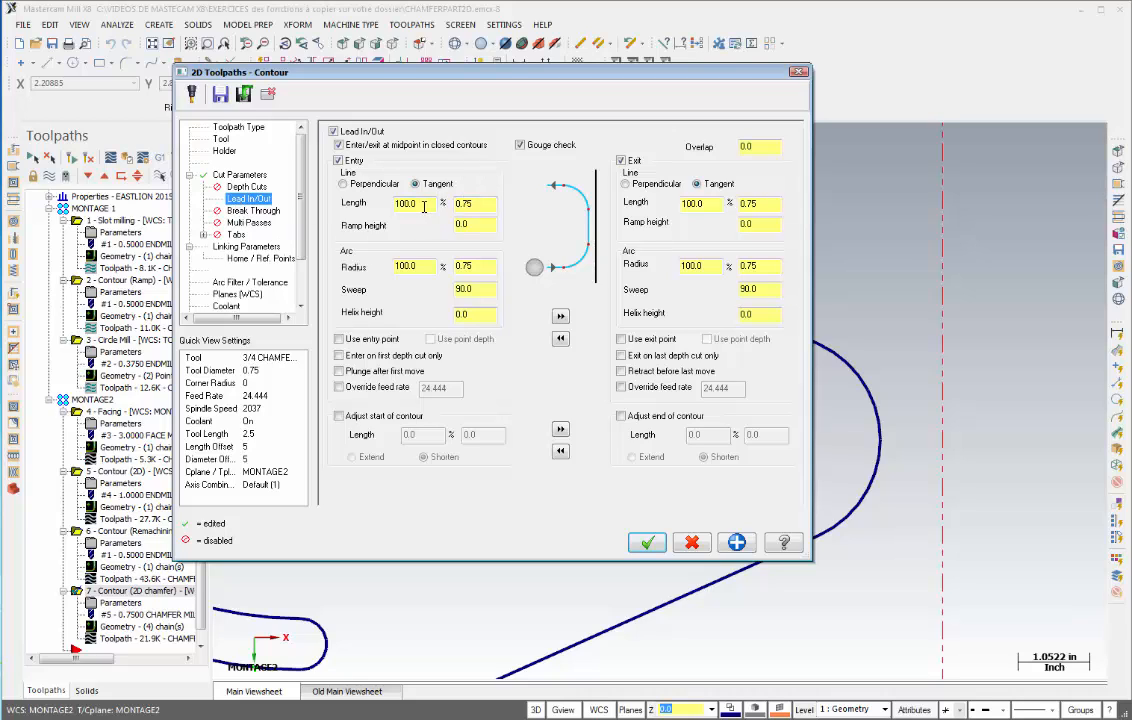
pyautogui.click(343, 185)
pyautogui.moveTo(482, 205); pyautogui.dragTo(438, 209)
pyautogui.moveTo(416, 267); pyautogui.dragTo(389, 267)
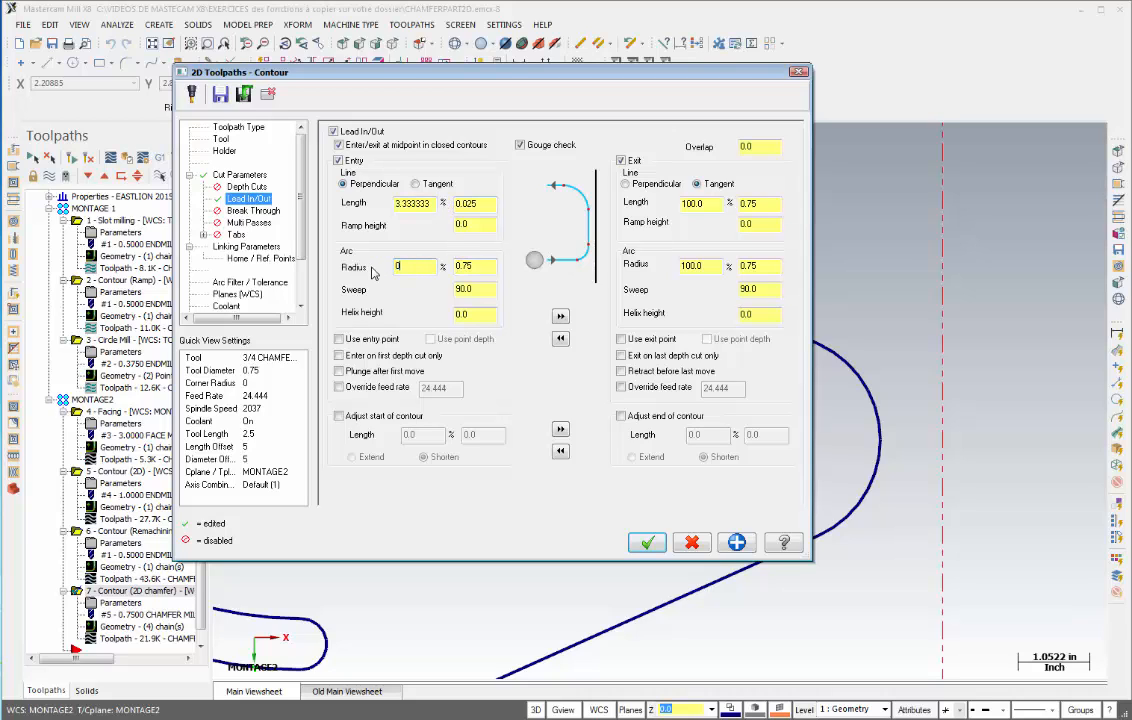
# - Copy the entry lead-in/out settings to the exit, accept the parameters and regenerate the 2D chamfer contour toolpath
pyautogui.click(560, 316)
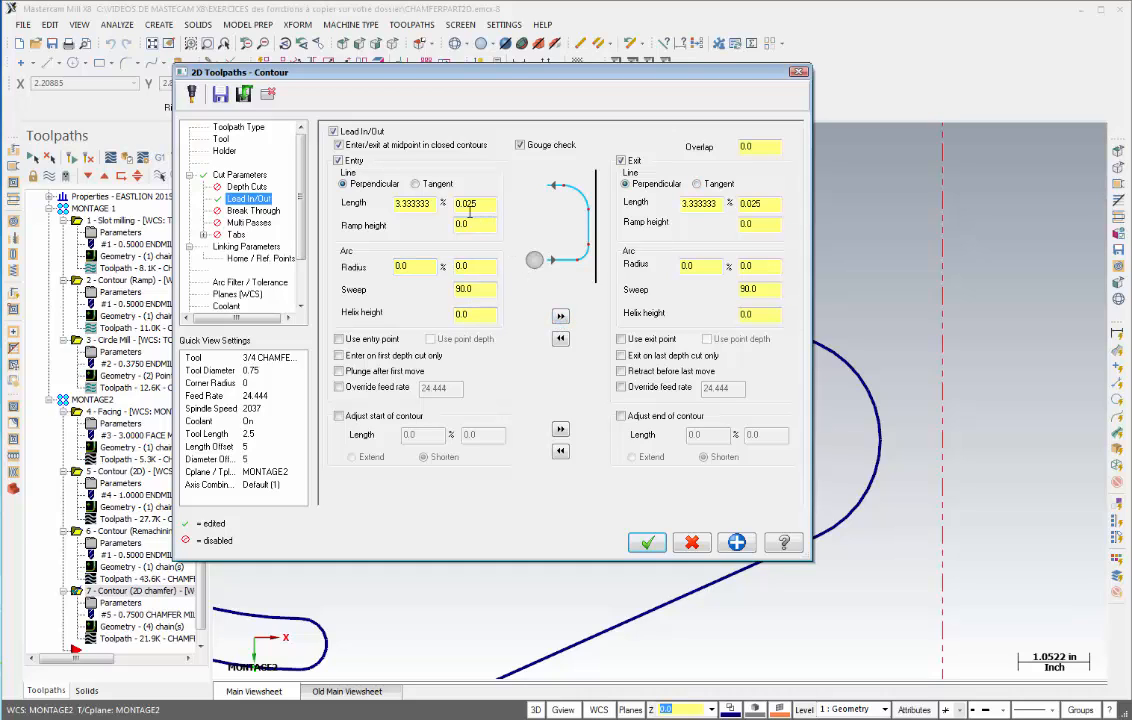
pyautogui.click(647, 541)
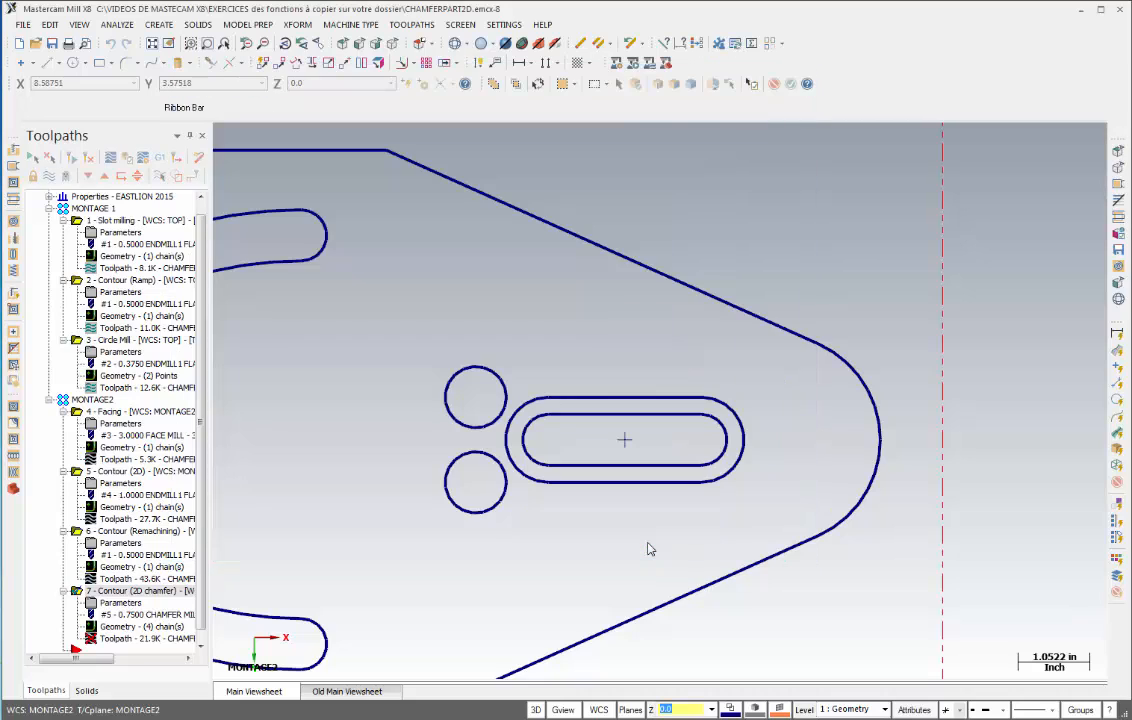
pyautogui.click(90, 162)
# - Backplot the regenerated 2D chamfer contour and inspect its lead moves around the inner slot and holes up close
pyautogui.scroll(-4, 710, 484)
pyautogui.moveTo(703, 481); pyautogui.dragTo(900, 438, button='middle')
pyautogui.scroll(2, 716, 478)
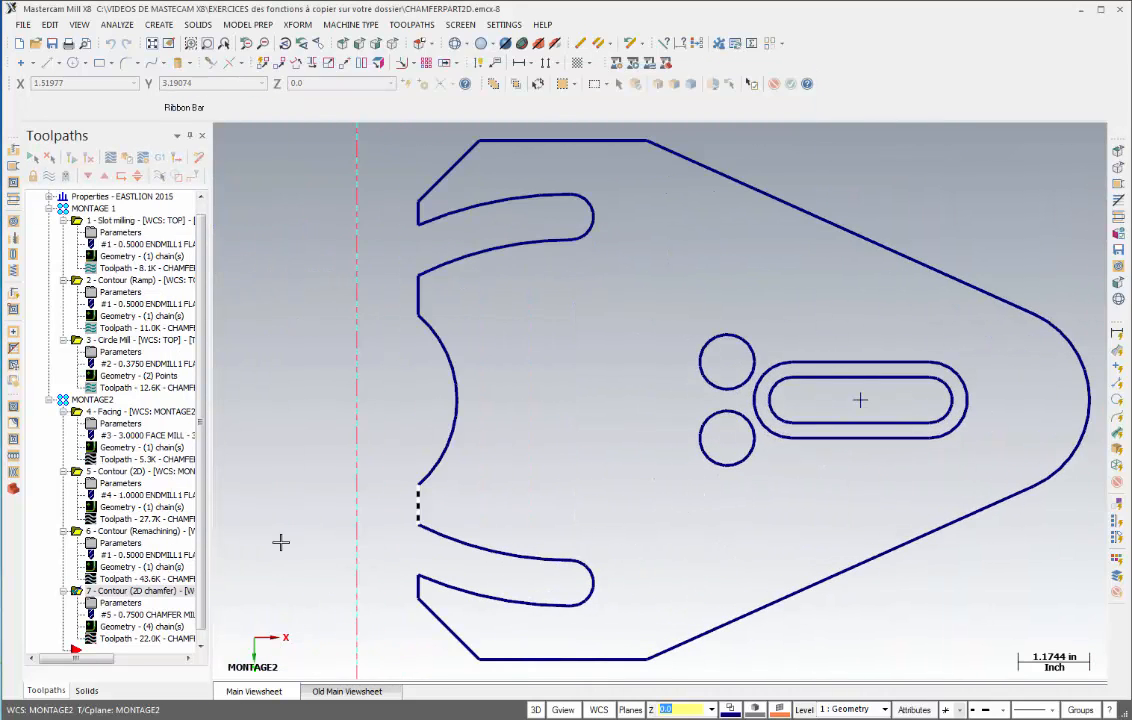
pyautogui.click(137, 643)
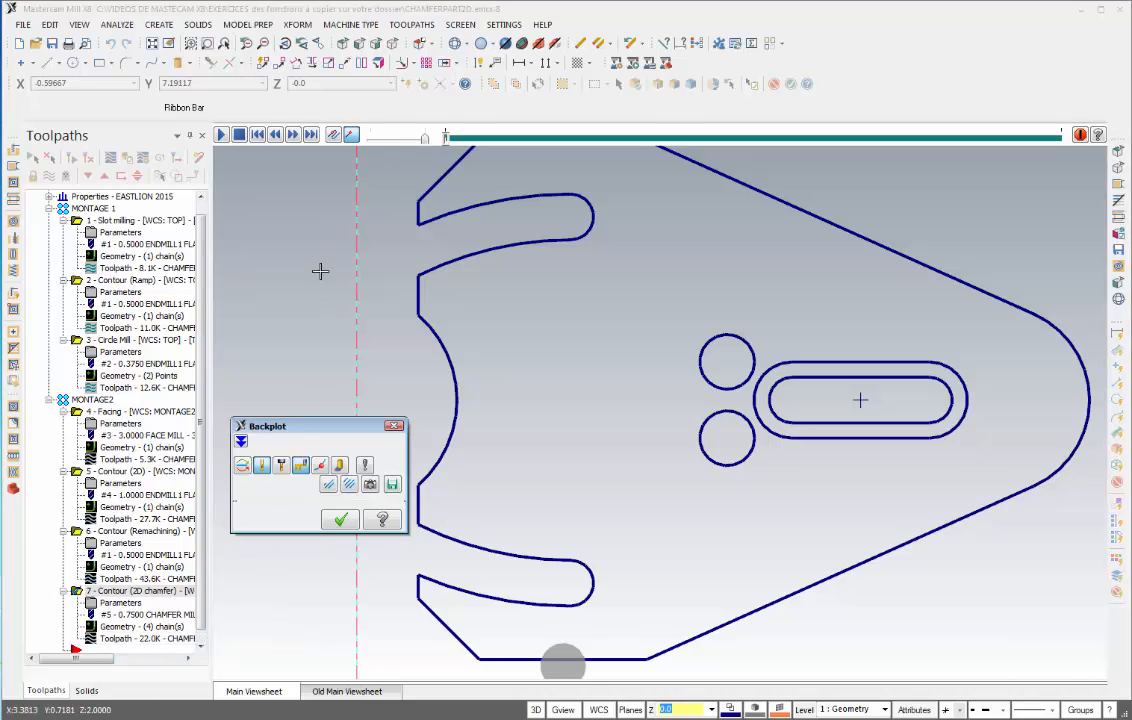
pyautogui.click(222, 137)
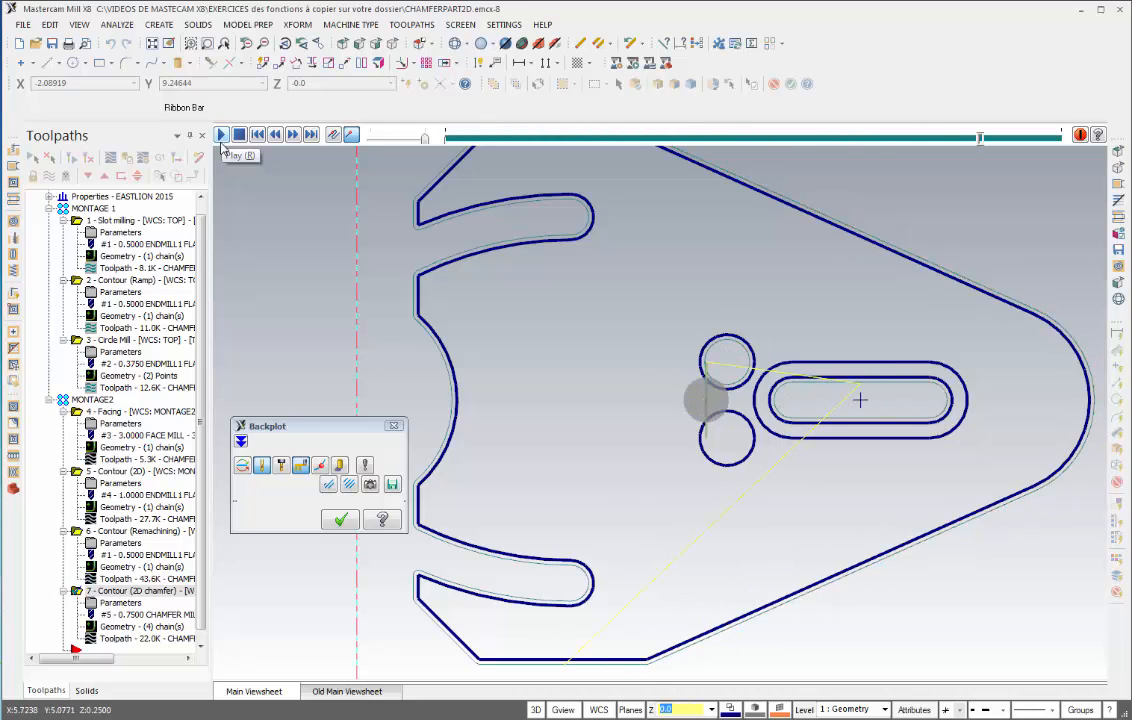
pyautogui.scroll(2, 495, 473)
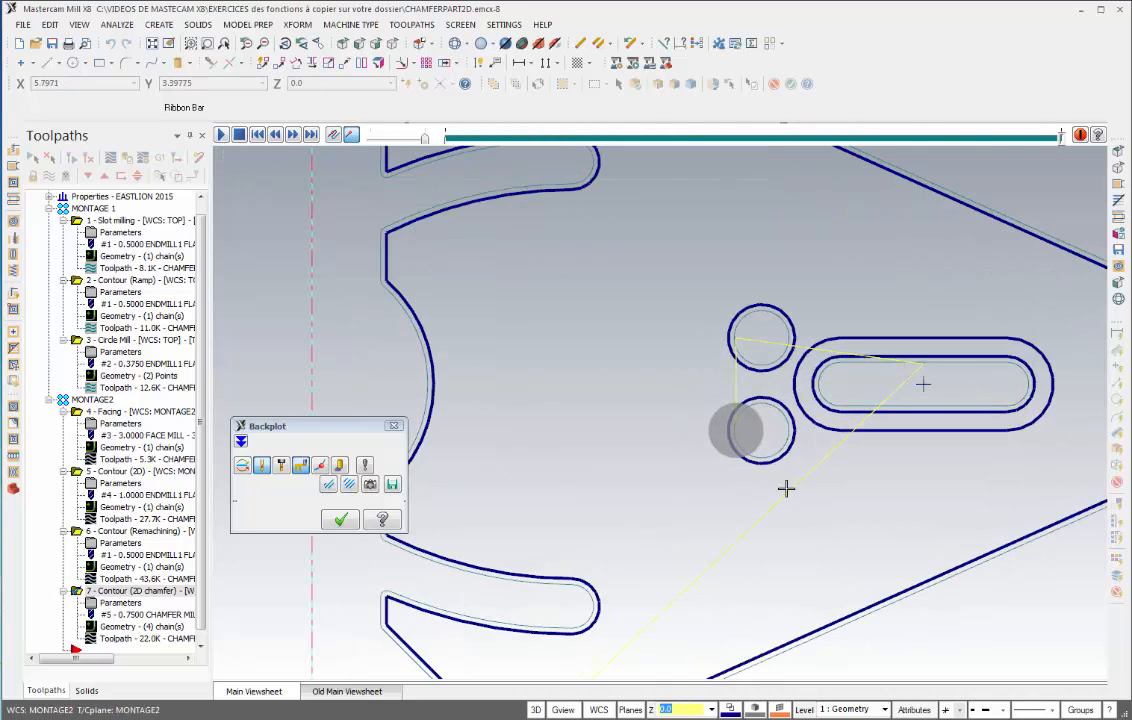
pyautogui.moveTo(786, 488); pyautogui.dragTo(475, 503, button='middle')
pyautogui.scroll(6, 546, 450)
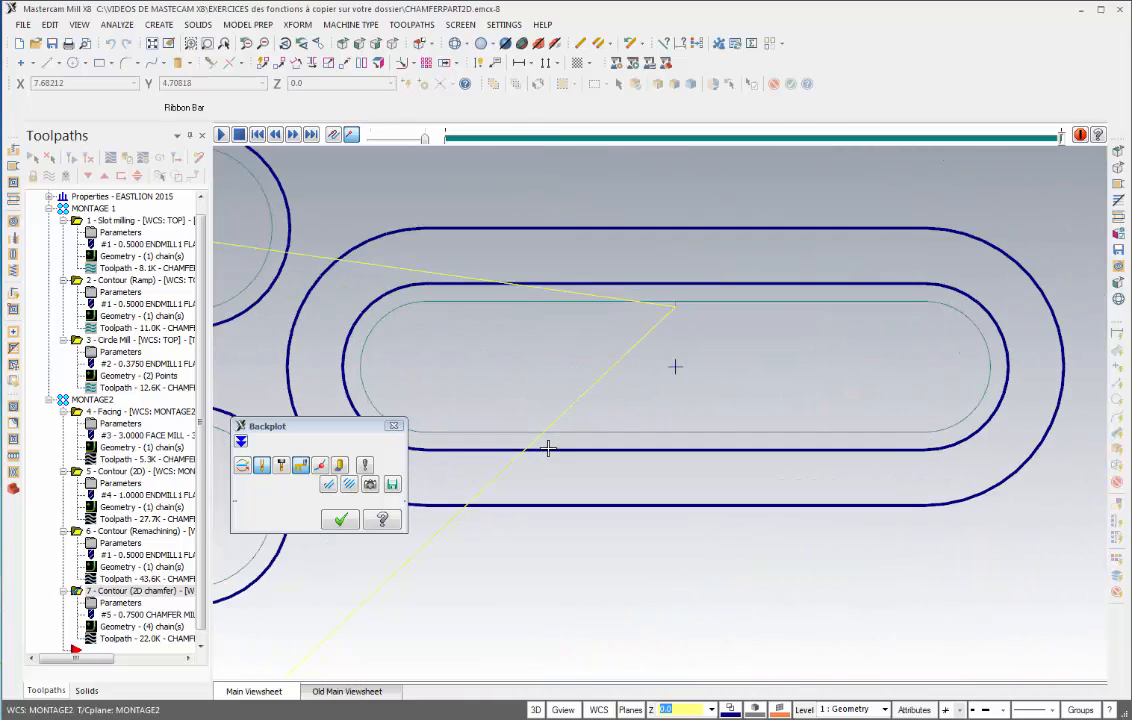
pyautogui.moveTo(681, 383); pyautogui.dragTo(652, 419, button='middle')
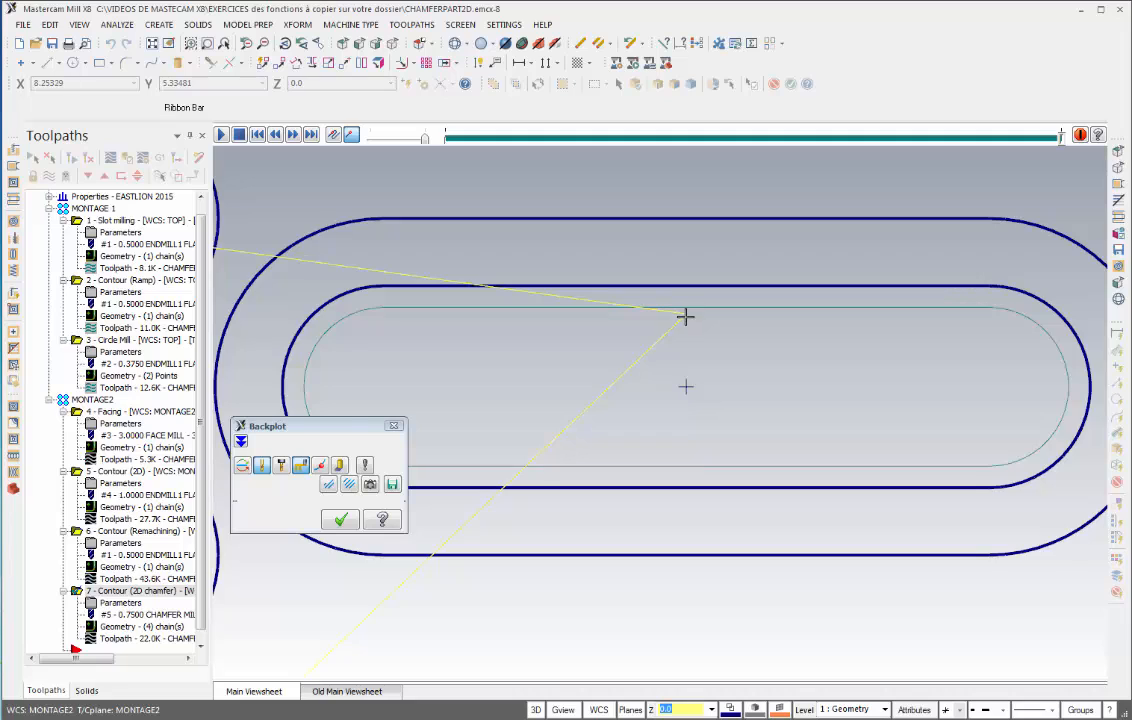
pyautogui.scroll(3, 686, 306)
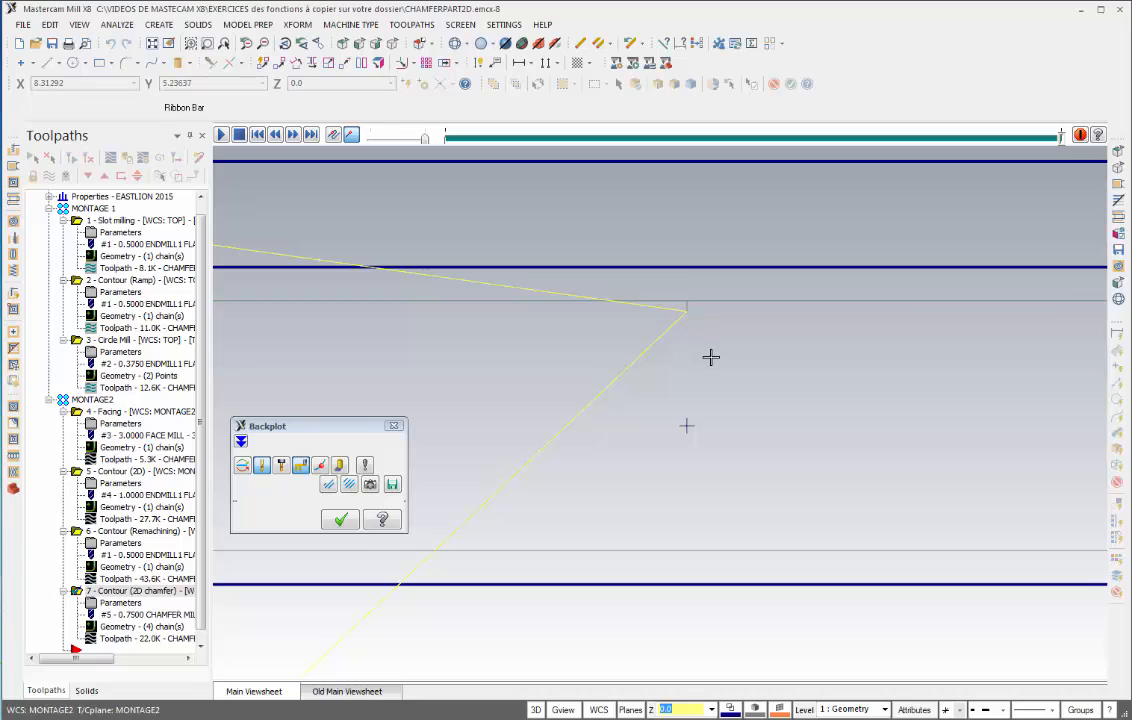
pyautogui.scroll(-3, 710, 366)
pyautogui.scroll(-4, 712, 366)
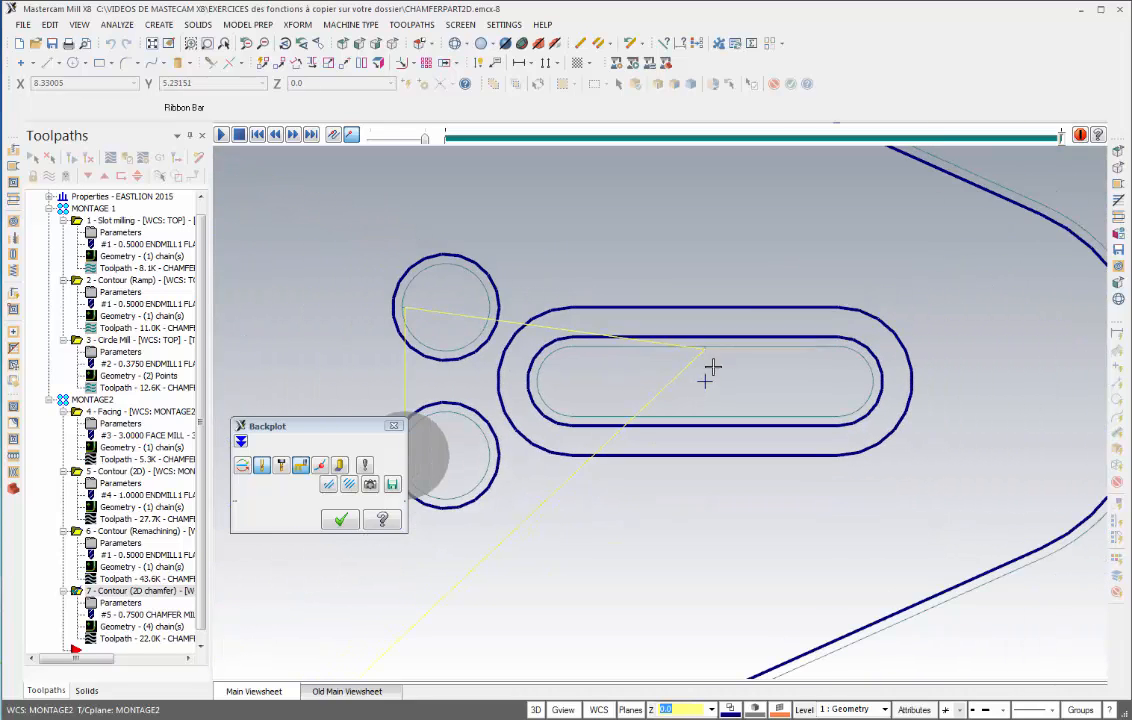